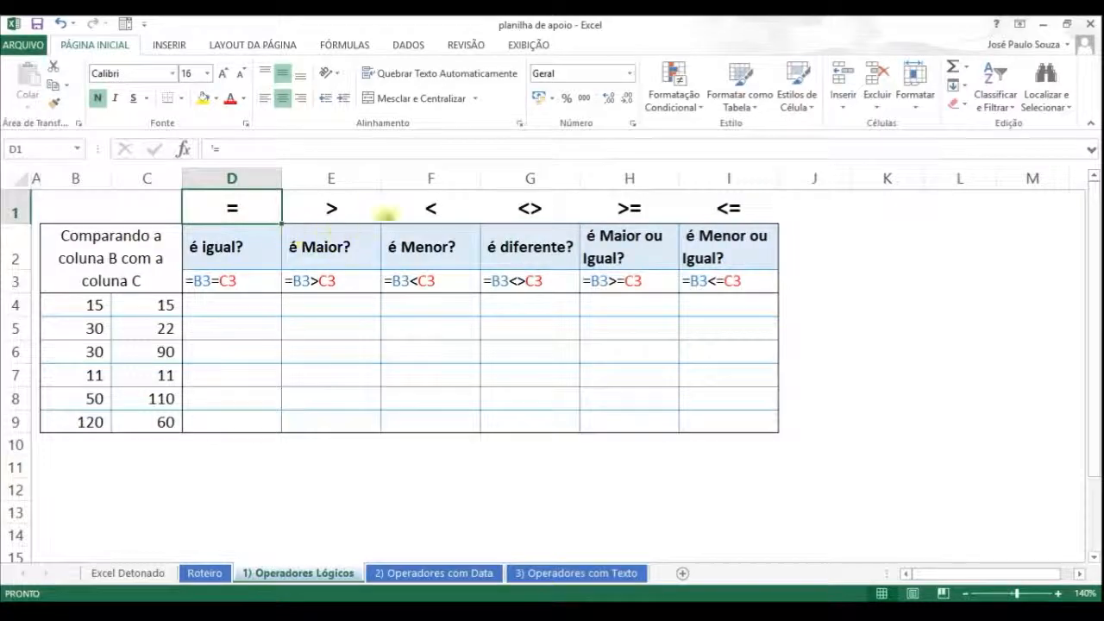
# - Review the comparison operators =, >, <, <>, >= and <= heading columns D through I
pyautogui.moveTo(764, 200); pyautogui.dragTo(266, 200)
pyautogui.click(855, 227)
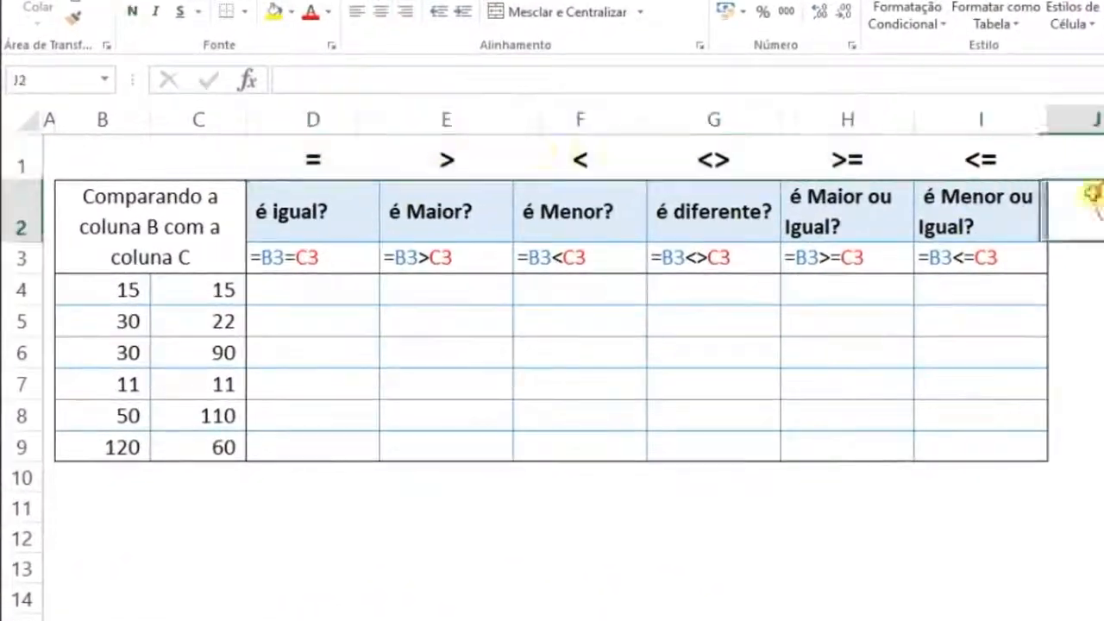
pyautogui.click(285, 161)
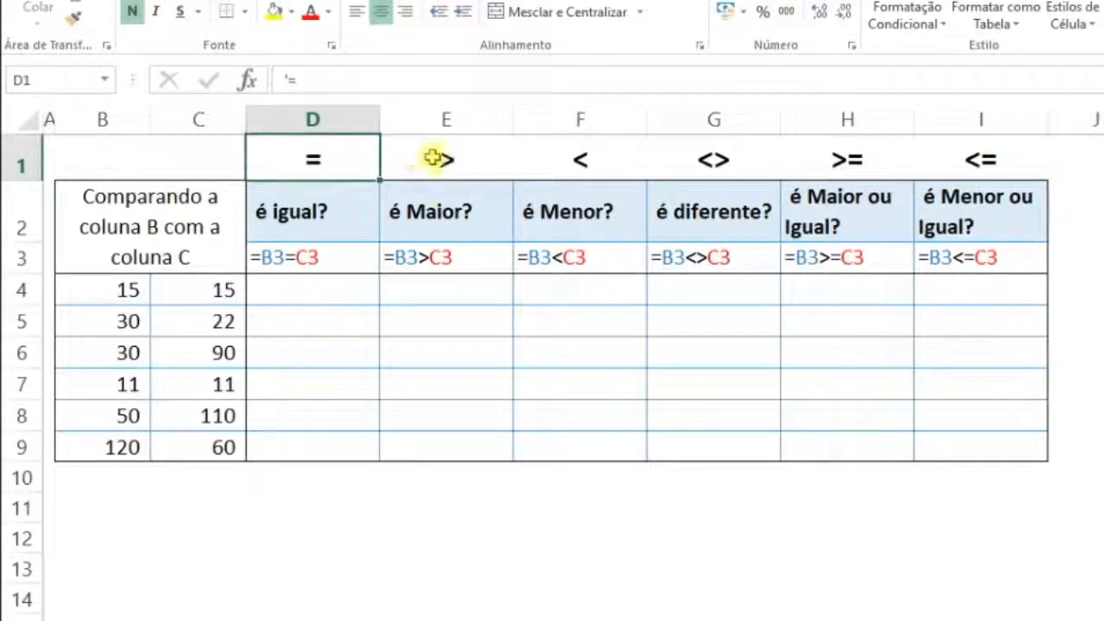
pyautogui.click(481, 158)
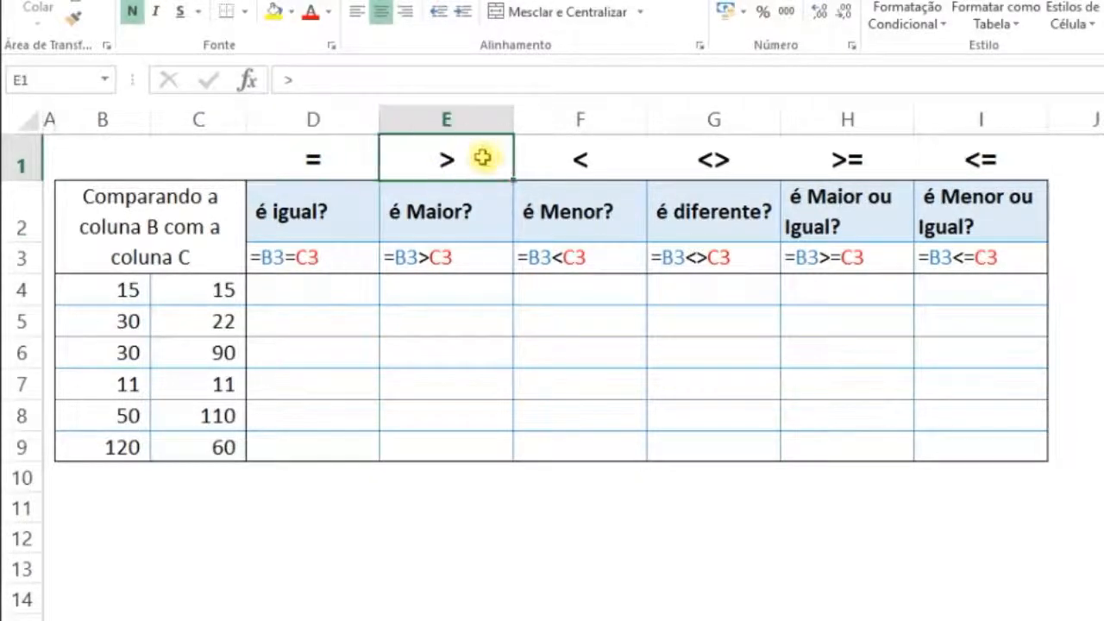
pyautogui.click(614, 157)
pyautogui.click(757, 160)
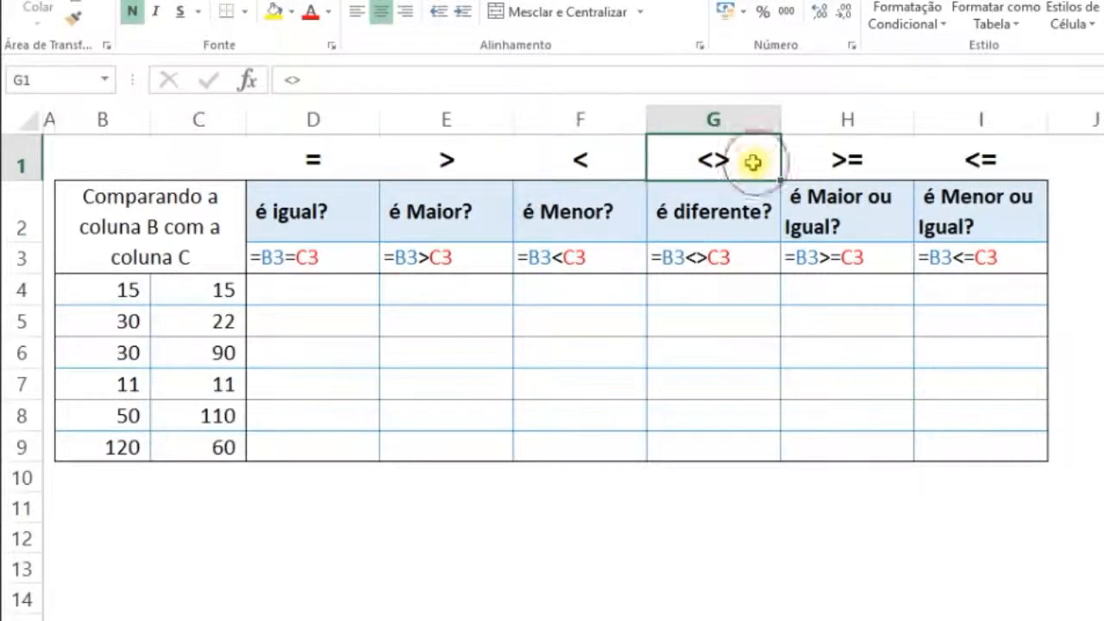
pyautogui.click(880, 157)
pyautogui.click(1028, 164)
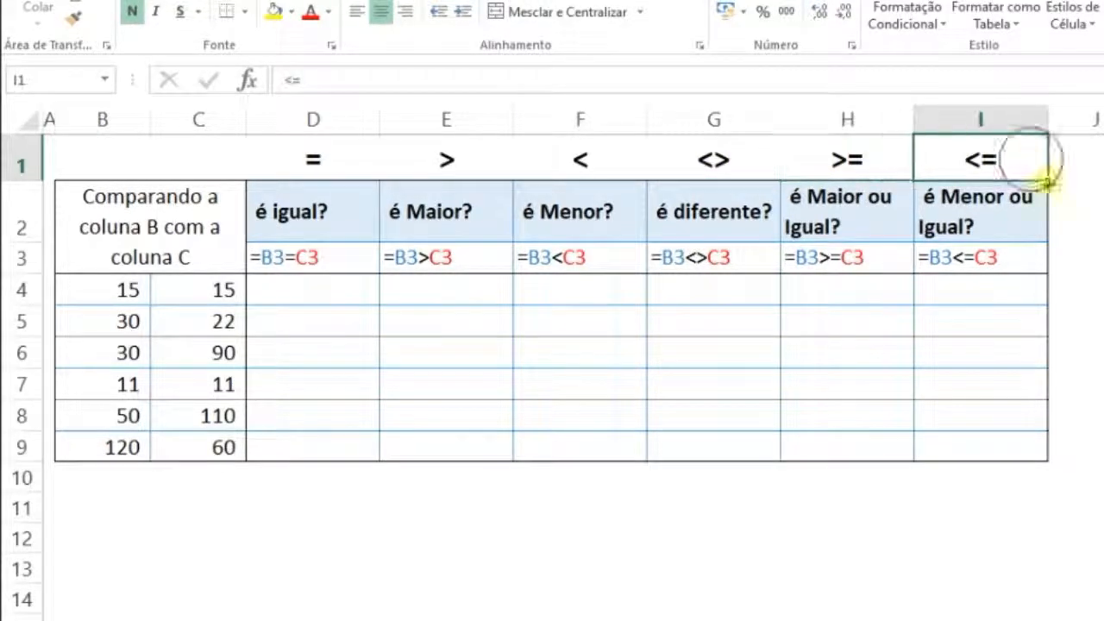
# - Enter the equality comparison =B4=C4 in cell D4 under "é igual?"
pyautogui.click(334, 288)
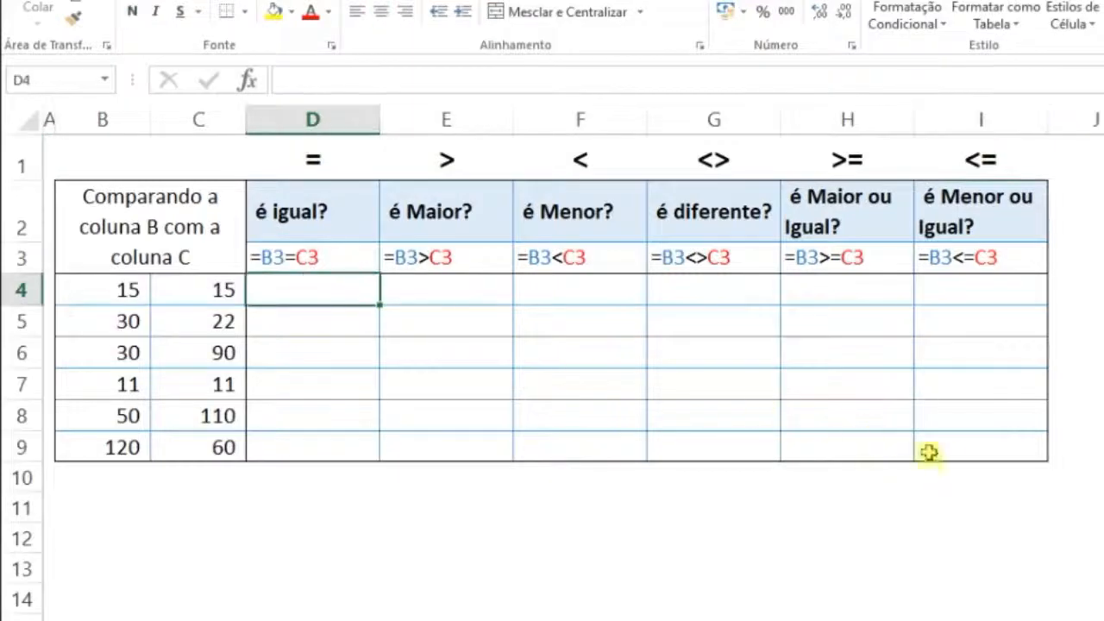
pyautogui.click(312, 257)
pyautogui.click(313, 211)
pyautogui.click(313, 289)
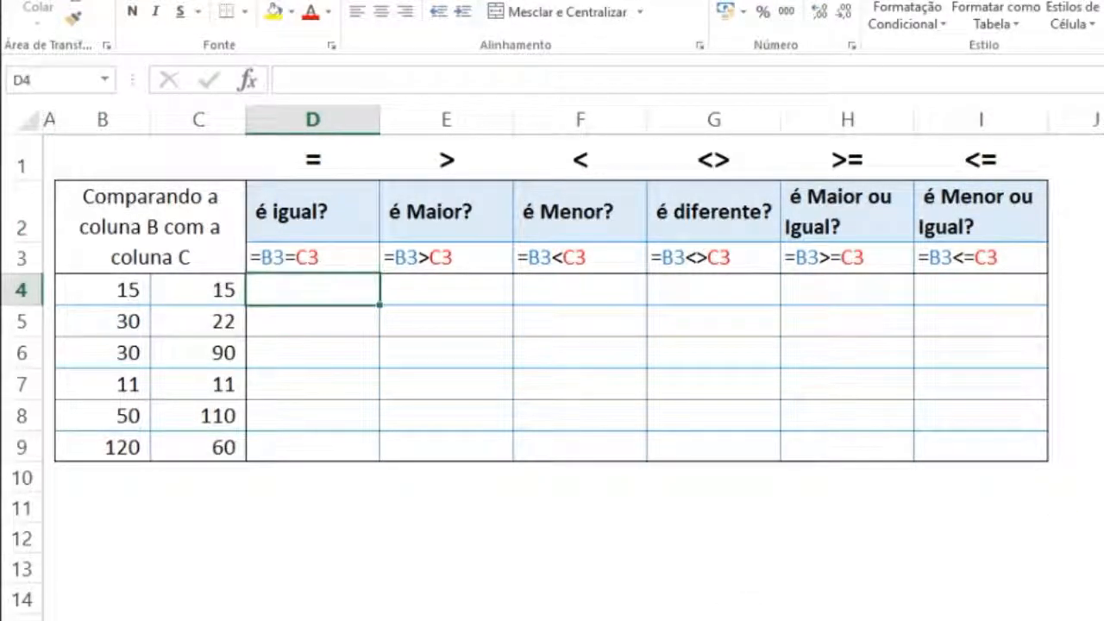
pyautogui.write('=')
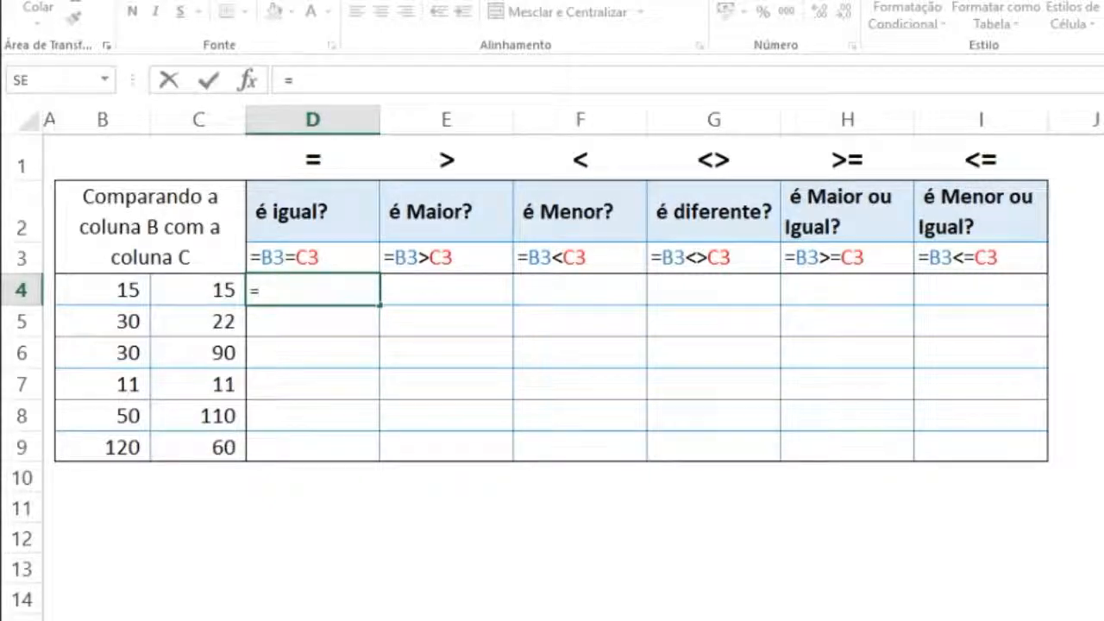
pyautogui.click(103, 289)
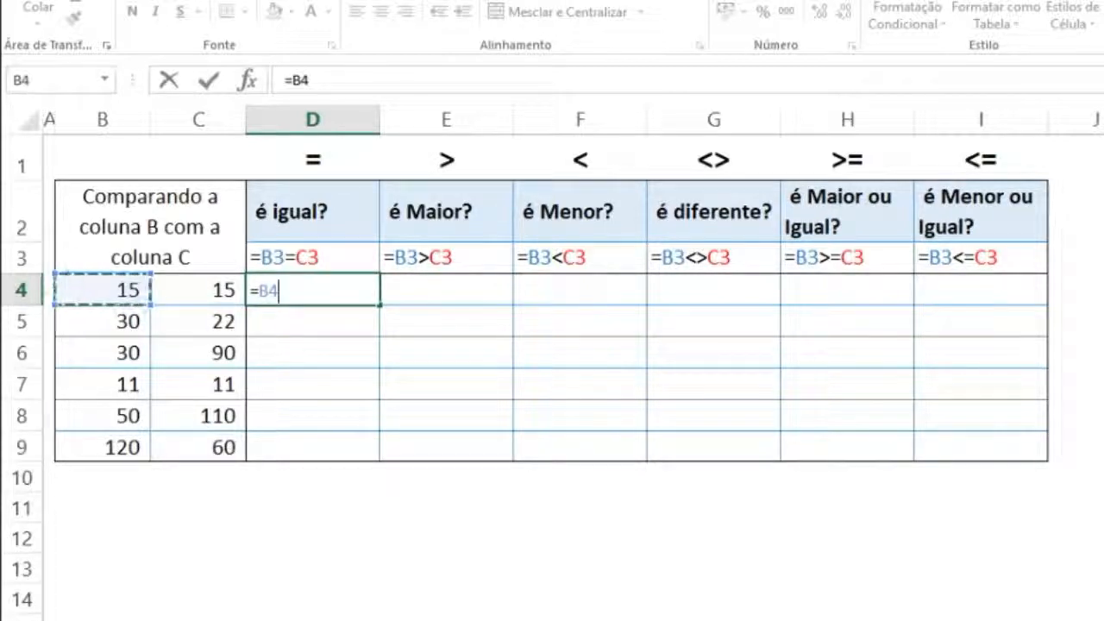
pyautogui.write('=')
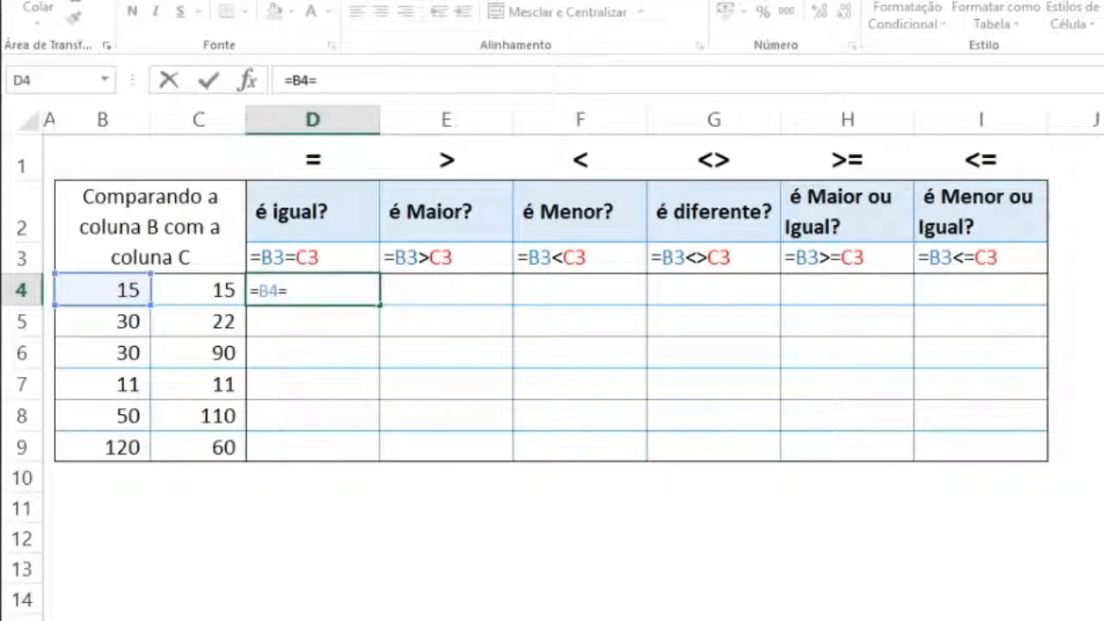
pyautogui.click(198, 289)
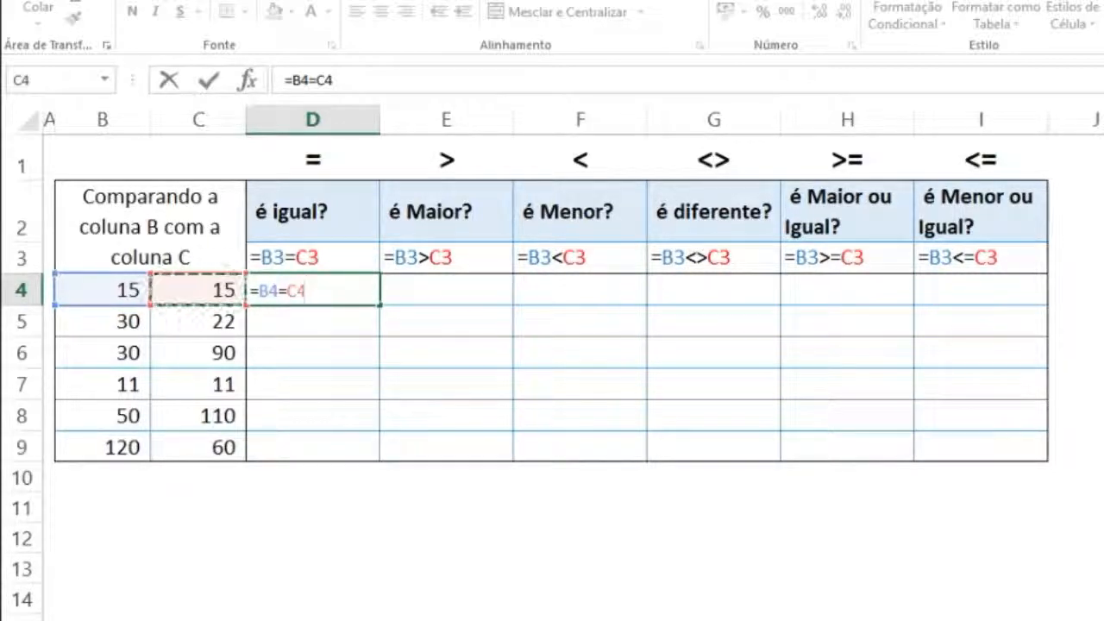
pyautogui.press('Return')
pyautogui.press('Up')
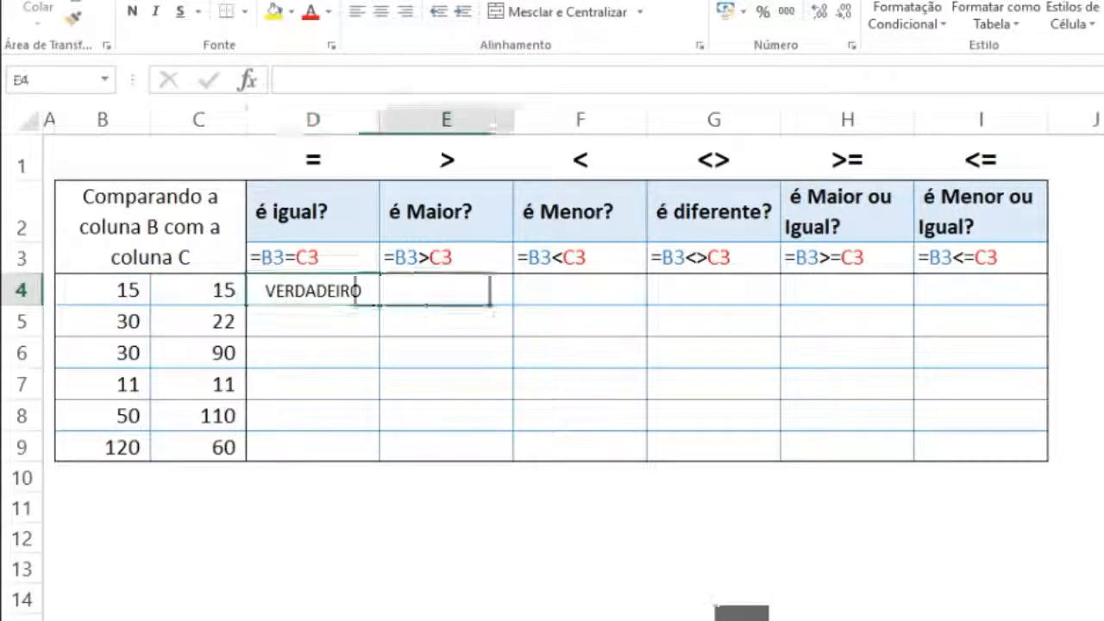
# - Enter the greater-than comparison =B4>C4 in cell E4 under "é Maior?" and check it against the compared values
pyautogui.press('Right')
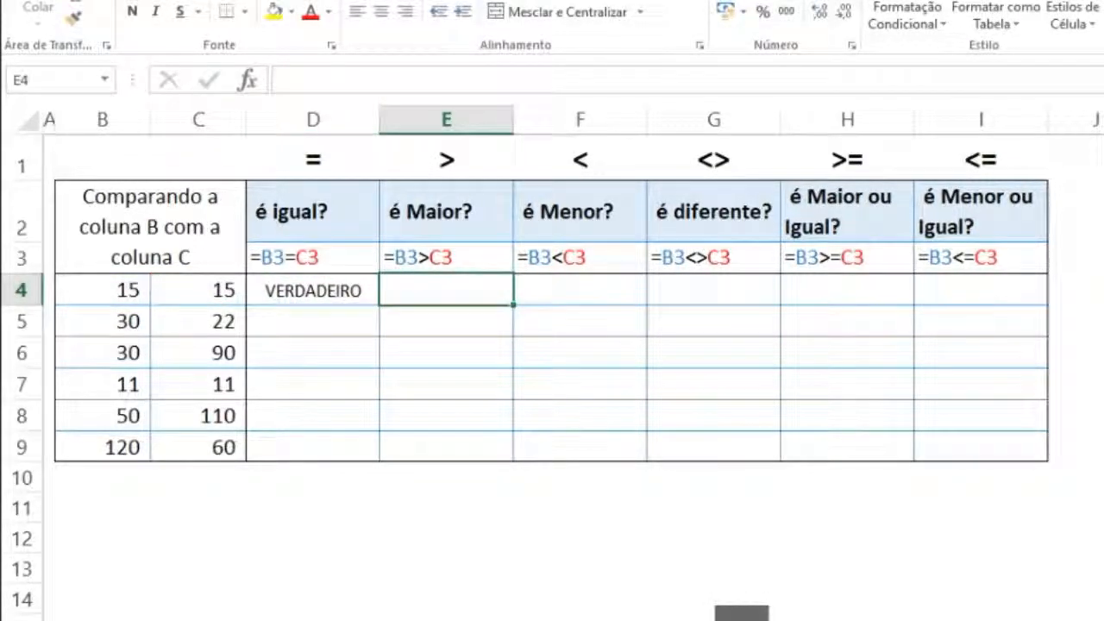
pyautogui.write('=')
pyautogui.press('Left')
pyautogui.press('Left')
pyautogui.press('Left')
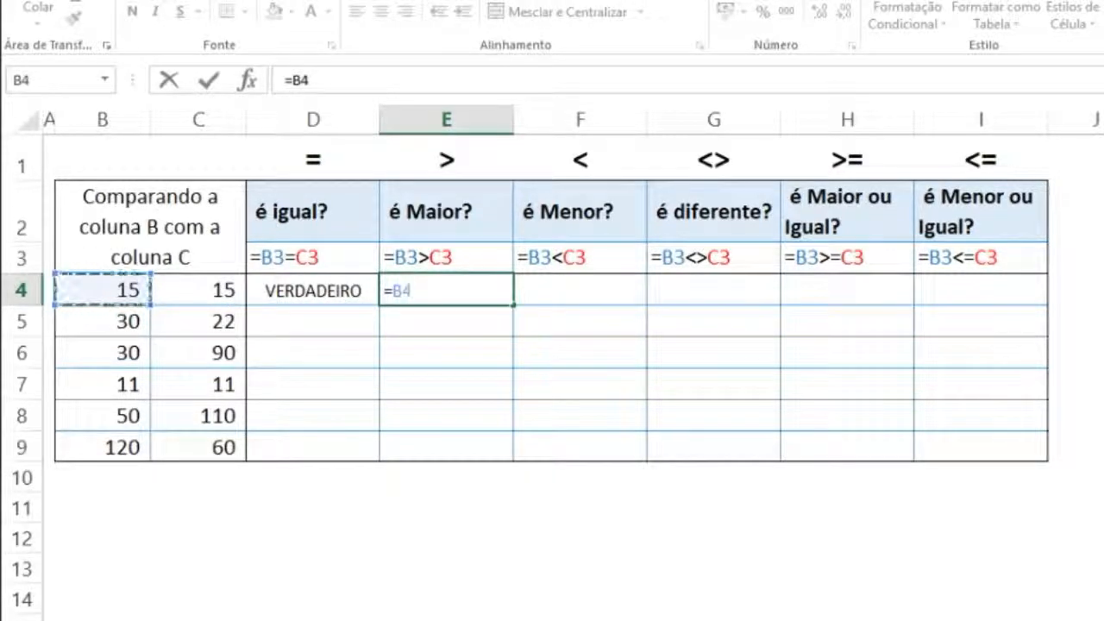
pyautogui.write('>')
pyautogui.press('Left')
pyautogui.press('Left')
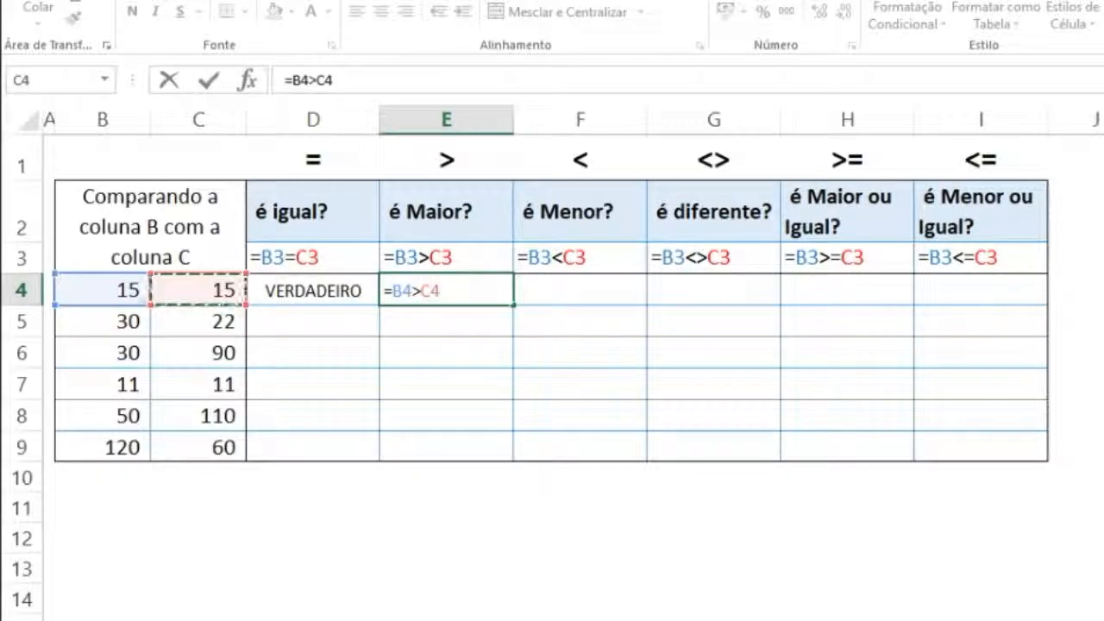
pyautogui.press('Return')
pyautogui.click(446, 290)
pyautogui.press('Left')
pyautogui.press('Left')
pyautogui.press('Left')
pyautogui.press('Right')
pyautogui.press('Right')
pyautogui.press('Right')
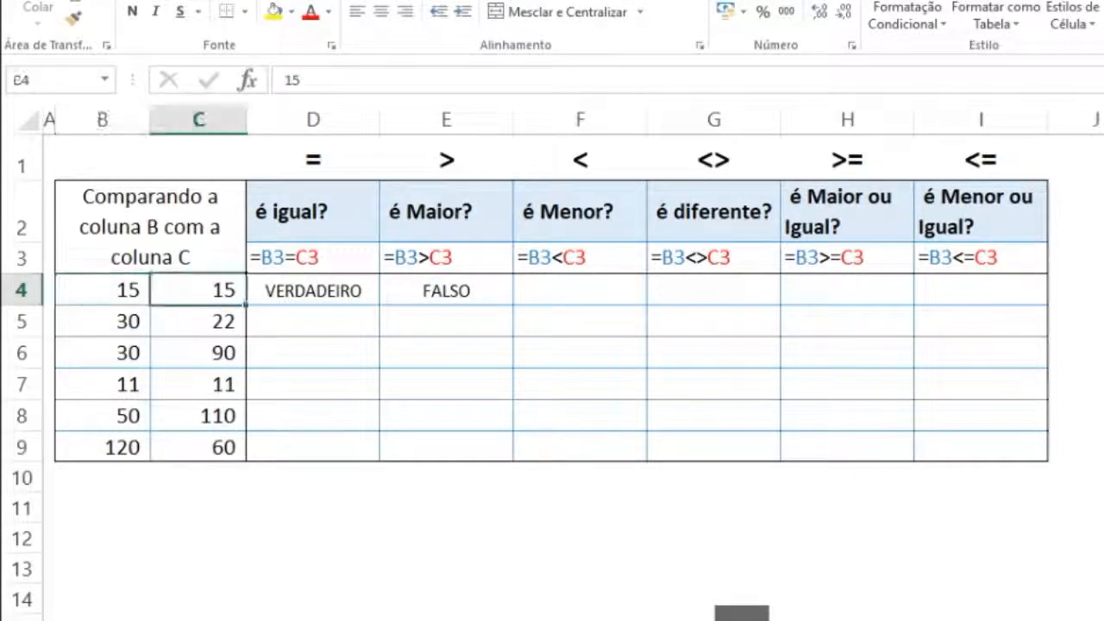
# - Enter the less-than comparison =B4<C4 in cell F4 under "é Menor?"
pyautogui.click(580, 290)
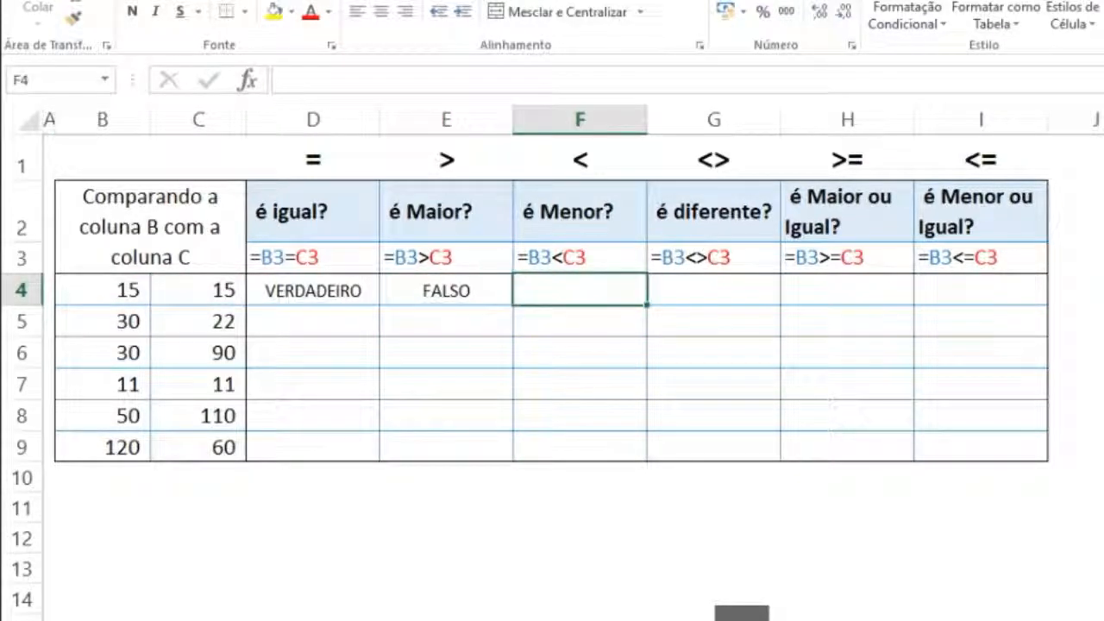
pyautogui.write('=')
pyautogui.press('Left')
pyautogui.press('Left')
pyautogui.press('Left')
pyautogui.press('Left')
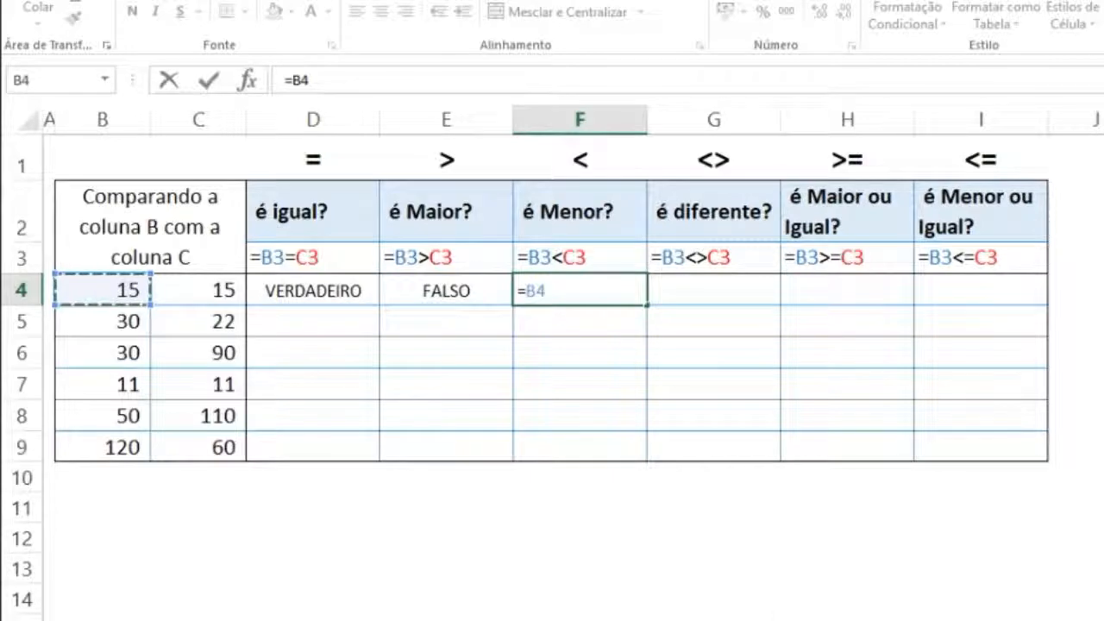
pyautogui.write('<')
pyautogui.press('Left')
pyautogui.press('Left')
pyautogui.press('Left')
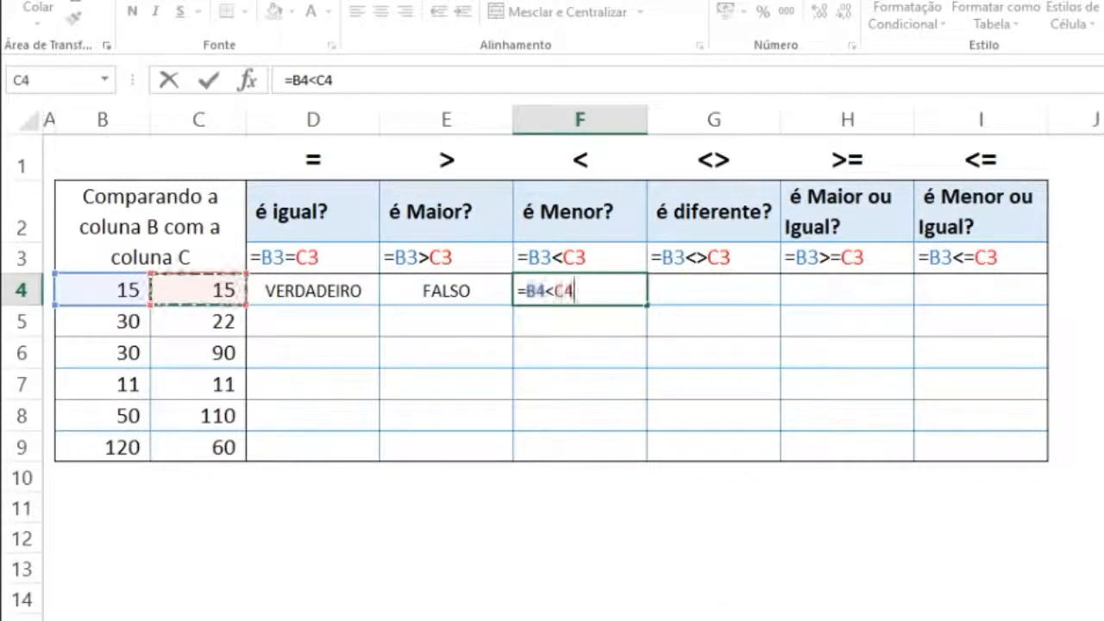
pyautogui.press('Return')
pyautogui.click(599, 294)
pyautogui.press('Left')
pyautogui.press('Right')
pyautogui.press('Left')
pyautogui.press('Left')
pyautogui.press('Right')
pyautogui.press('Right')
# - Enter the not-equal comparison =B4<>C4 in cell G4 under "é diferente?"
pyautogui.press('Right')
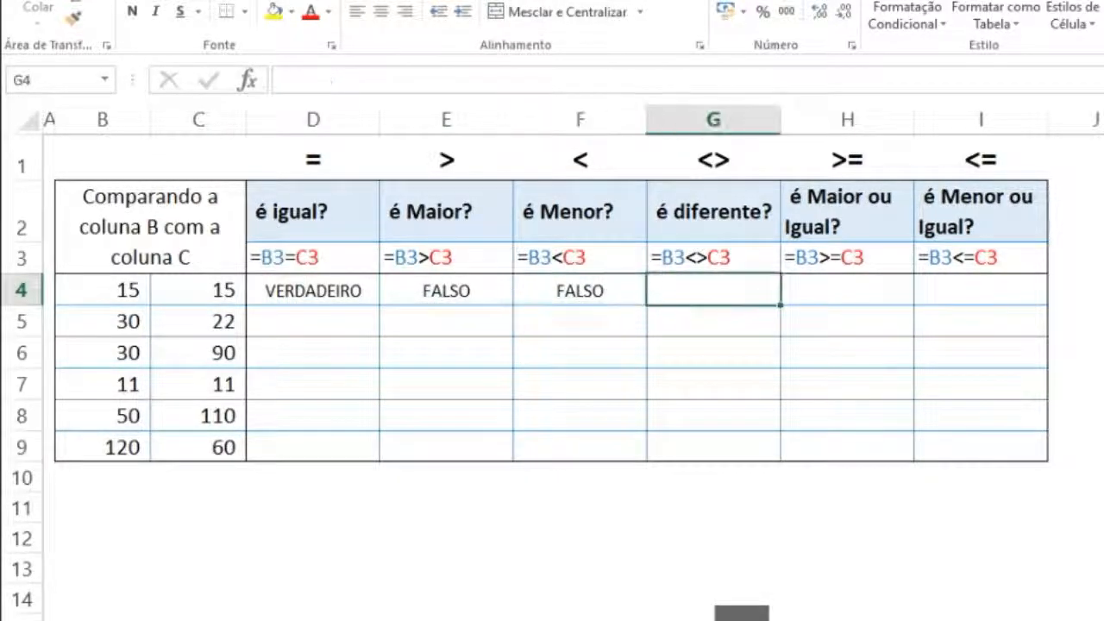
pyautogui.write('=')
pyautogui.press('Left')
pyautogui.press('Left')
pyautogui.press('Left')
pyautogui.press('Left')
pyautogui.press('Left')
pyautogui.write('<>')
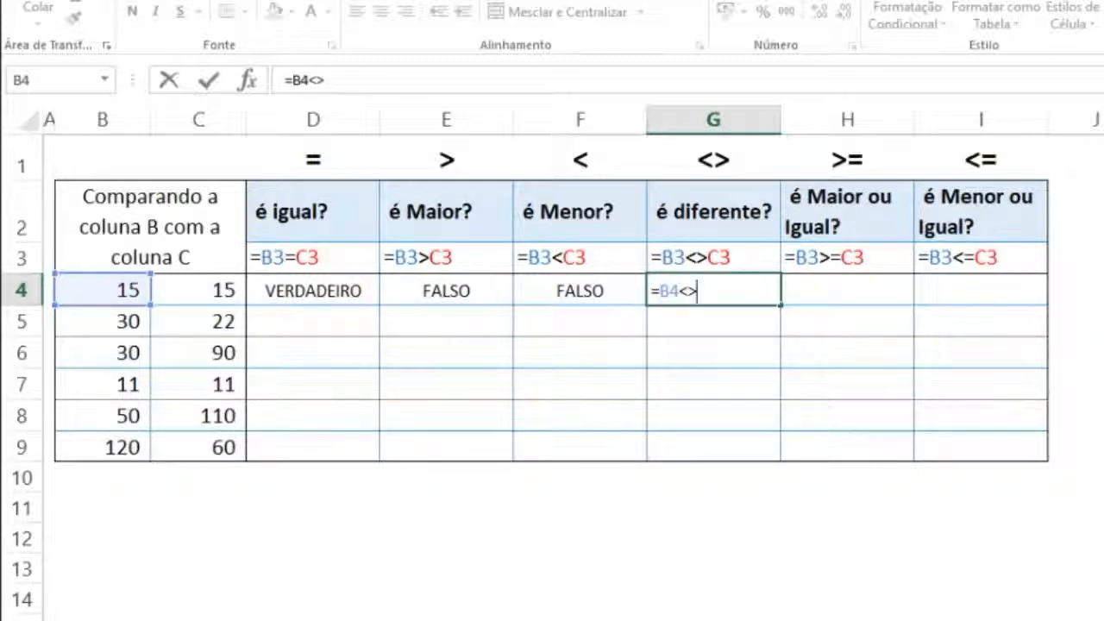
pyautogui.press('Left')
pyautogui.press('Left')
pyautogui.press('Left')
pyautogui.press('Left')
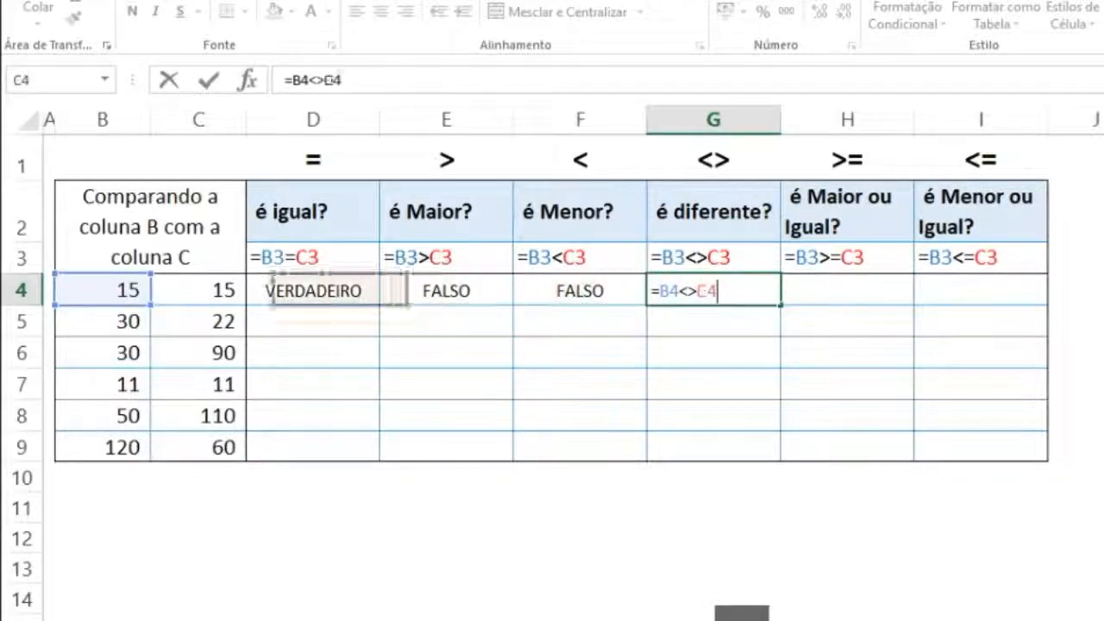
pyautogui.press('Return')
pyautogui.press('Up')
pyautogui.press('Right')
pyautogui.press('Left')
# - Enter the greater-or-equal comparison =B4>=C4 in cell H4 under "é Maior ou Igual?"
pyautogui.press('Right')
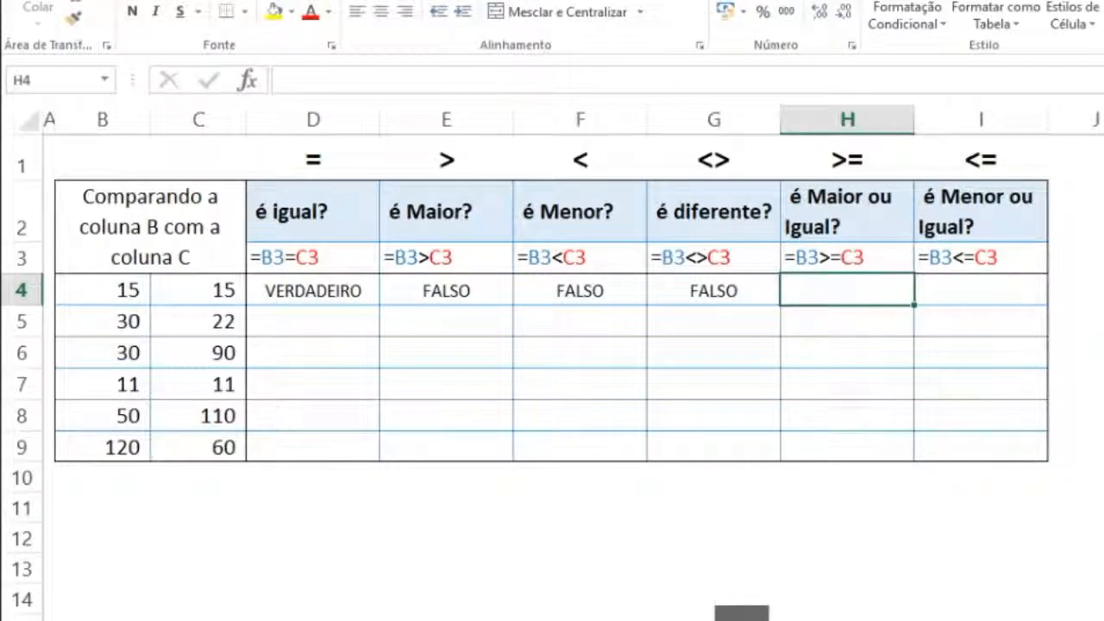
pyautogui.write('=')
pyautogui.press('Left')
pyautogui.press('Left')
pyautogui.press('Left')
pyautogui.press('Left')
pyautogui.press('Left')
pyautogui.press('Left')
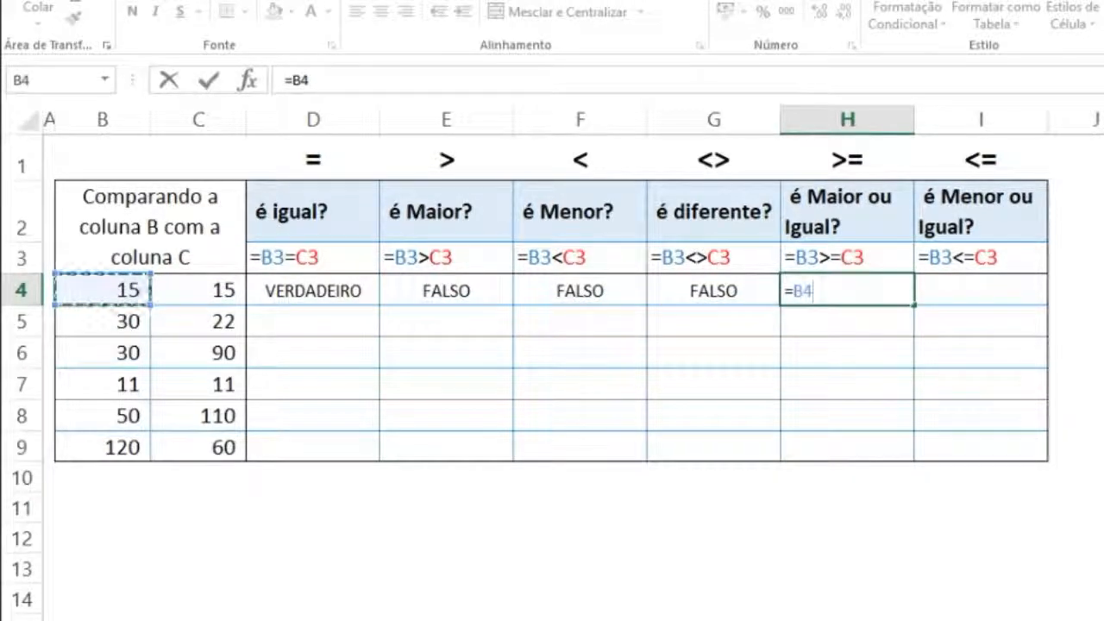
pyautogui.write('>')
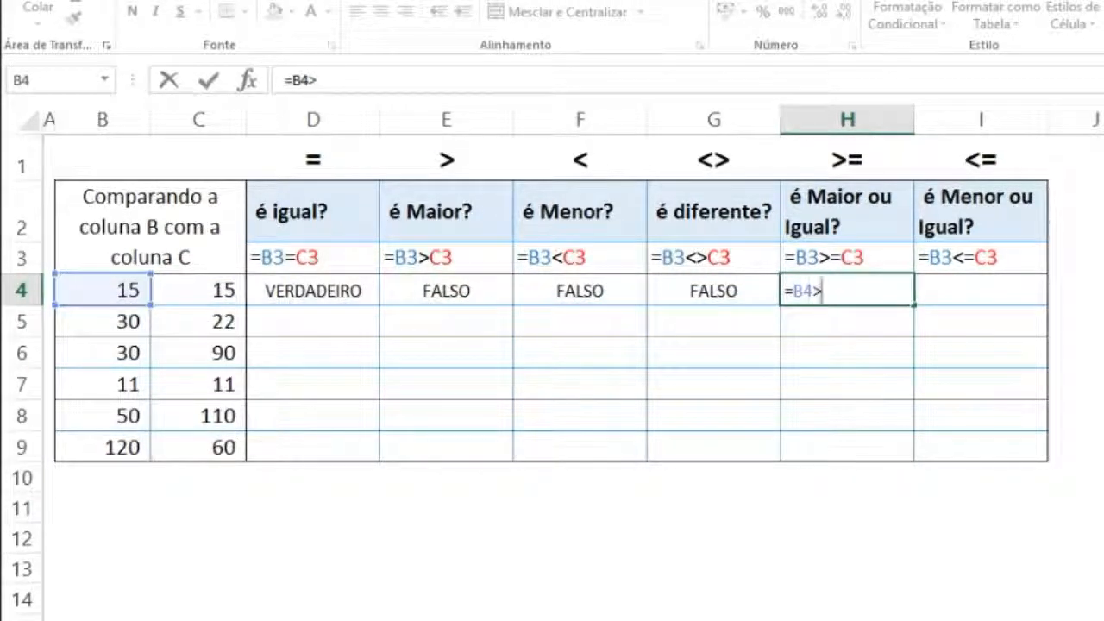
pyautogui.write('=')
pyautogui.press('Left')
pyautogui.press('Left')
pyautogui.press('Left')
pyautogui.press('Left')
pyautogui.press('Left')
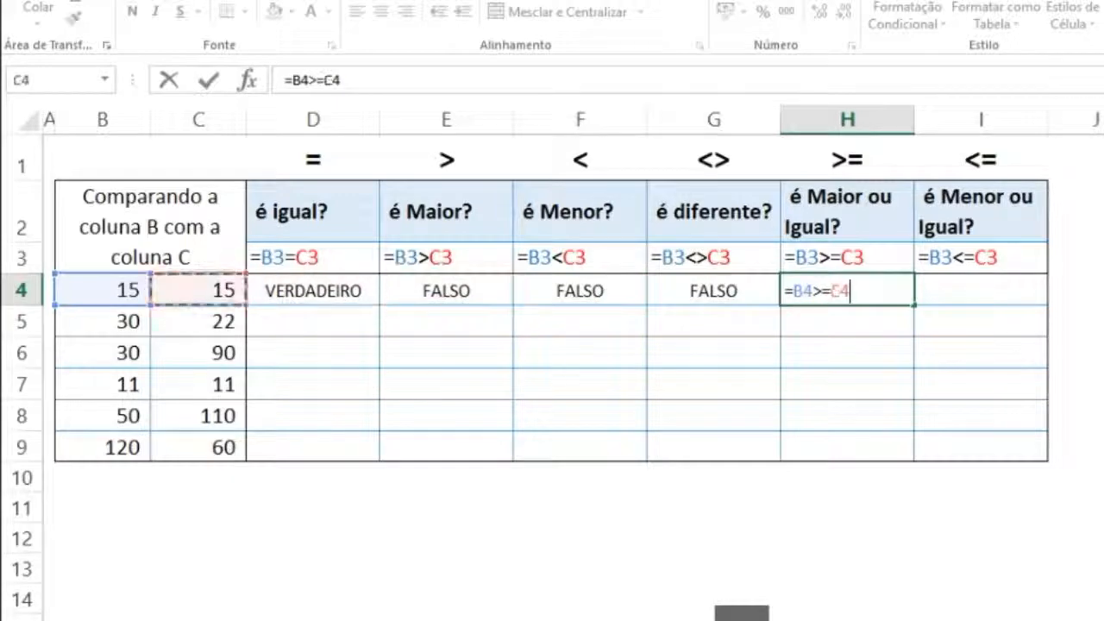
pyautogui.press('Return')
pyautogui.press('Up')
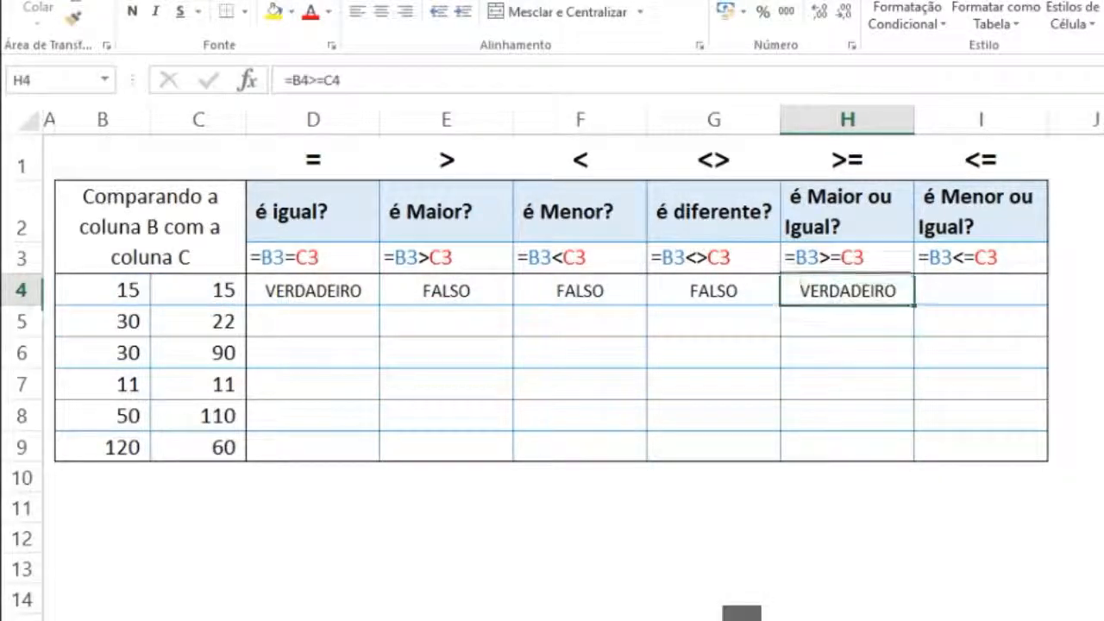
pyautogui.click(847, 257)
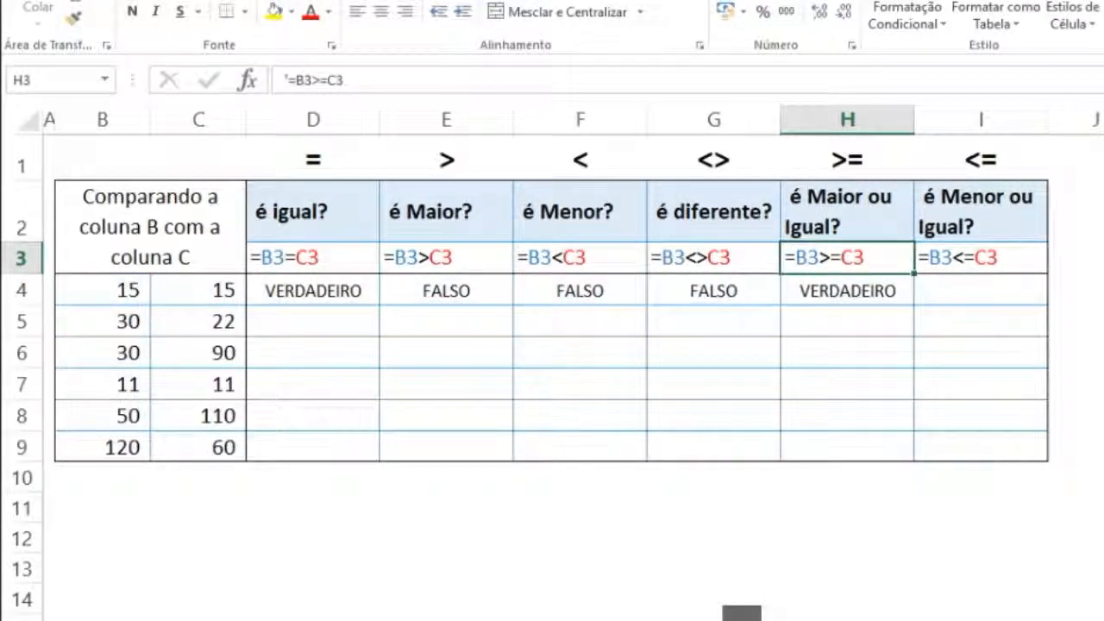
pyautogui.click(847, 290)
# - Enter the less-or-equal comparison =B4<=C4 in cell I4 under "é Menor ou Igual?"
pyautogui.click(981, 290)
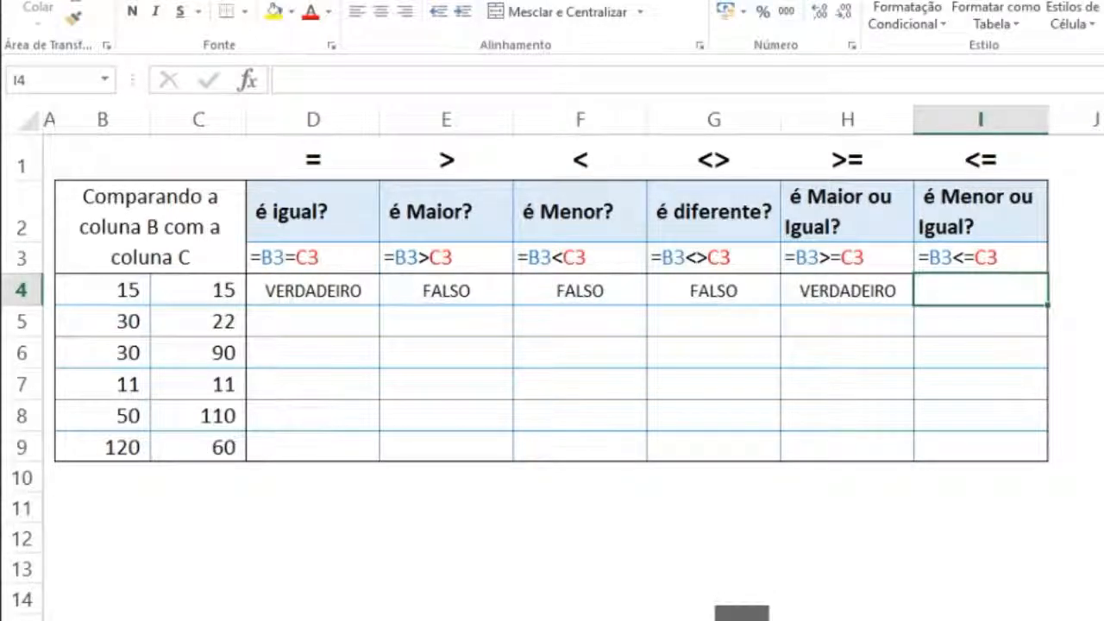
pyautogui.write('=')
pyautogui.press('Left')
pyautogui.press('Left')
pyautogui.press('Left')
pyautogui.press('Left')
pyautogui.press('Left')
pyautogui.press('Left')
pyautogui.press('Left')
pyautogui.write('<=')
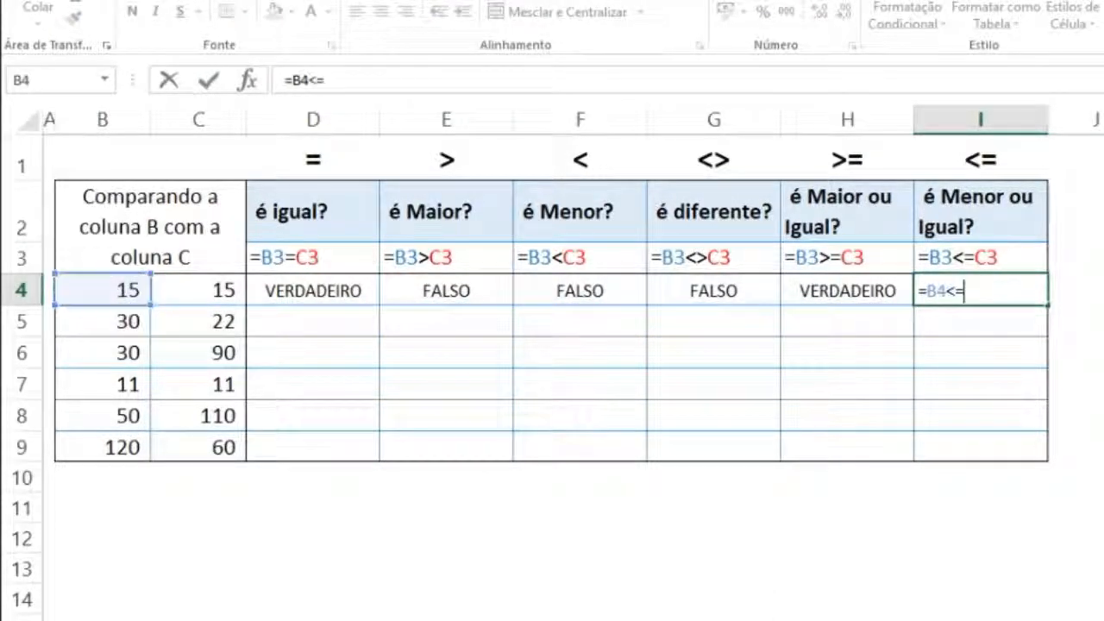
pyautogui.press('Left')
pyautogui.press('Left')
pyautogui.press('Left')
pyautogui.press('Left')
pyautogui.press('Left')
pyautogui.press('Left')
pyautogui.press('Return')
pyautogui.click(980, 290)
# - Copy the comparison formulas in D4:I4 and paste only the formulas down through row 9, ending copy mode with D5 selected
pyautogui.press('Left')
pyautogui.press('Left')
pyautogui.press('Left')
pyautogui.press('Left')
pyautogui.press('Left')
pyautogui.press('Left')
pyautogui.press('Left')
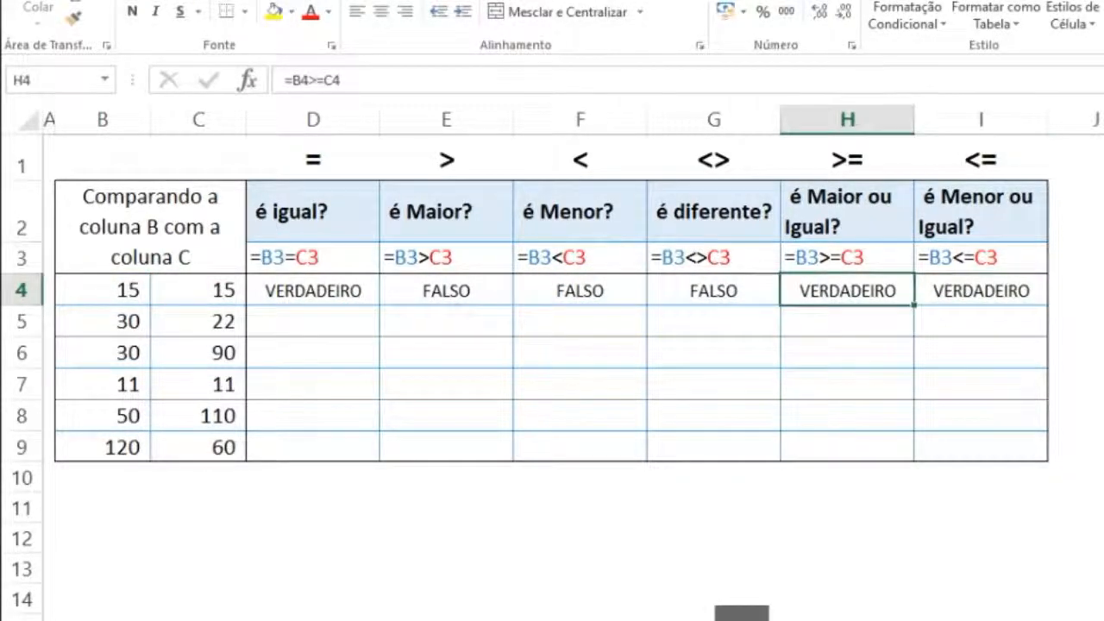
pyautogui.press('Down')
pyautogui.press('Right')
pyautogui.press('Right')
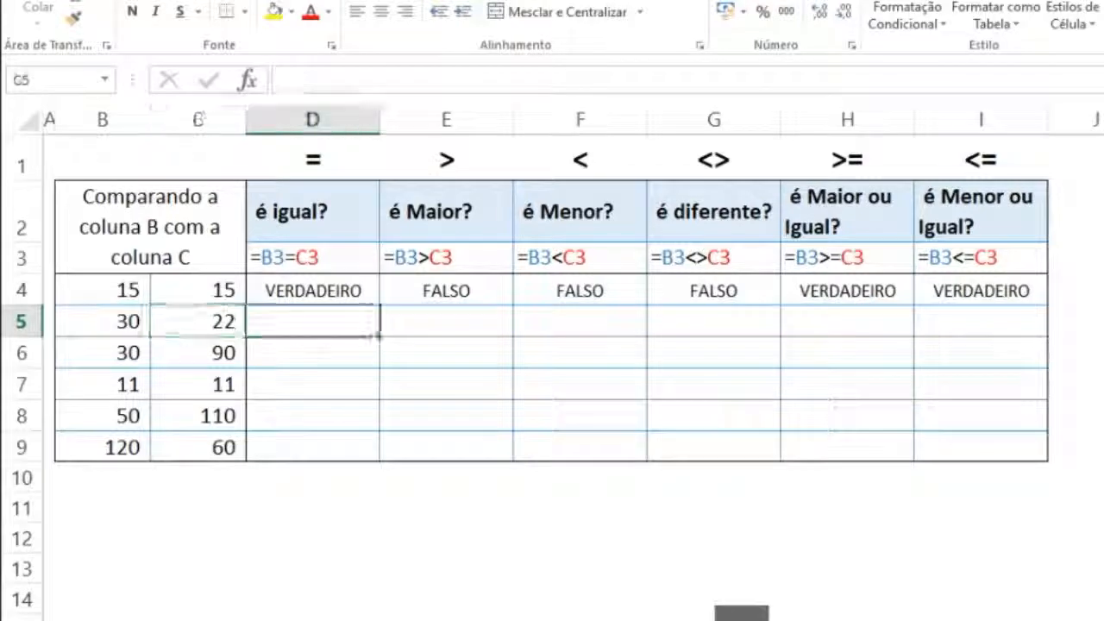
pyautogui.press('Up')
pyautogui.hotkey('ctrl', 'shift', 'Right')
pyautogui.hotkey('ctrl', 'c')
pyautogui.hotkey('shift', 'Down')
pyautogui.hotkey('shift', 'Down')
pyautogui.hotkey('shift', 'Down')
pyautogui.hotkey('shift', 'Down')
pyautogui.hotkey('shift', 'Down')
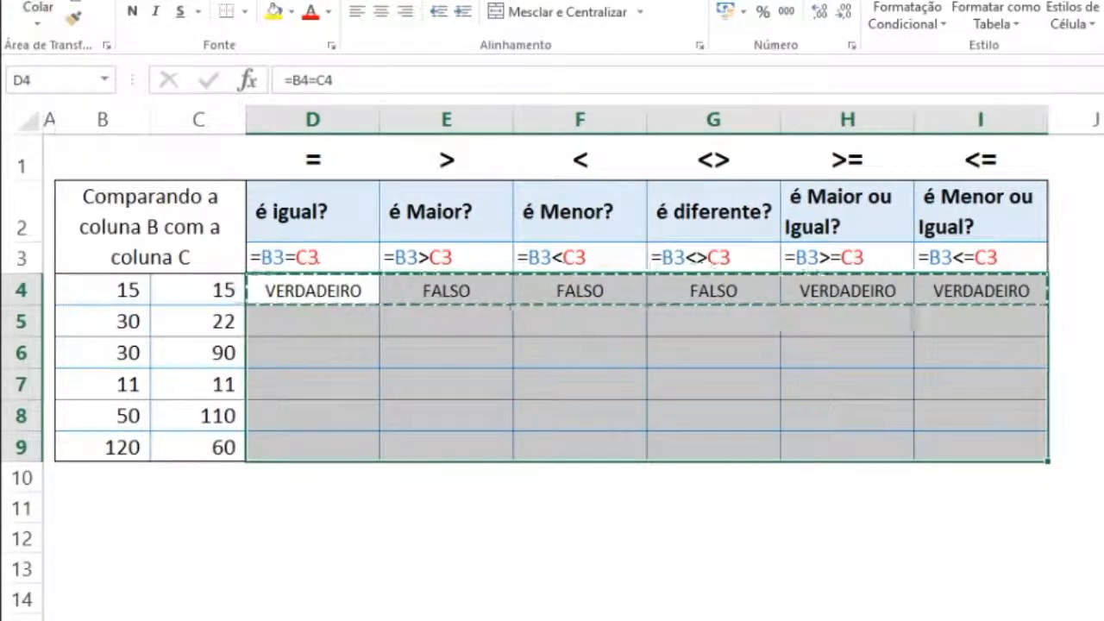
pyautogui.hotkey('ctrl', 'alt', 'v')
pyautogui.press('f')
pyautogui.press('Return')
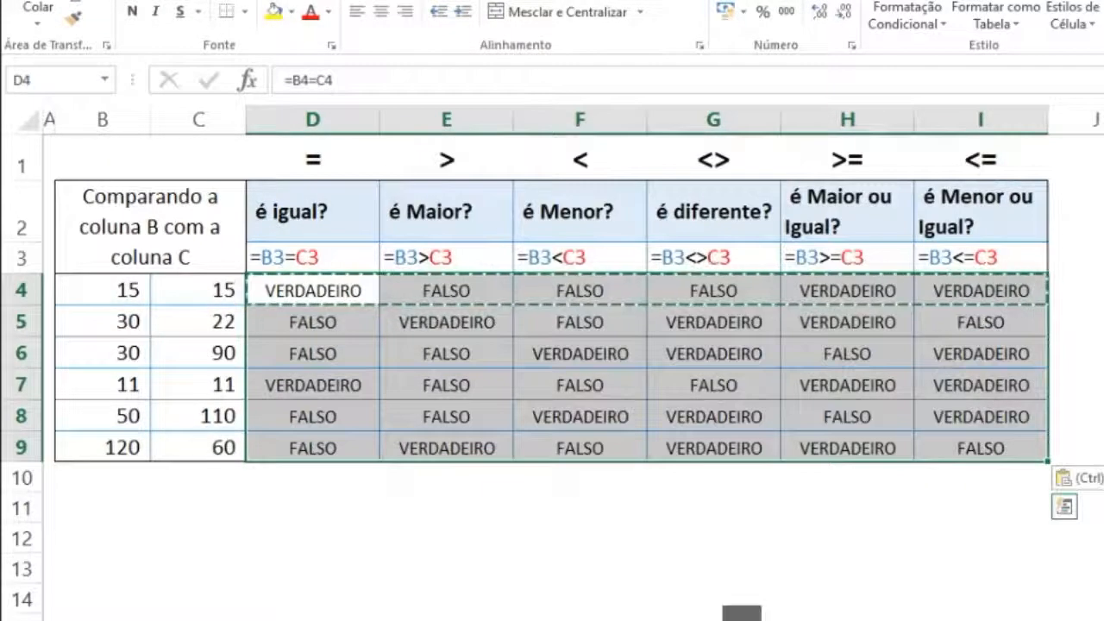
pyautogui.click(312, 321)
pyautogui.press('Escape')
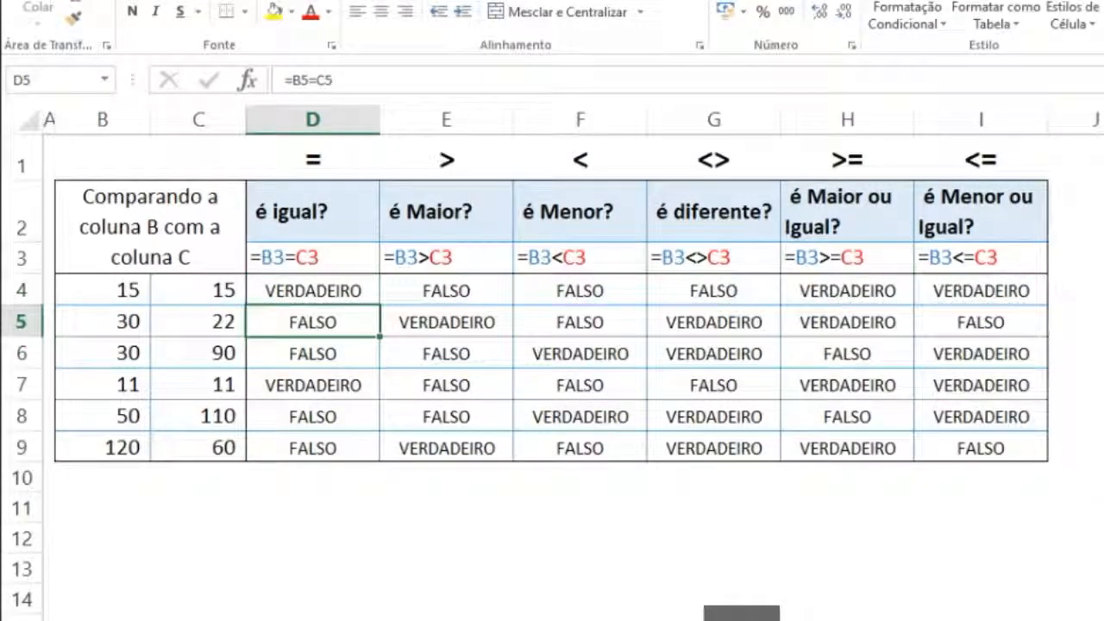
# - Examine the comparison results in D5:I5 against the values in B5 and C5
pyautogui.press('Right')
pyautogui.press('Right')
pyautogui.press('Right')
pyautogui.press('Right')
pyautogui.press('Right')
pyautogui.press('Left')
pyautogui.press('Left')
pyautogui.press('Left')
pyautogui.press('Left')
pyautogui.press('Left')
pyautogui.press('Down')
pyautogui.press('Up')
pyautogui.press('Left')
pyautogui.press('Left')
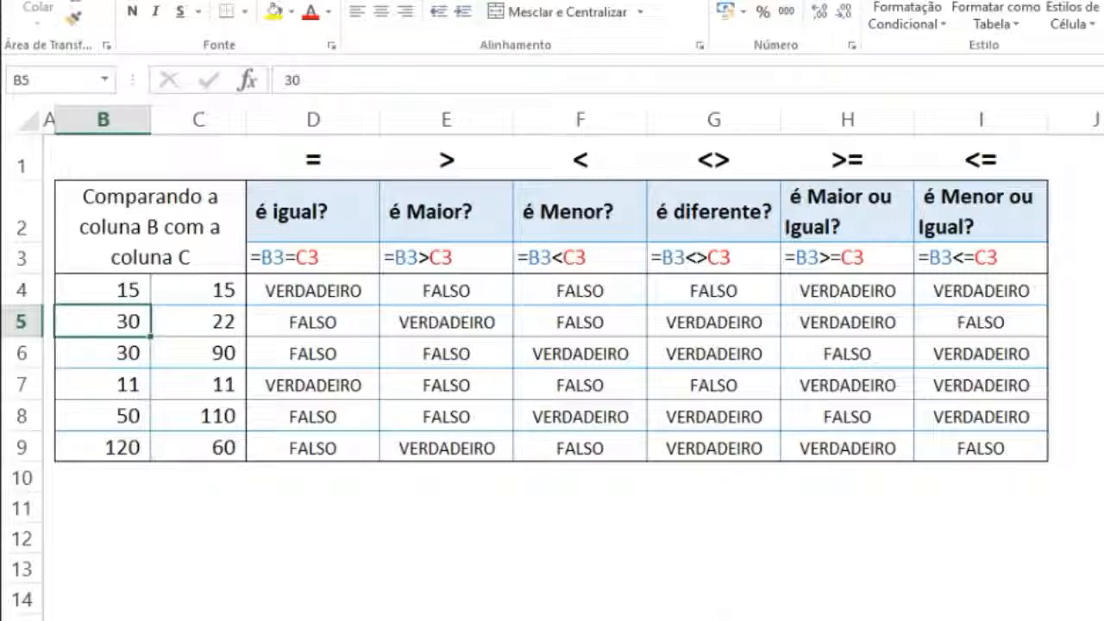
pyautogui.click(198, 321)
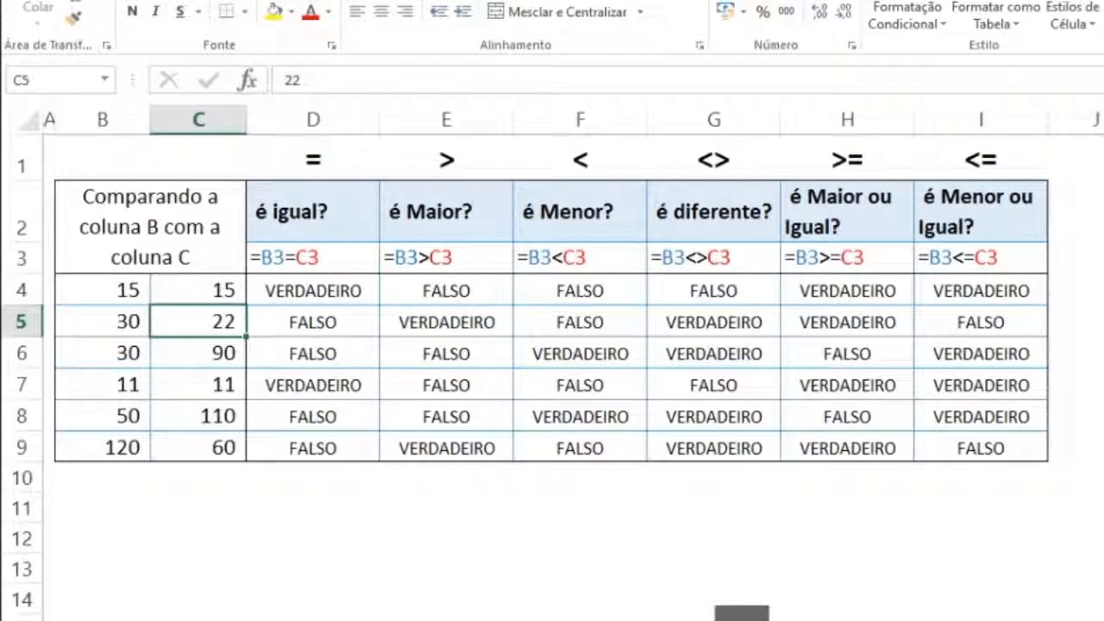
pyautogui.press('Right')
pyautogui.press('Right')
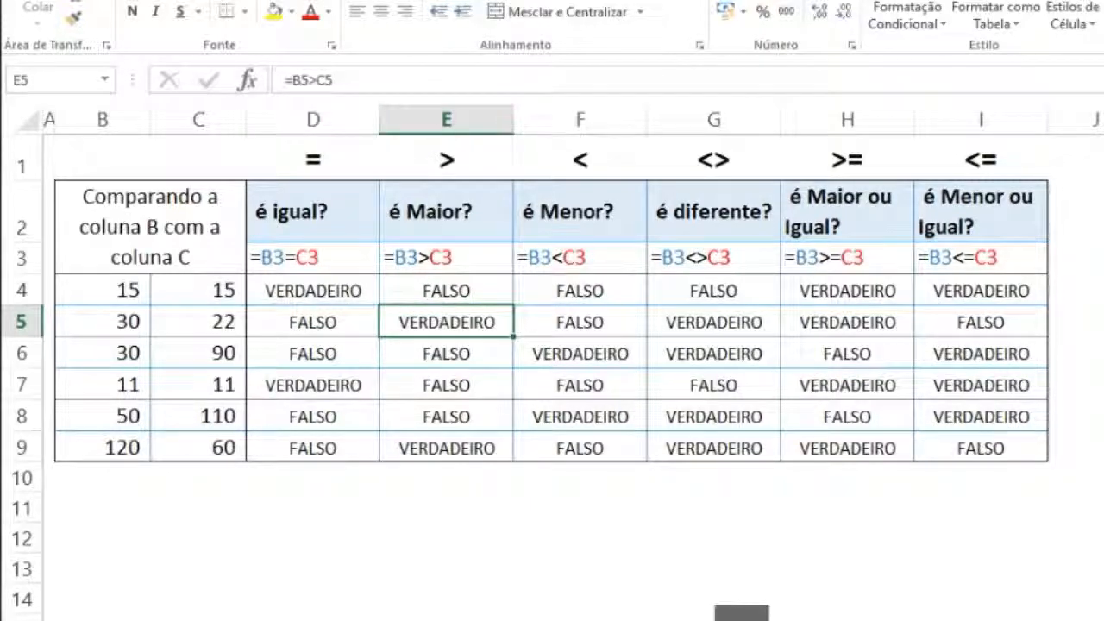
pyautogui.press('Right')
pyautogui.press('Right')
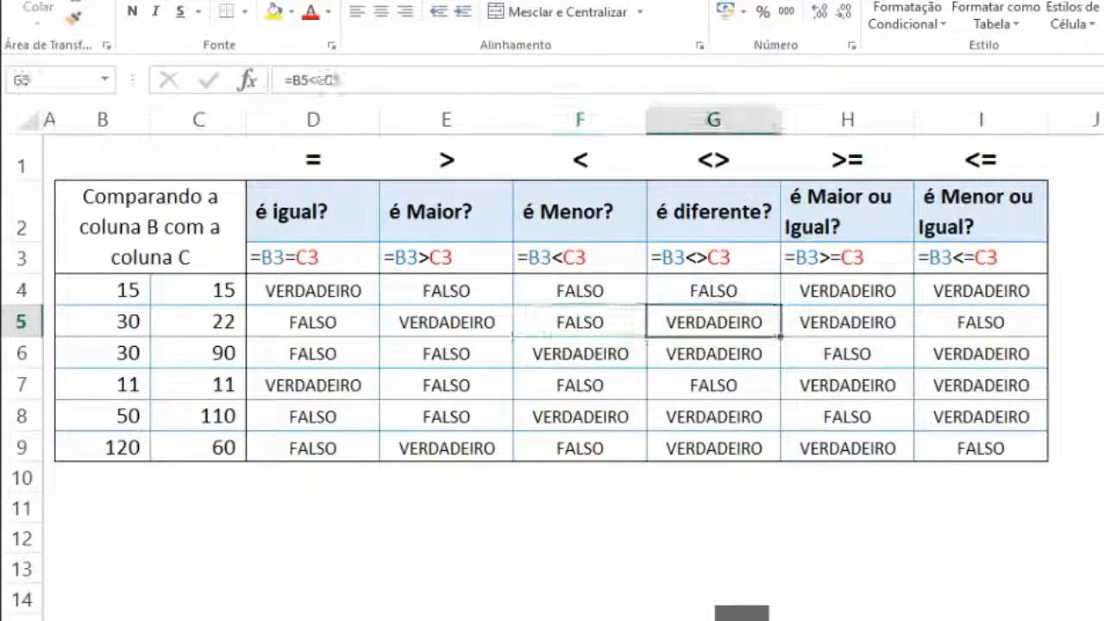
pyautogui.press('Right')
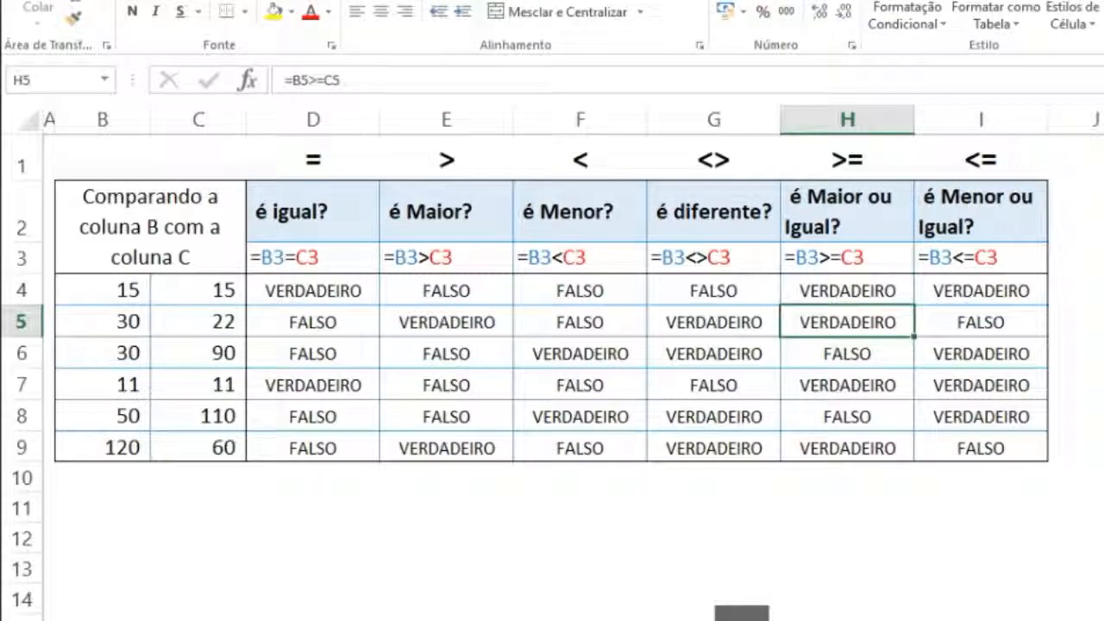
pyautogui.press('Right')
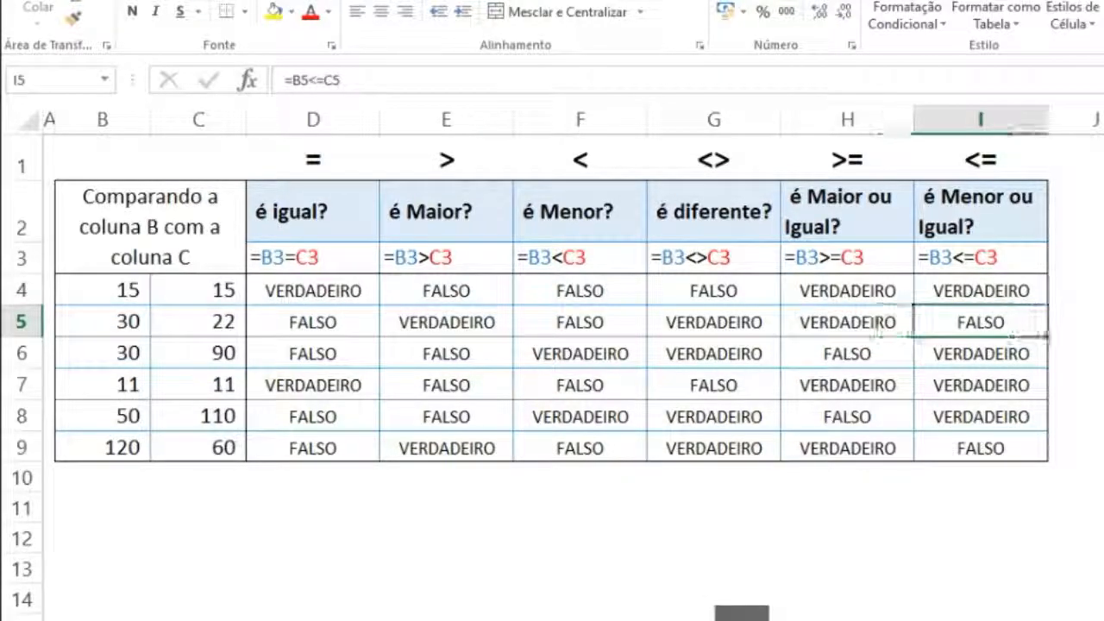
# - Examine the comparison results across row 6, from D6 to I6
pyautogui.press('Down')
pyautogui.press('Left')
pyautogui.press('Left')
pyautogui.press('Left')
pyautogui.press('Left')
pyautogui.press('Left')
pyautogui.press('Right')
pyautogui.press('Right')
pyautogui.press('Right')
pyautogui.press('Right')
pyautogui.press('Right')
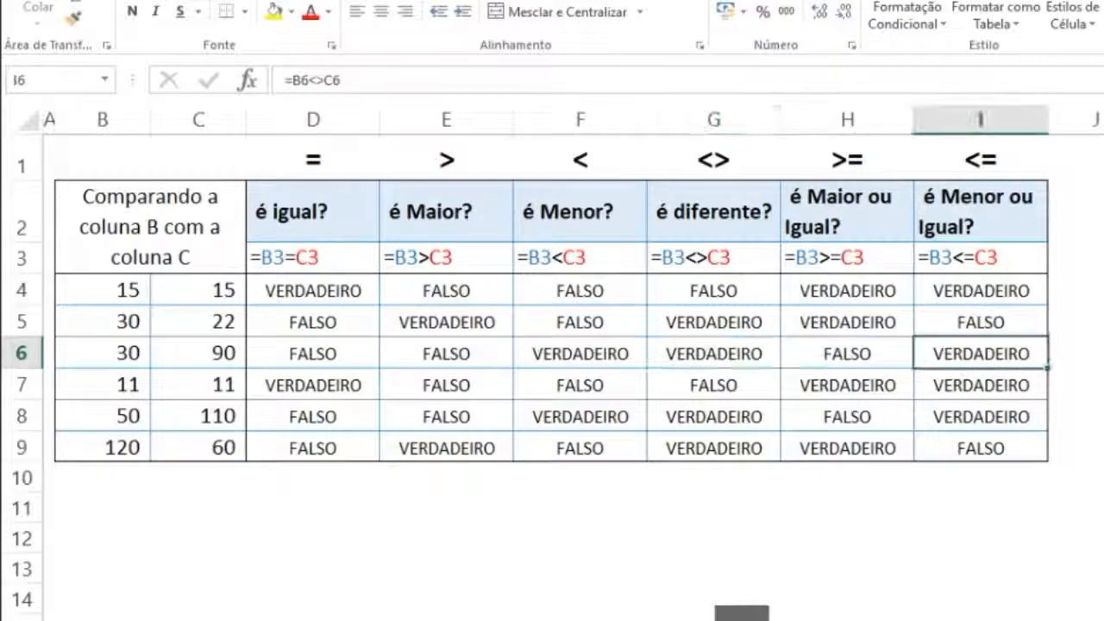
pyautogui.press('Left')
pyautogui.press('Left')
pyautogui.press('Left')
pyautogui.press('Left')
pyautogui.press('Left')
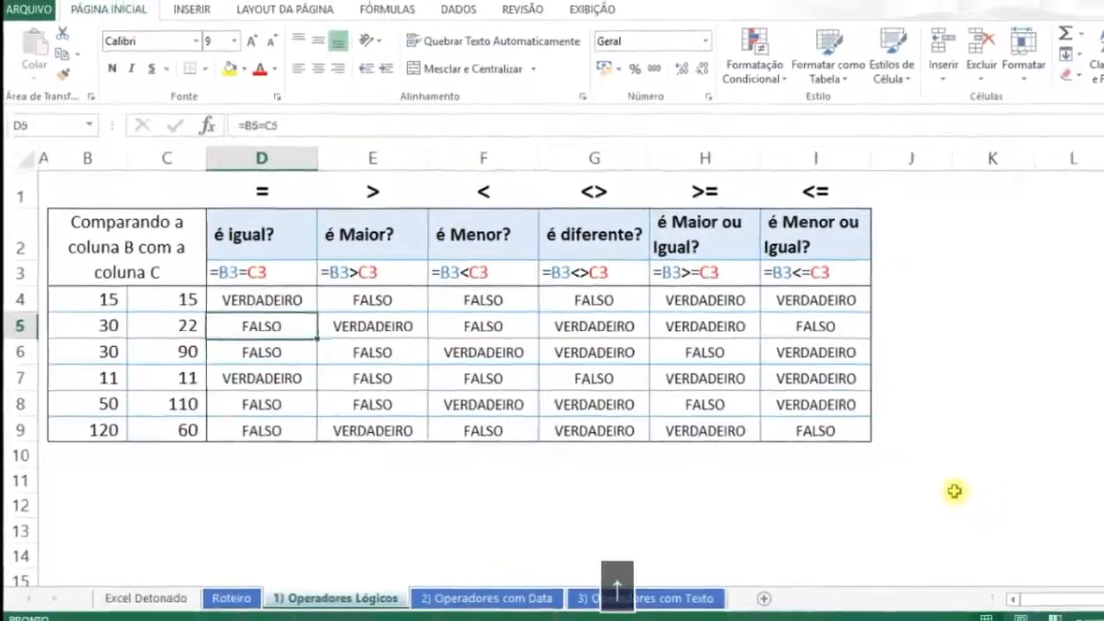
# - Review the sample comparison formulas in row 3, from D3 to I3
pyautogui.press('Up')
pyautogui.press('Up')
pyautogui.press('Up')
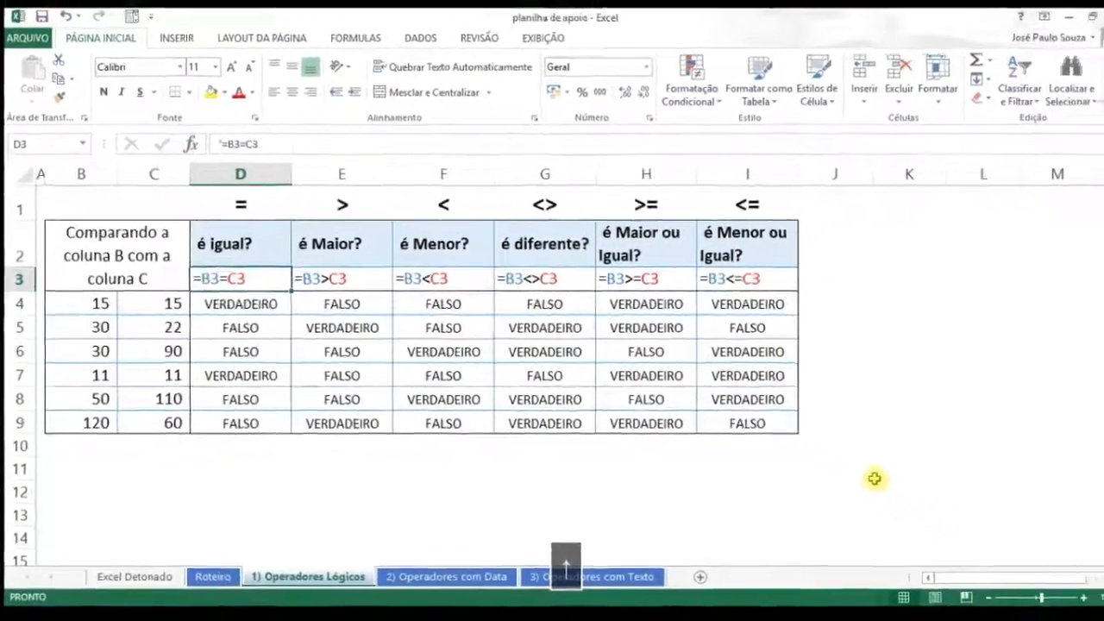
pyautogui.press('Right')
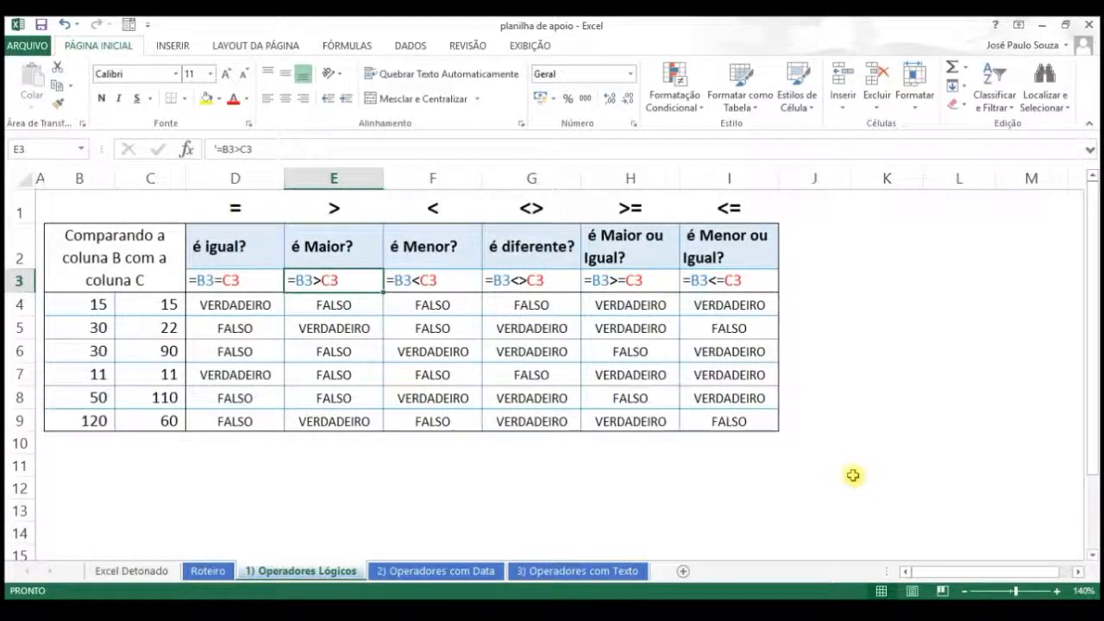
pyautogui.press('Right')
pyautogui.press('Right')
pyautogui.press('Right')
pyautogui.press('Right')
pyautogui.press('Right')
pyautogui.press('Right')
pyautogui.press('Right')
# - Enter the test values 10 in cell K3 and 11 in cell L3, outside the table
pyautogui.press('Left')
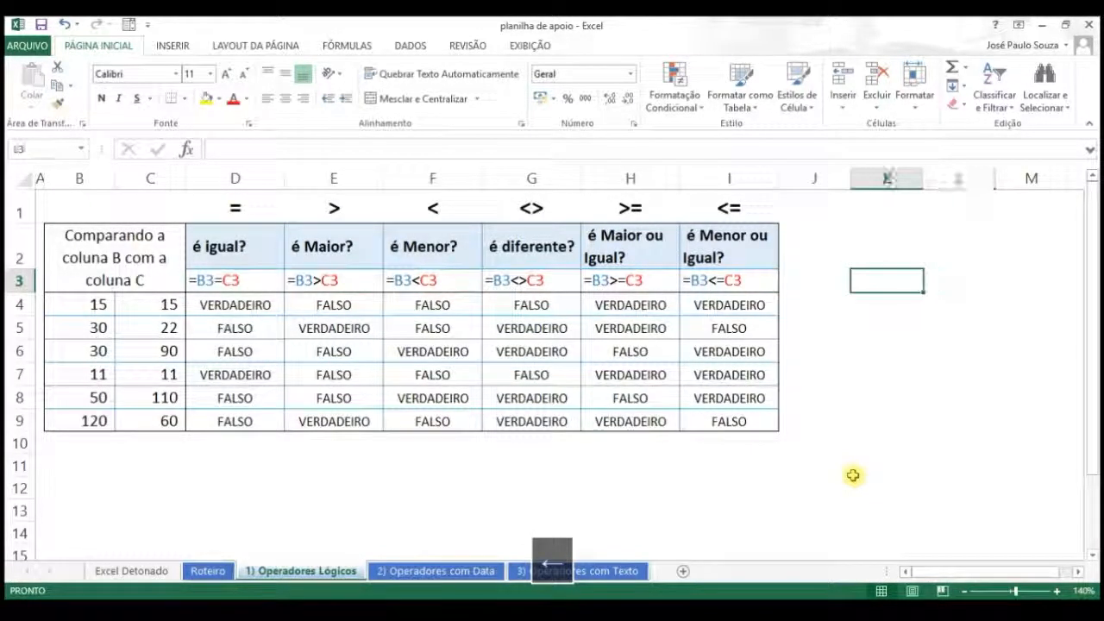
pyautogui.press('Up')
pyautogui.press('Down')
pyautogui.press('Down')
pyautogui.press('Up')
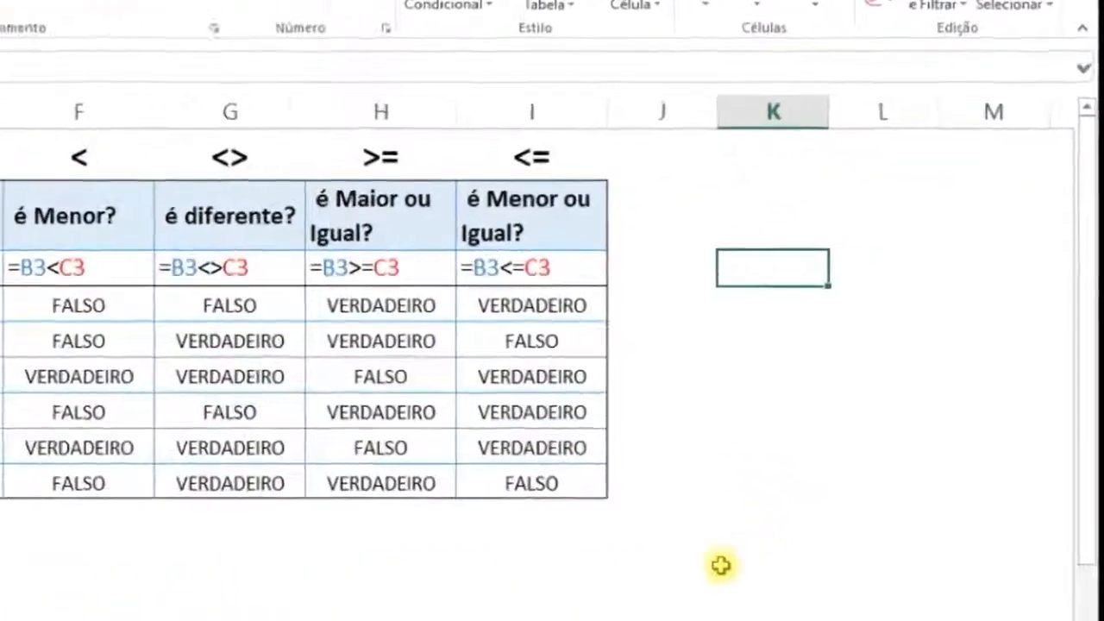
pyautogui.write('10')
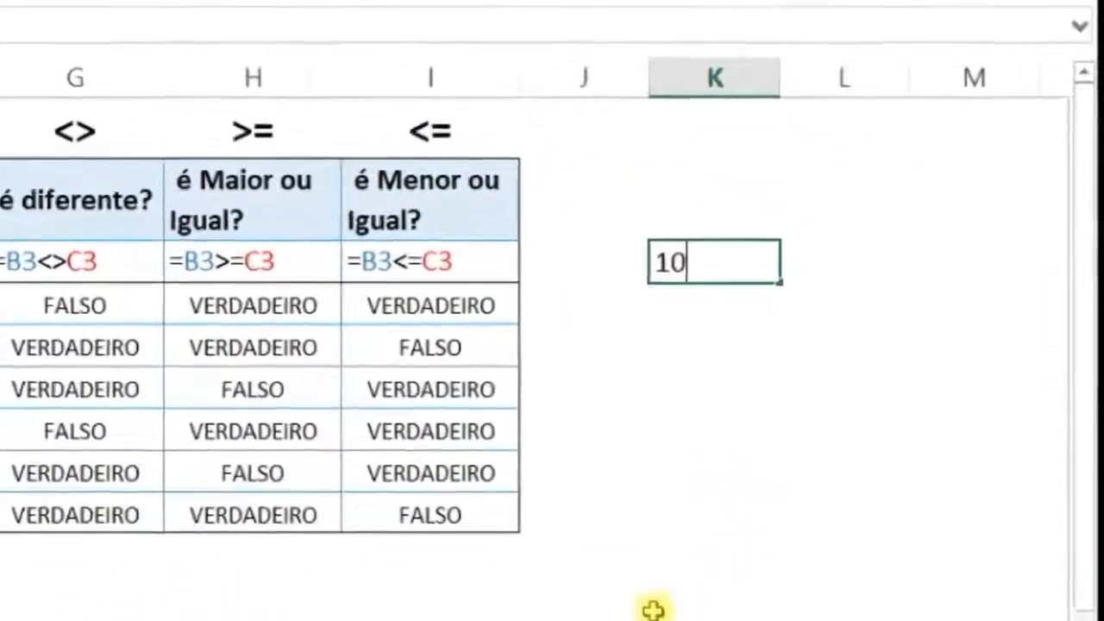
pyautogui.press('Right')
pyautogui.write('11')
pyautogui.press('Right')
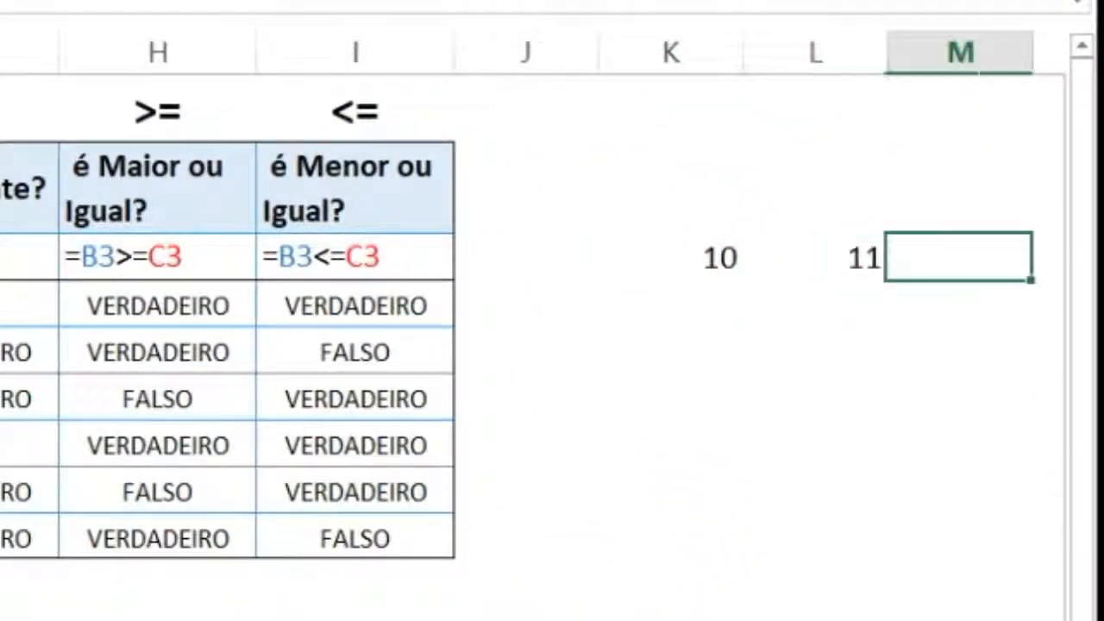
# - Enter the greater-than comparison =K3>L3 in cell M3, beside the two test values
pyautogui.press('Right')
pyautogui.press('Right')
pyautogui.press('Left')
pyautogui.press('Left')
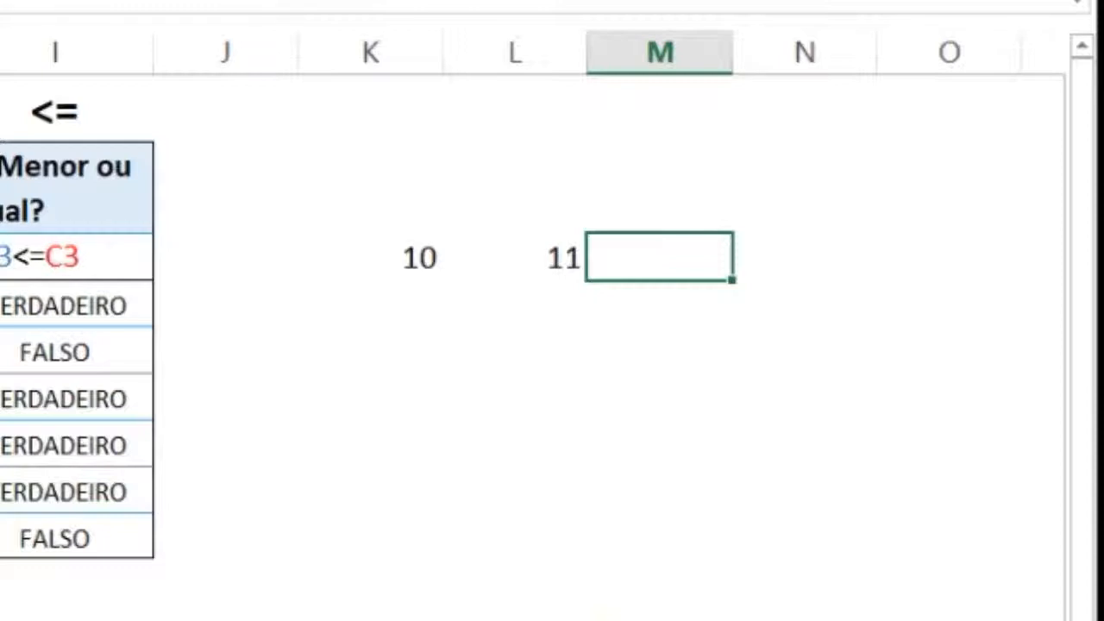
pyautogui.write('=')
pyautogui.press('Left')
pyautogui.press('Left')
pyautogui.write('>')
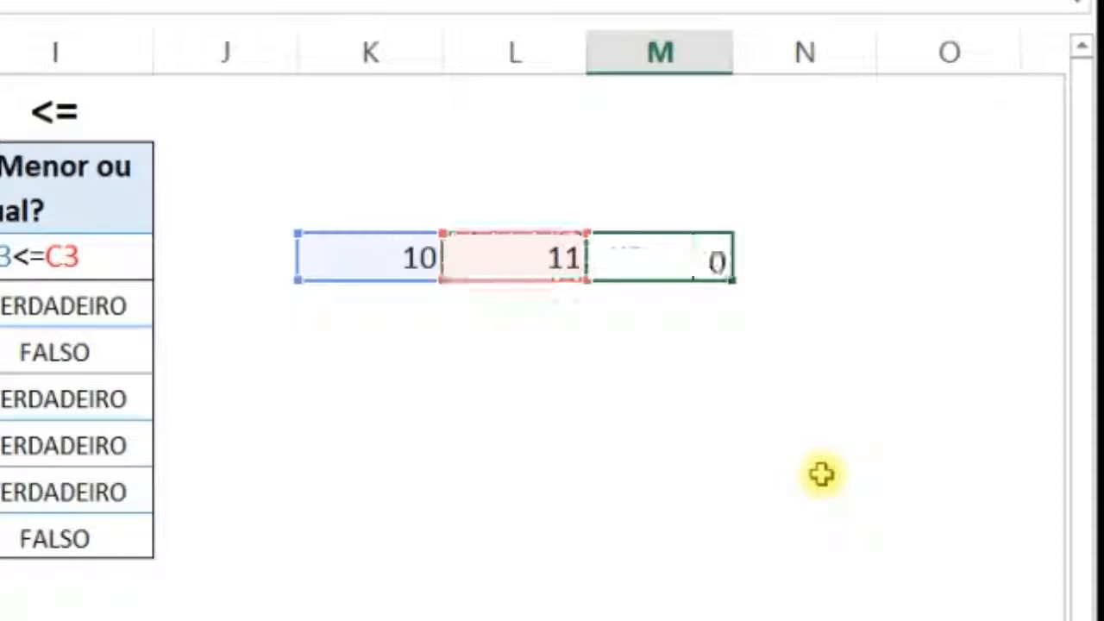
pyautogui.press('Return')
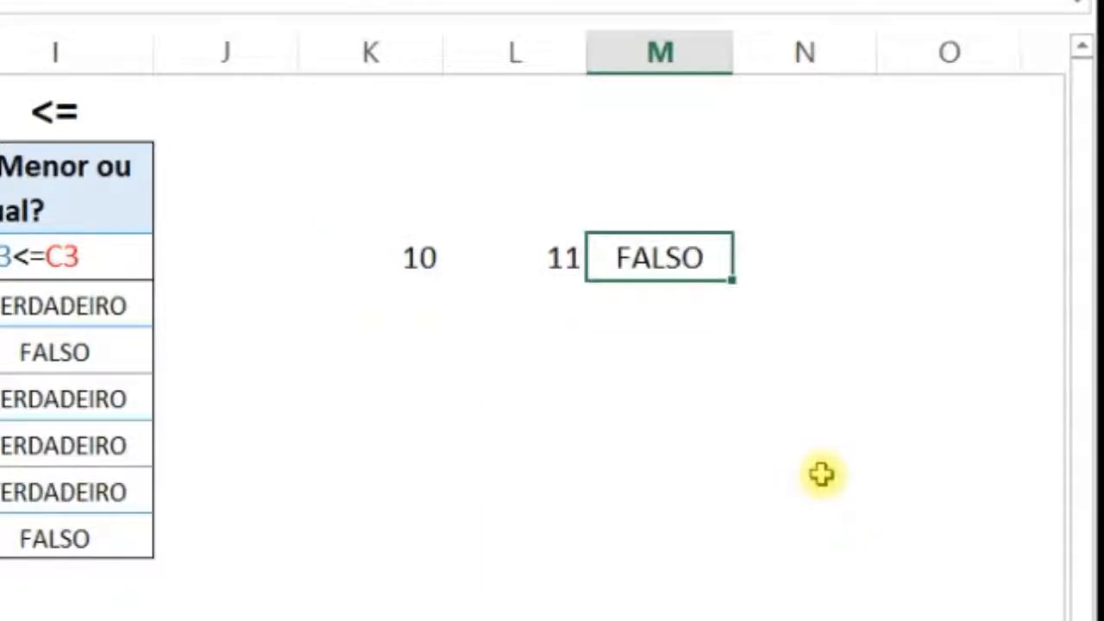
# - Replace the formula in cell M3 with the less-than comparison =K3<L3
pyautogui.write('=')
pyautogui.press('Left')
pyautogui.press('Left')
pyautogui.write('<')
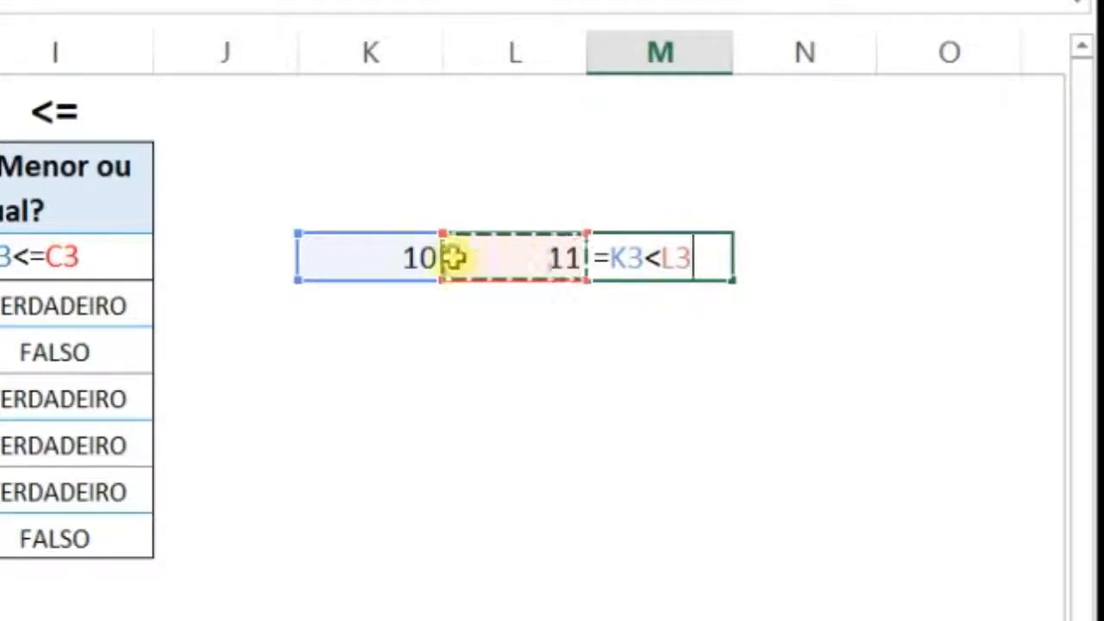
pyautogui.press('Return')
pyautogui.press('Up')
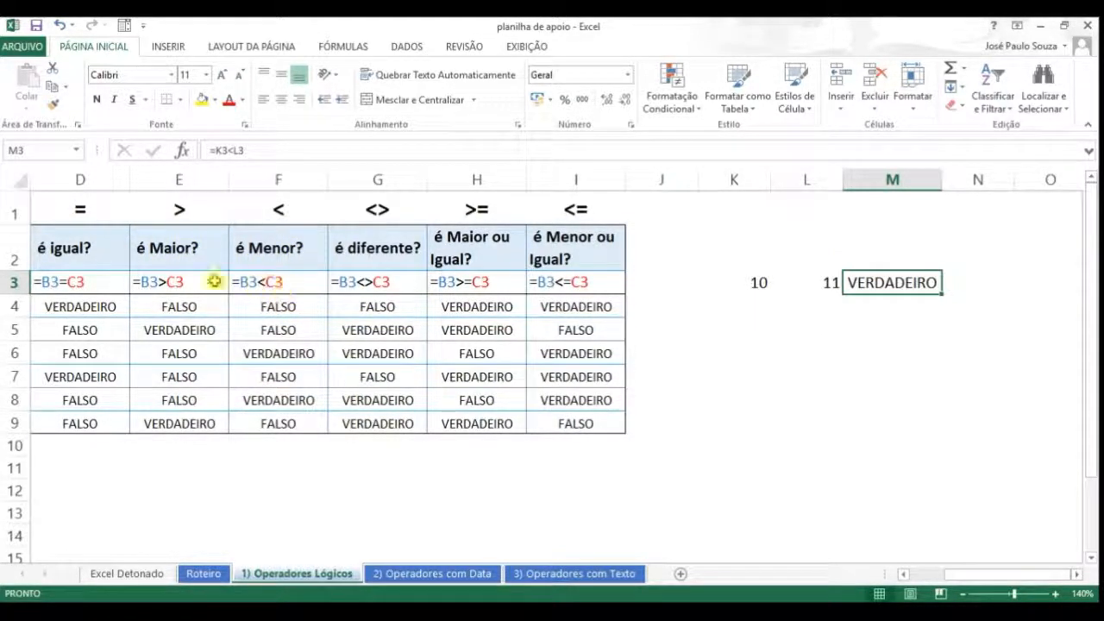
# - Review the table's comparison results in rows 4 and 5, checking F5 against the values in B5 and C5
pyautogui.click(283, 281)
pyautogui.click(315, 304)
pyautogui.hotkey('ctrl', 'Left')
pyautogui.press('Right')
pyautogui.press('Right')
pyautogui.press('Right')
pyautogui.press('Right')
pyautogui.press('Right')
pyautogui.press('Down')
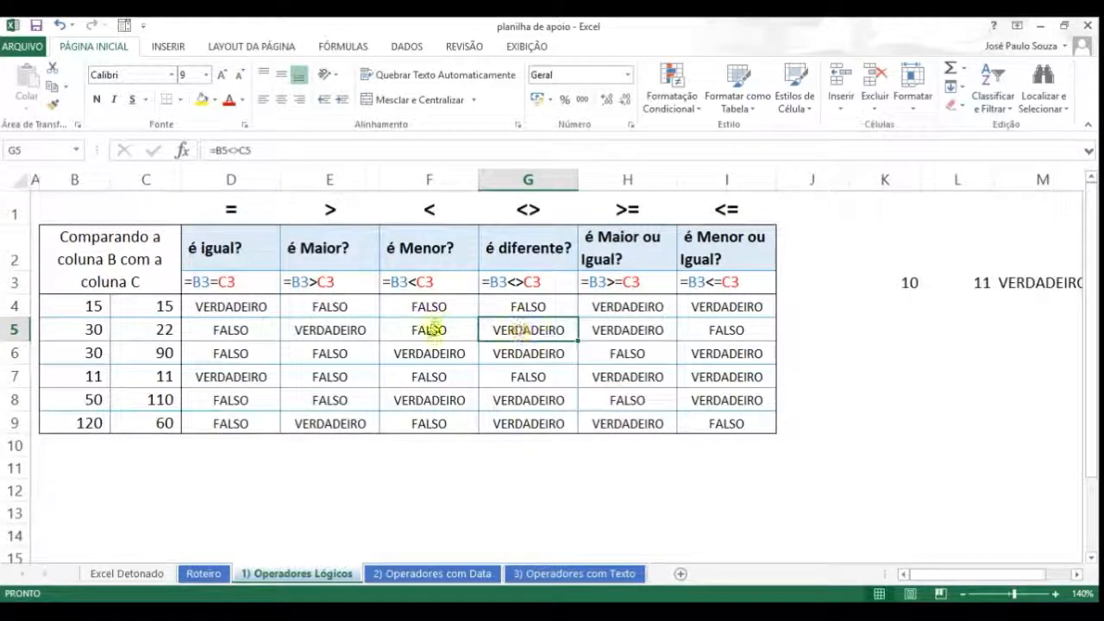
pyautogui.click(431, 330)
pyautogui.click(163, 330)
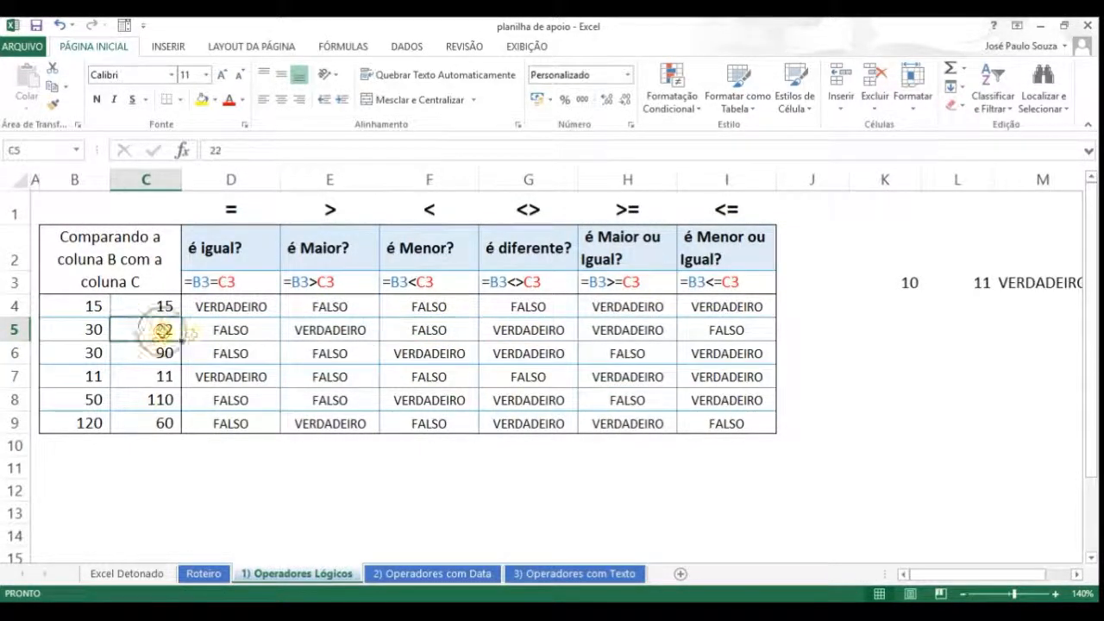
pyautogui.moveTo(95, 329); pyautogui.dragTo(162, 330)
pyautogui.click(457, 330)
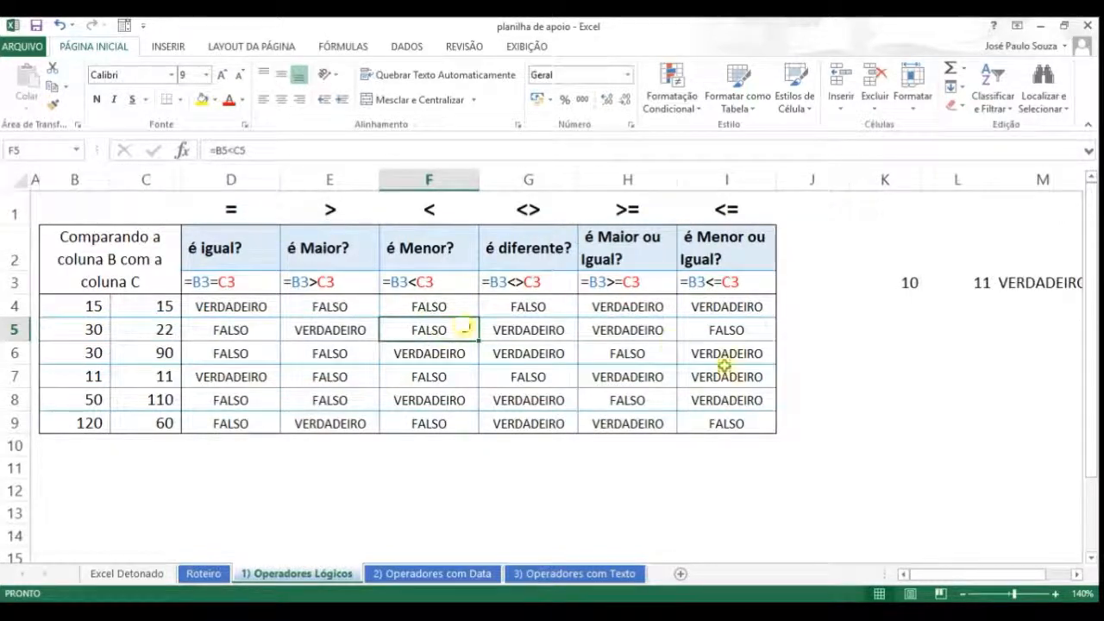
# - Open the sheet "2) Operadores com Data" and select the date in cell A2
pyautogui.click(431, 574)
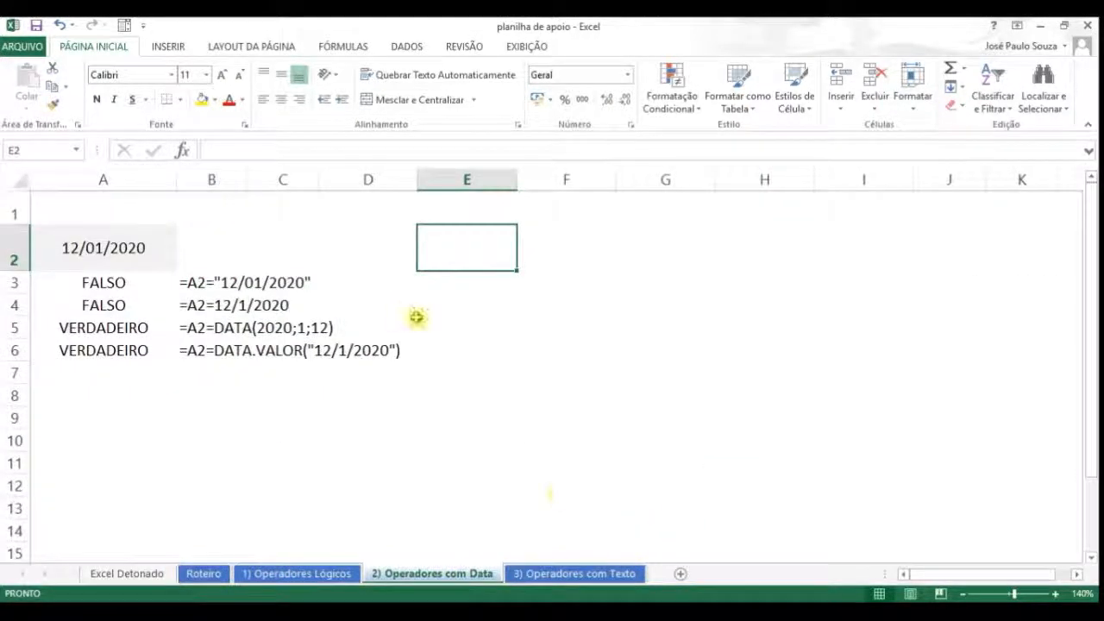
pyautogui.click(102, 249)
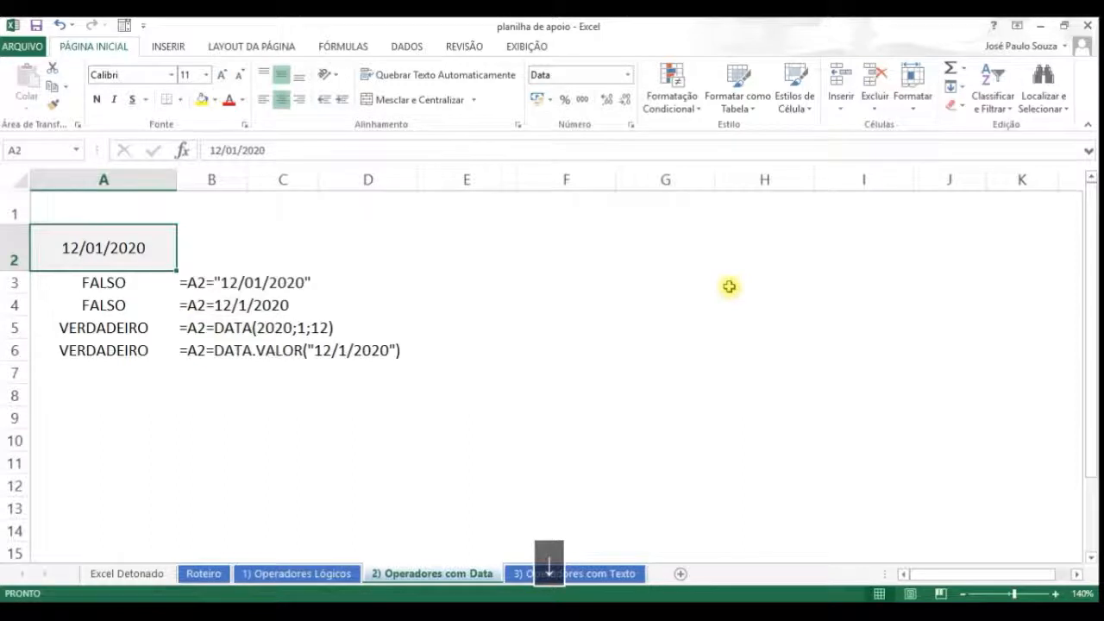
pyautogui.press('Right')
pyautogui.press('Left')
# - Enter the date 12/01/2020 in cell F2 and keep that cell selected
pyautogui.press('Right')
pyautogui.press('Right')
pyautogui.press('Right')
pyautogui.press('Right')
pyautogui.press('Right')
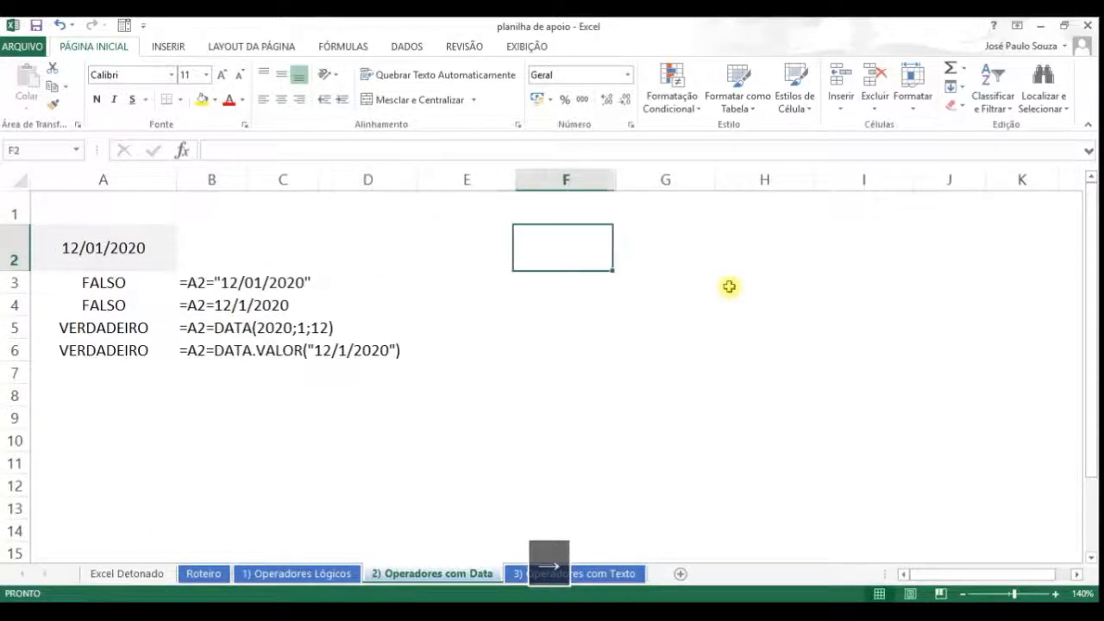
pyautogui.write('12/01')
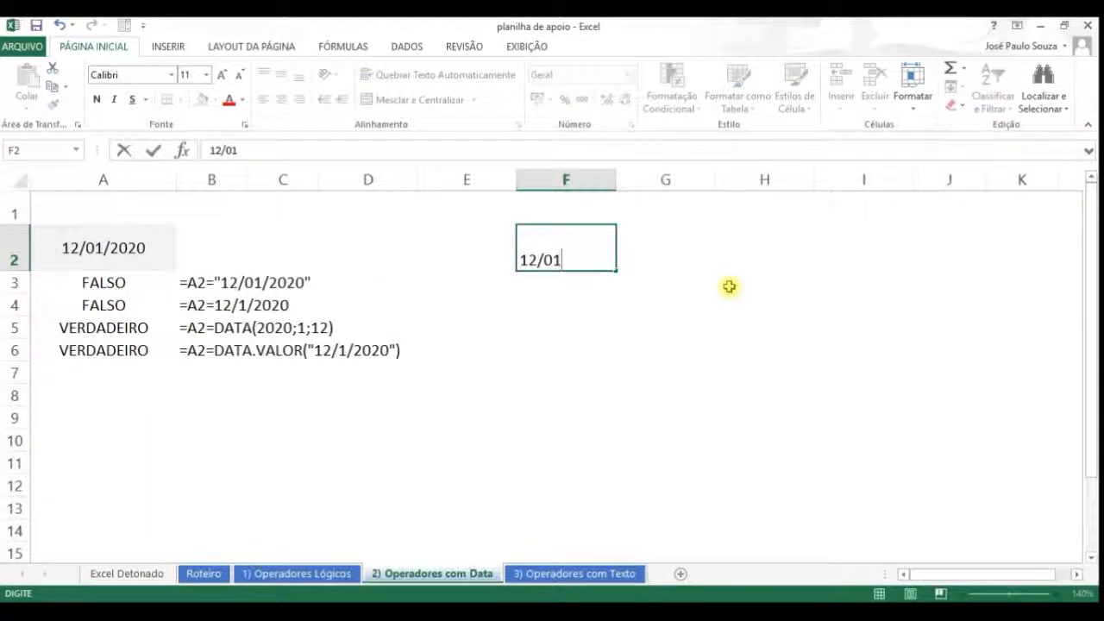
pyautogui.write('/2020')
pyautogui.press('Return')
pyautogui.press('Up')
pyautogui.press('Right')
pyautogui.press('Left')
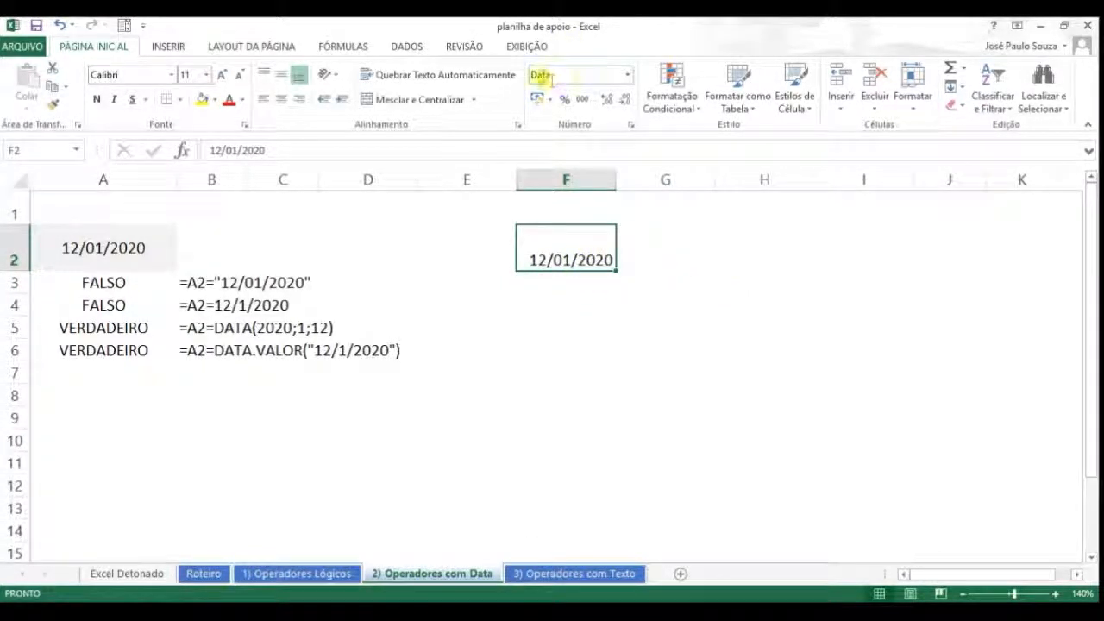
# - Clear the existing comparison formulas from cells A3:A6
pyautogui.click(103, 283)
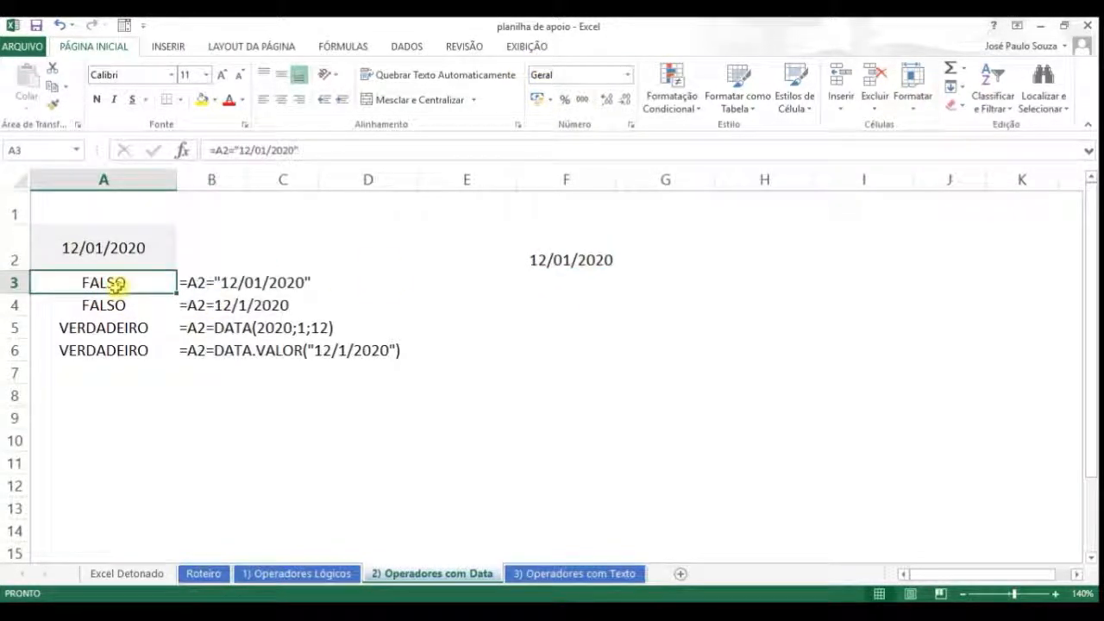
pyautogui.moveTo(109, 284); pyautogui.dragTo(119, 351)
pyautogui.press('Delete')
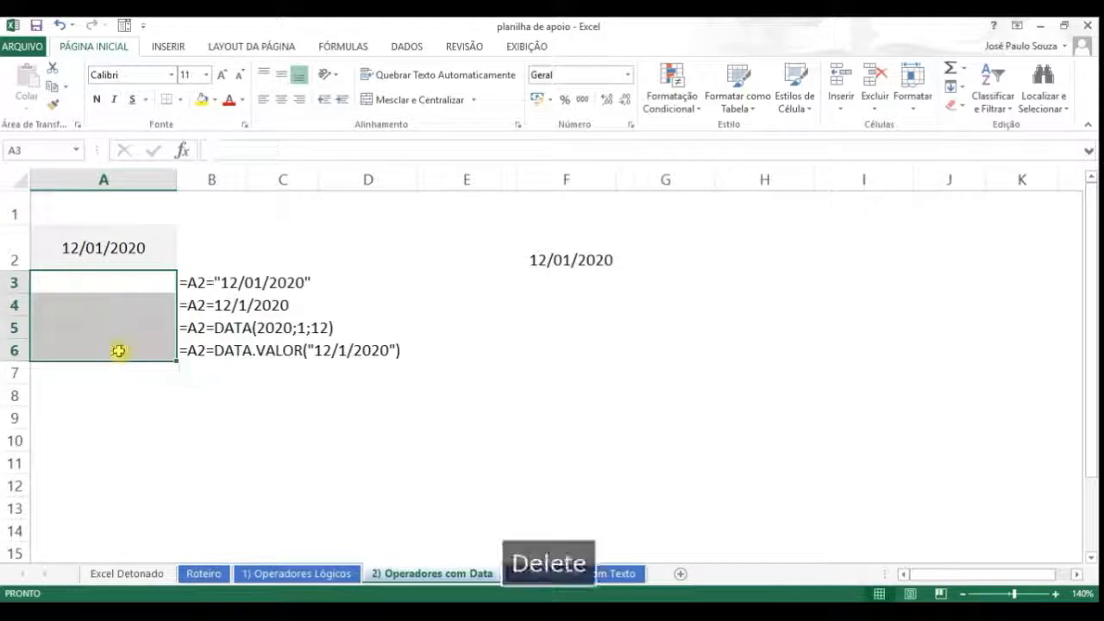
# - Enter =A2="12/01/2020" in cell A3 and check the formula against the date in A2
pyautogui.press('Up')
pyautogui.press('Down')
pyautogui.write('=')
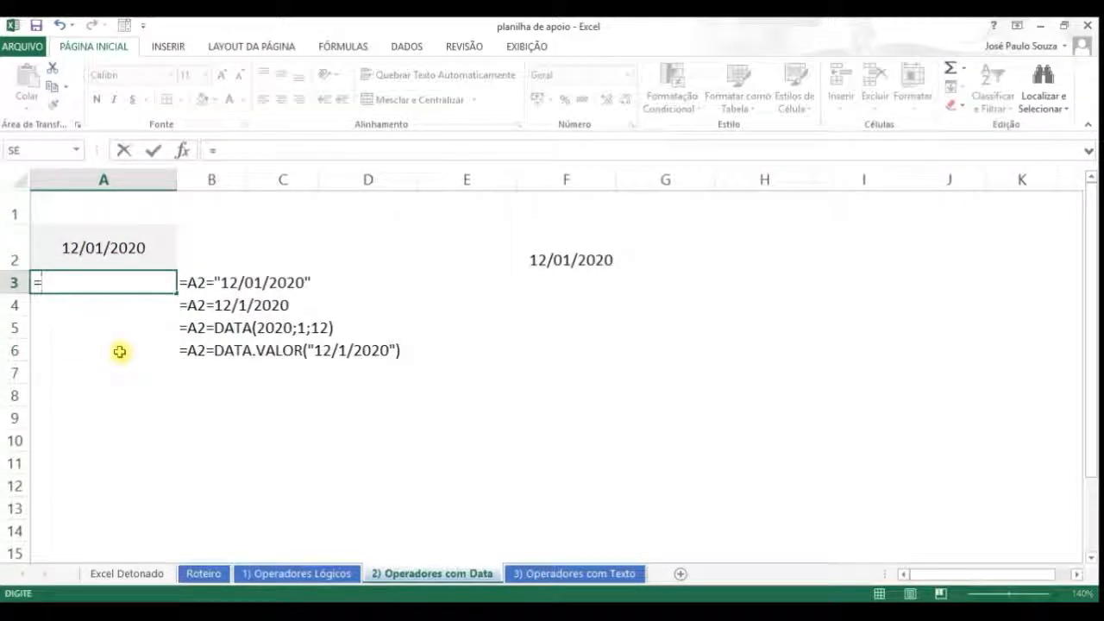
pyautogui.press('Up')
pyautogui.write('="12/01/2020')
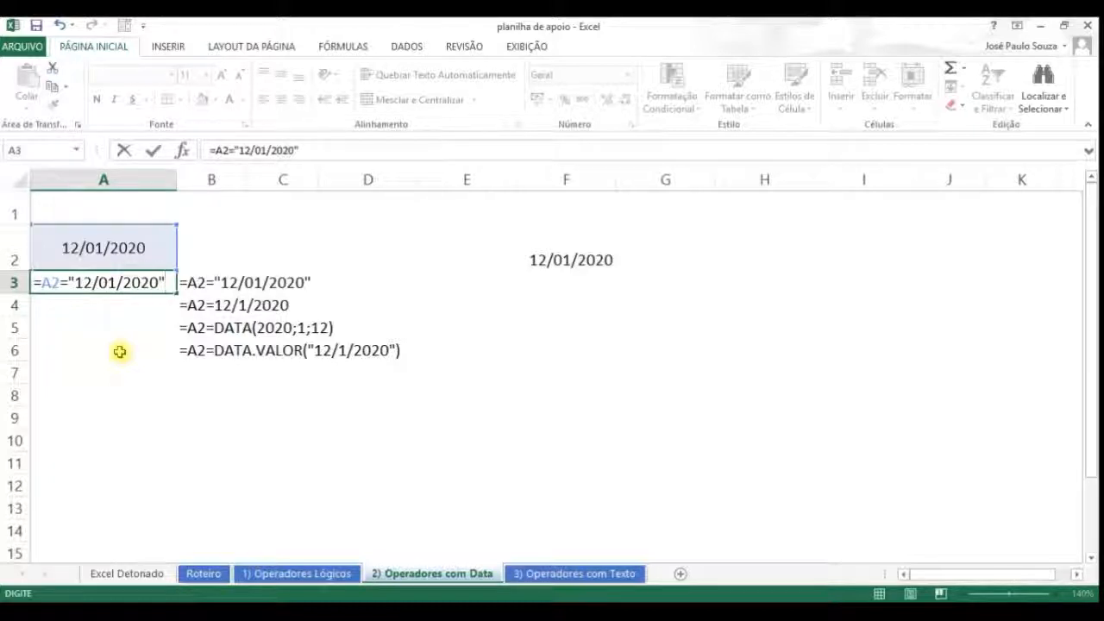
pyautogui.press('Return')
pyautogui.press('Up')
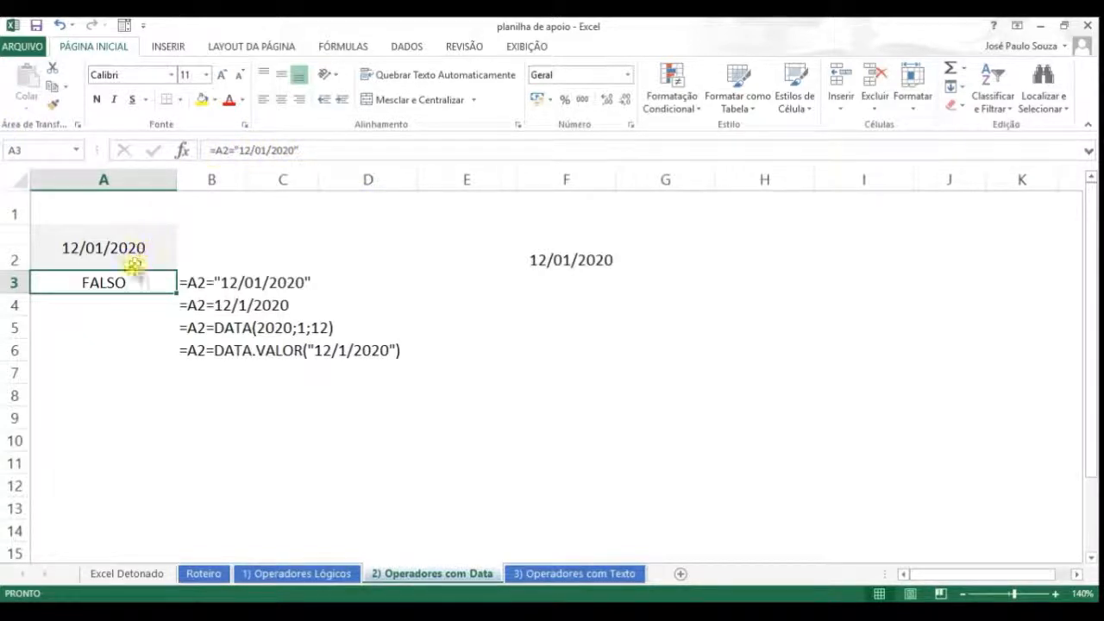
pyautogui.click(118, 256)
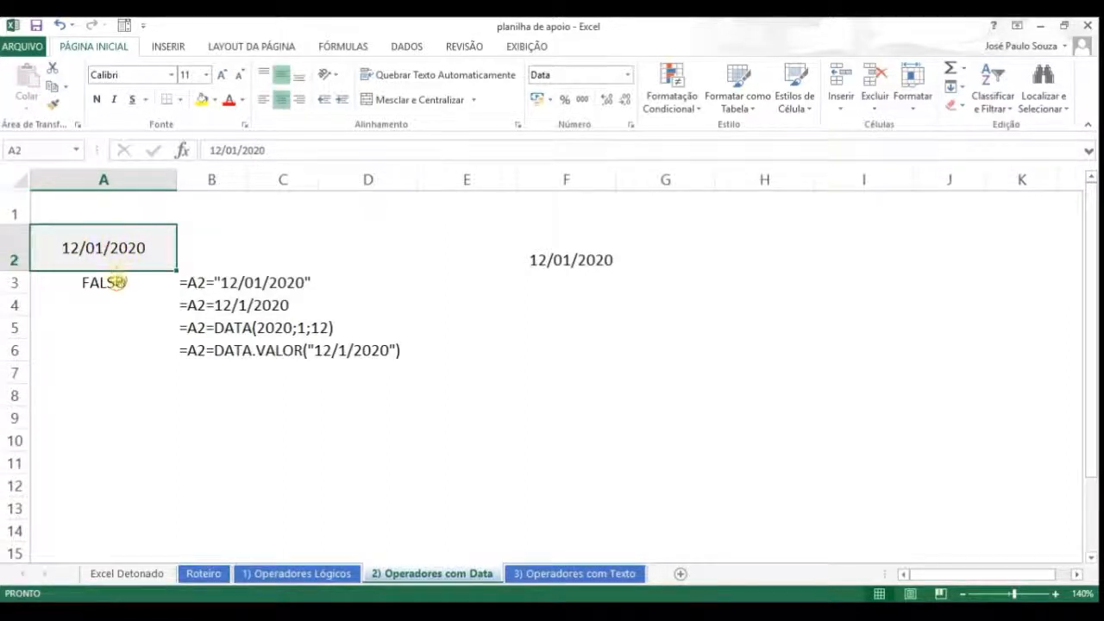
pyautogui.click(129, 278)
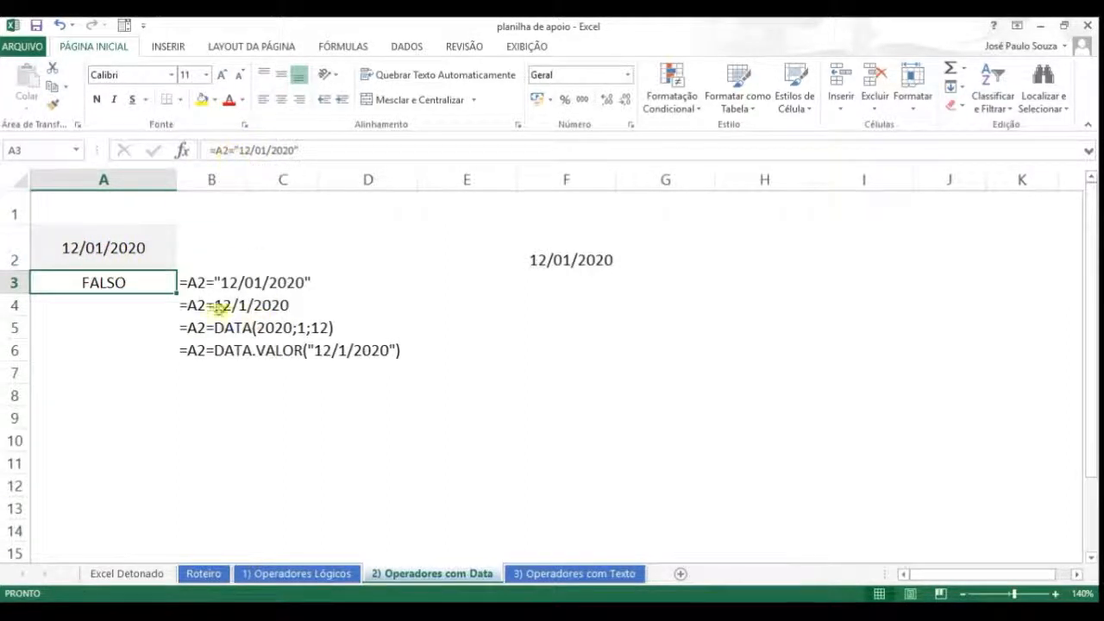
pyautogui.click(114, 253)
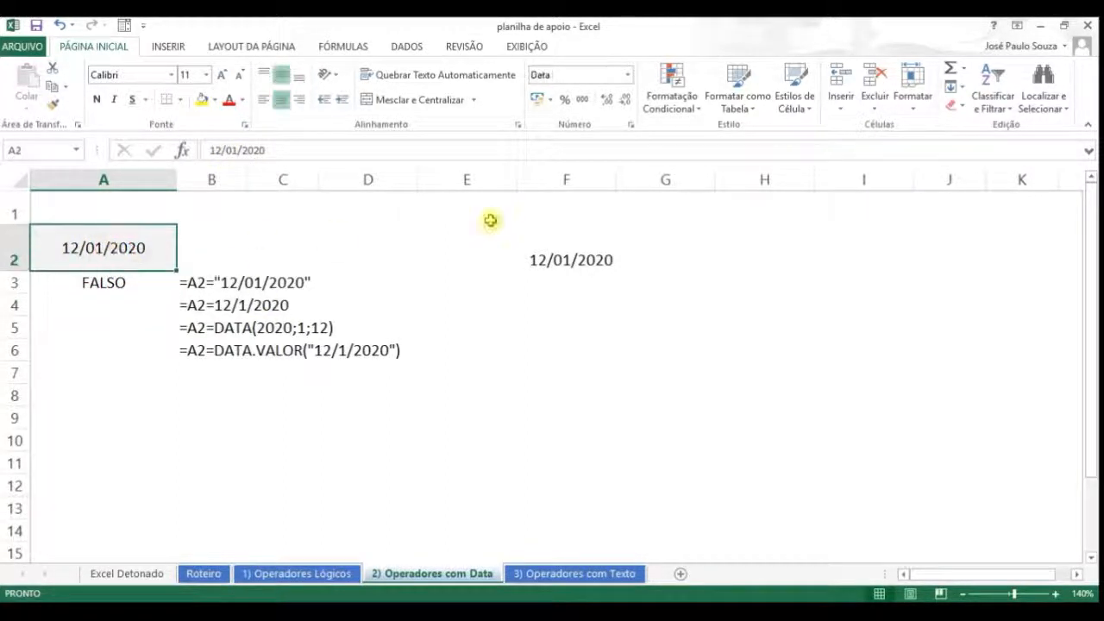
# - Format cell F2 as a thousands-separated number without decimals and compare it with the date in A2
pyautogui.hotkey('ctrl', 'c')
pyautogui.press('Right')
pyautogui.press('Right')
pyautogui.press('Right')
pyautogui.press('Right')
pyautogui.press('Right')
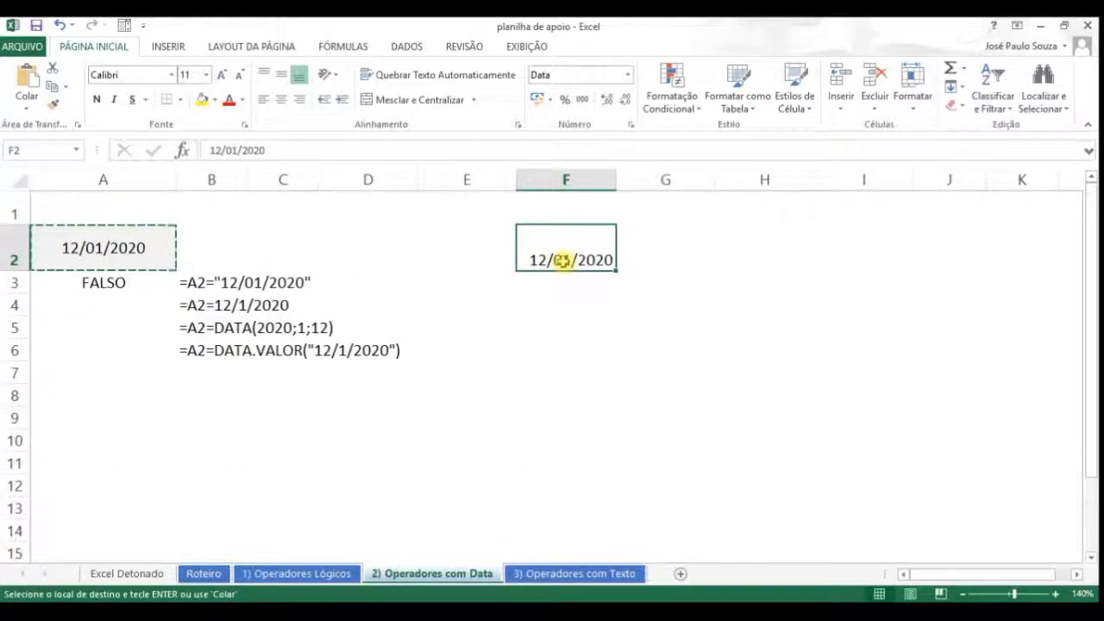
pyautogui.press('Escape')
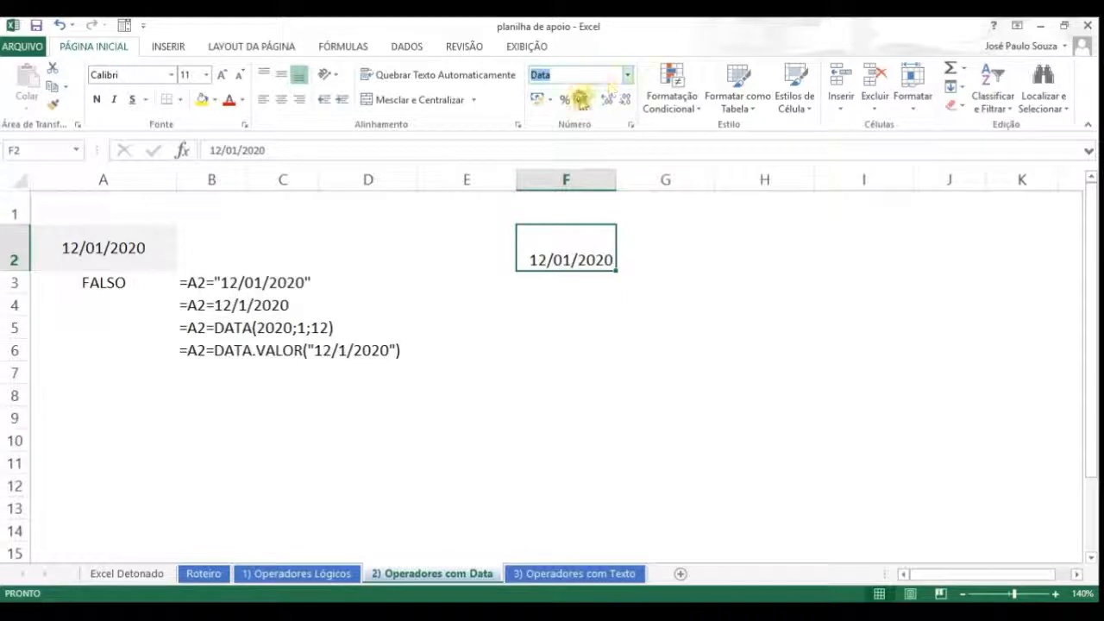
pyautogui.click(583, 99)
pyautogui.click(623, 102)
pyautogui.click(623, 102)
pyautogui.click(625, 294)
pyautogui.click(584, 259)
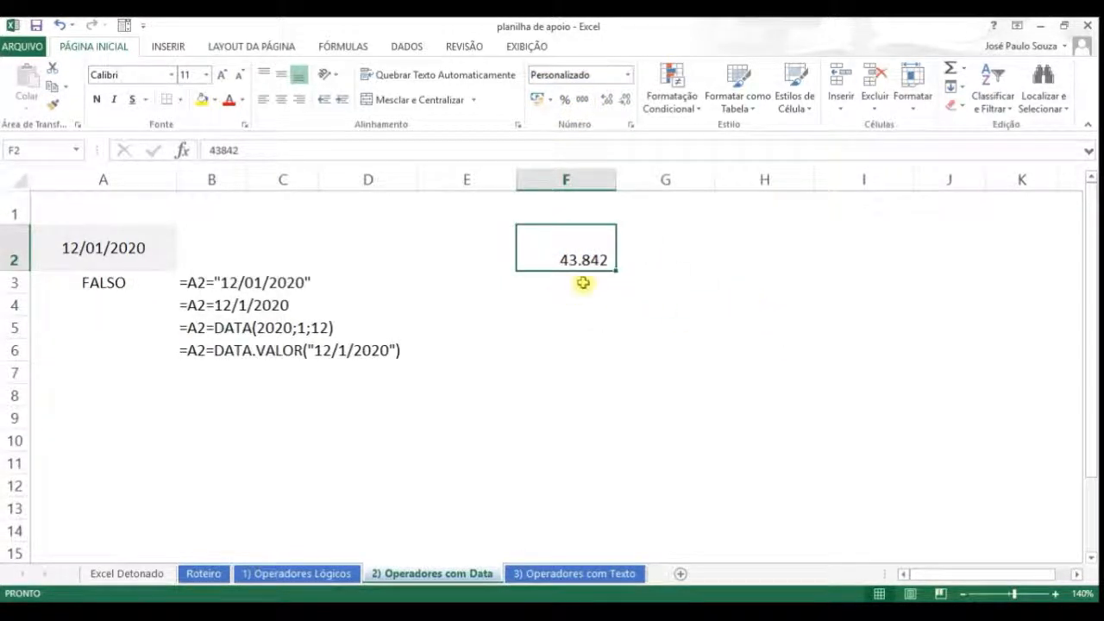
pyautogui.click(84, 250)
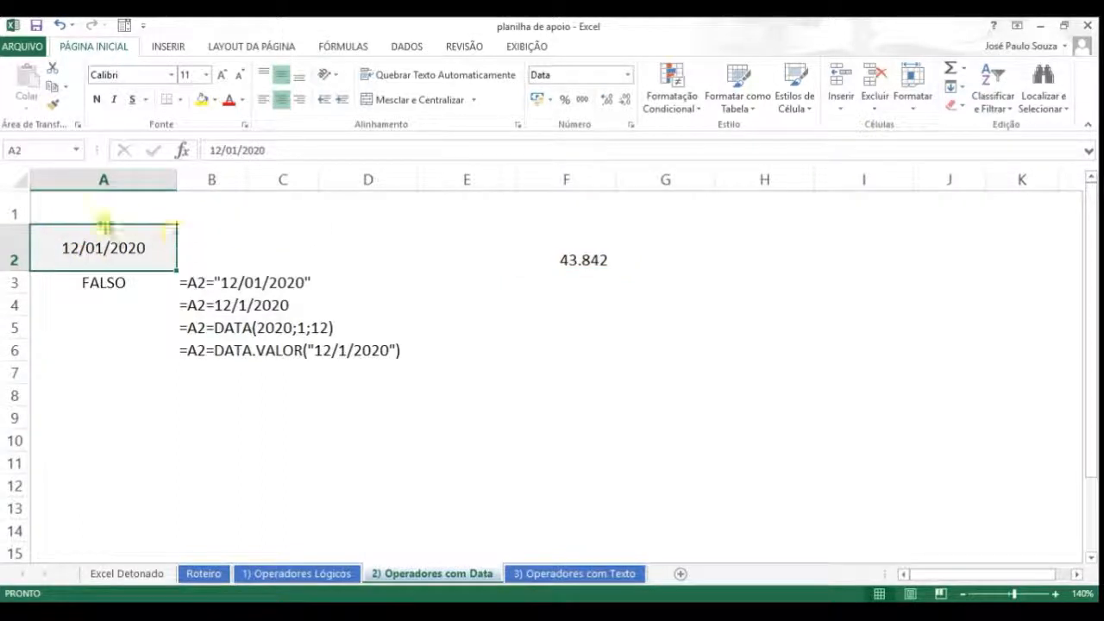
pyautogui.click(595, 263)
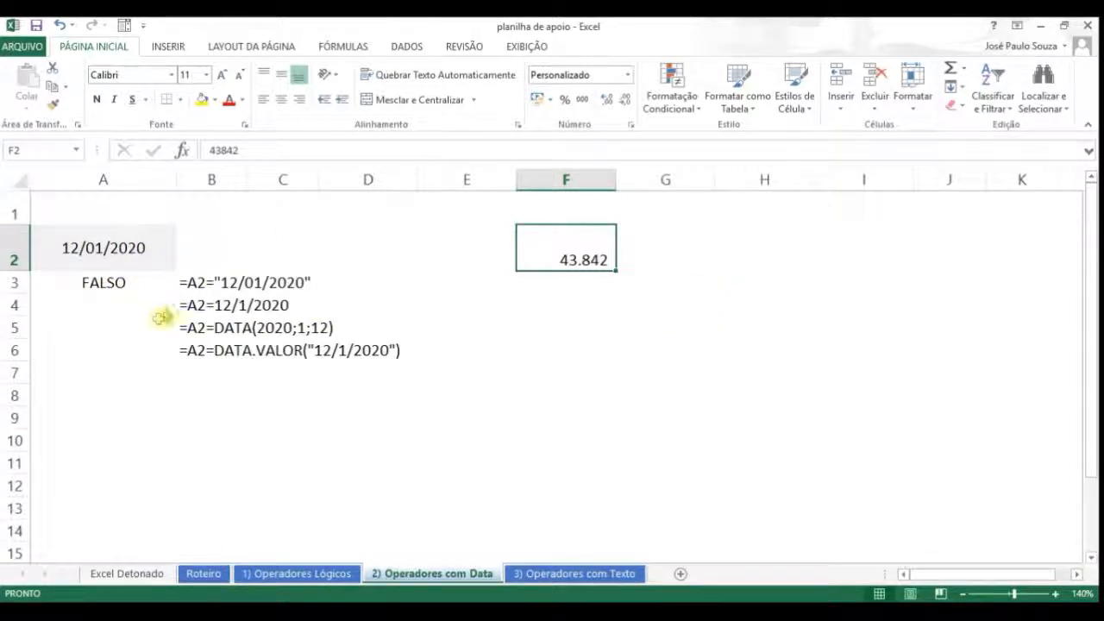
# - Evaluate the formula in cell A3 step by step through to its result and close the evaluation
pyautogui.click(101, 282)
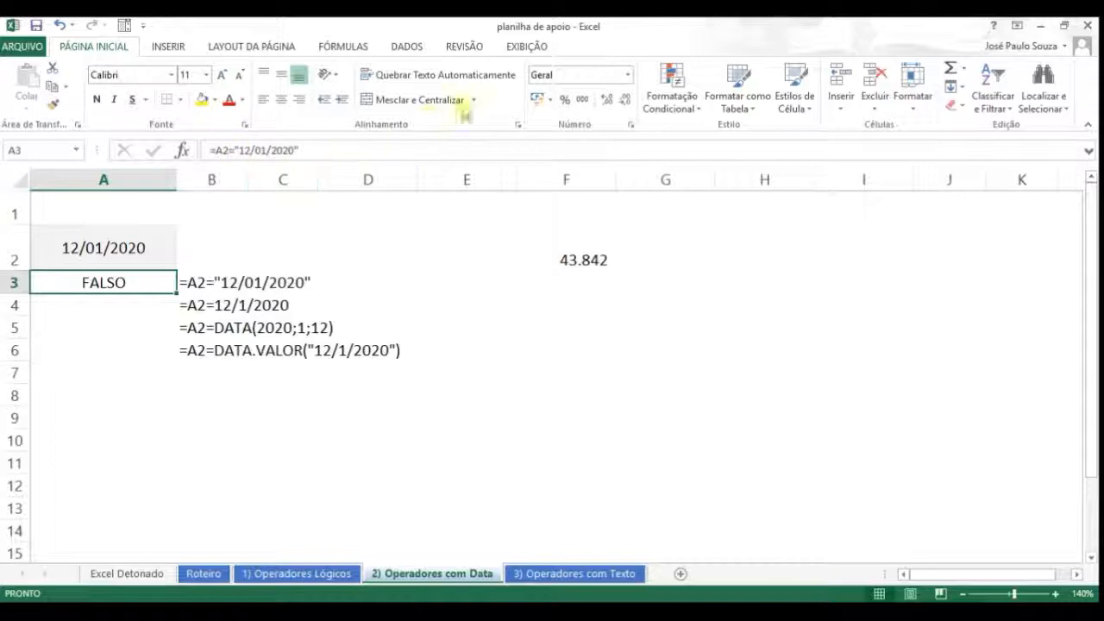
pyautogui.click(343, 46)
pyautogui.click(845, 104)
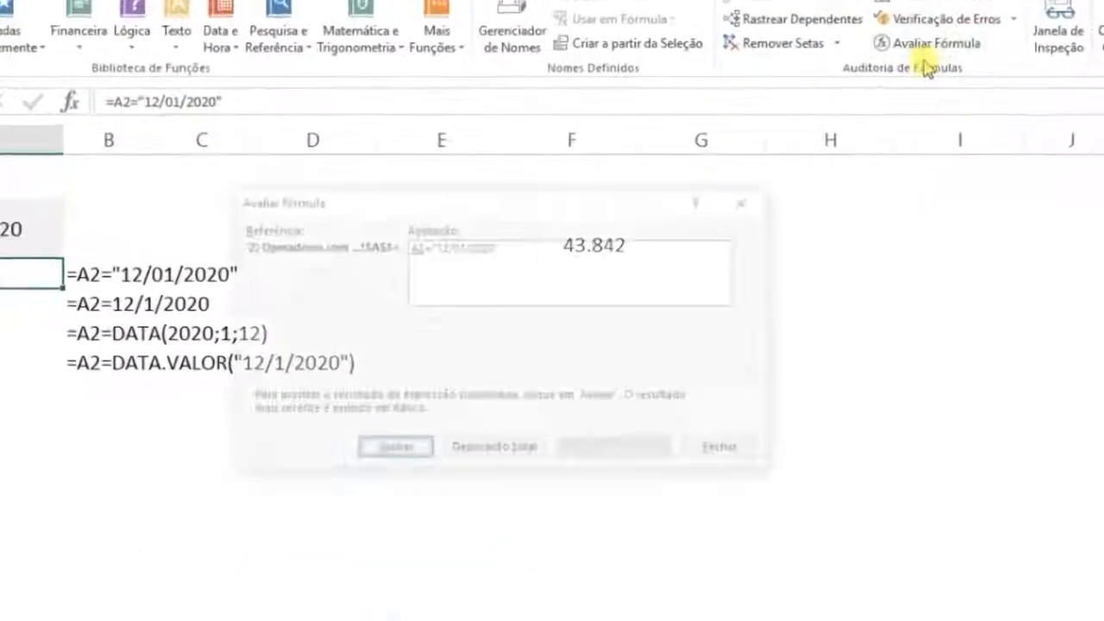
pyautogui.click(418, 450)
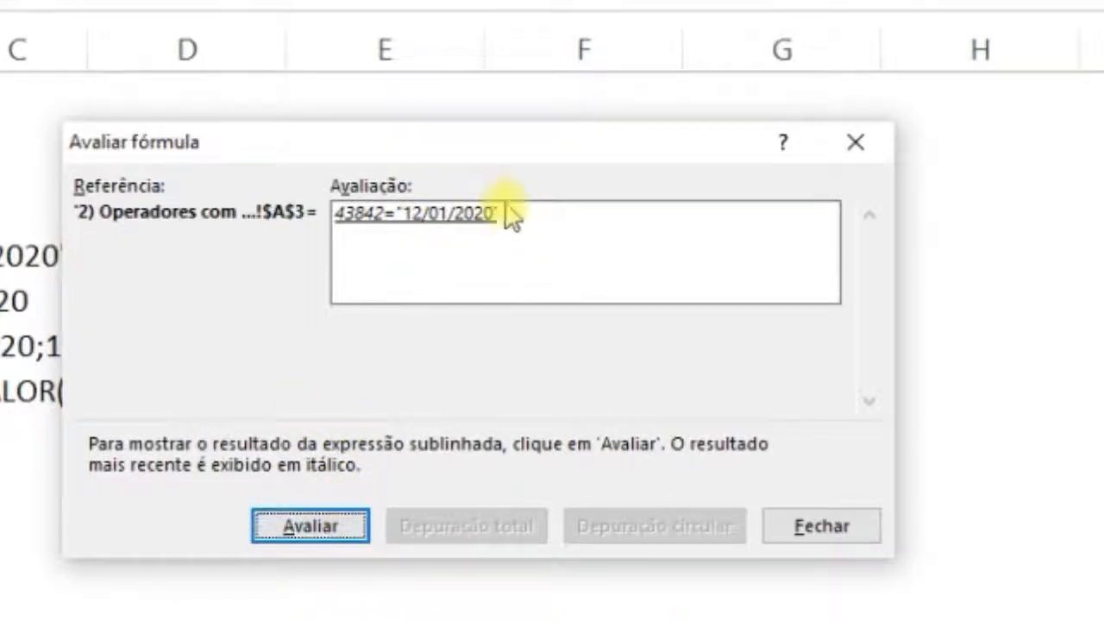
pyautogui.click(311, 526)
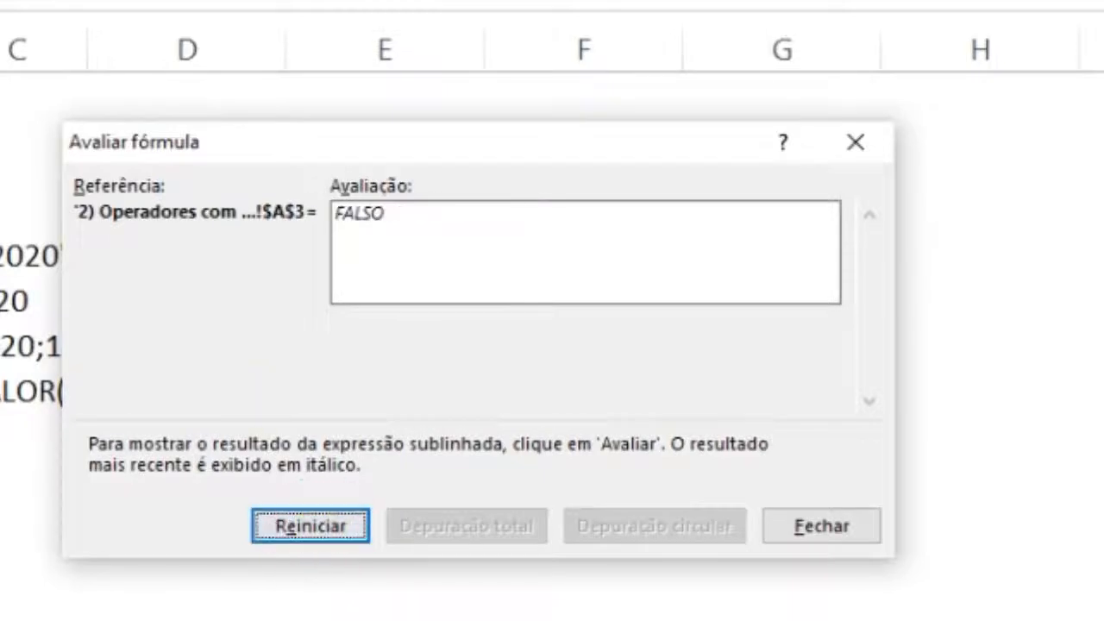
pyautogui.click(820, 526)
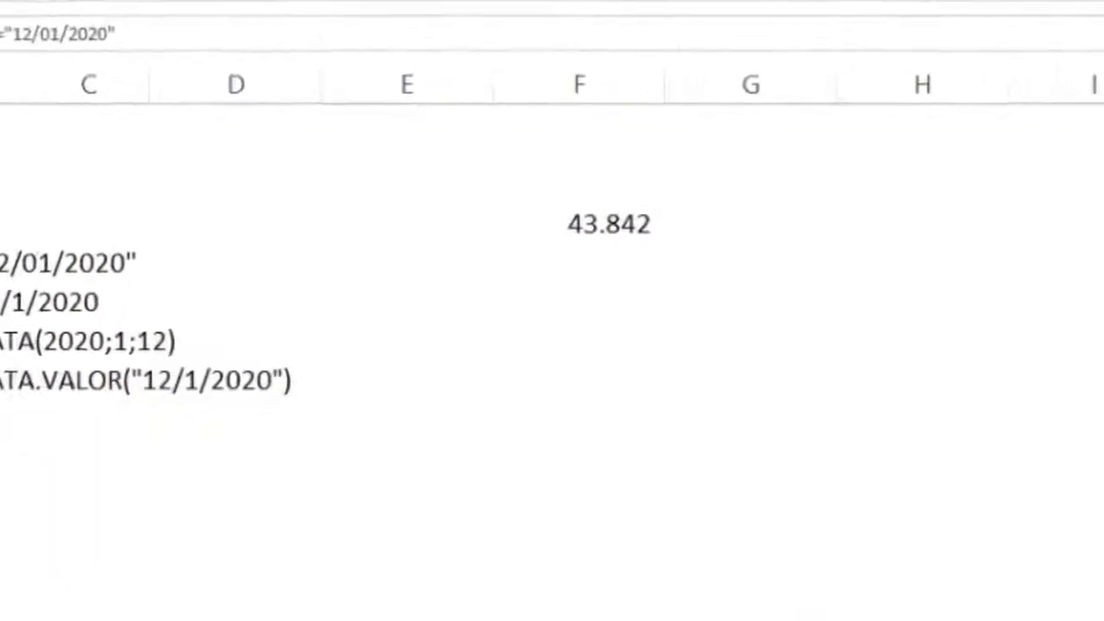
# - Enter the formula =A2=12/01/2020 in cell A4, with the date unquoted
pyautogui.press('Down')
pyautogui.write('=')
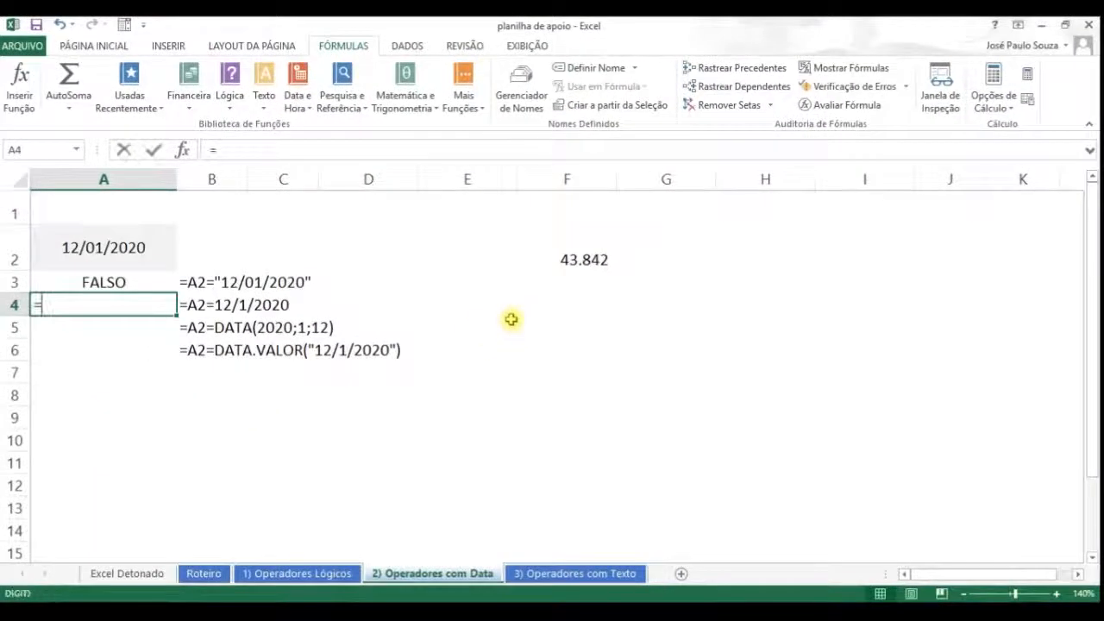
pyautogui.press('Up')
pyautogui.press('Up')
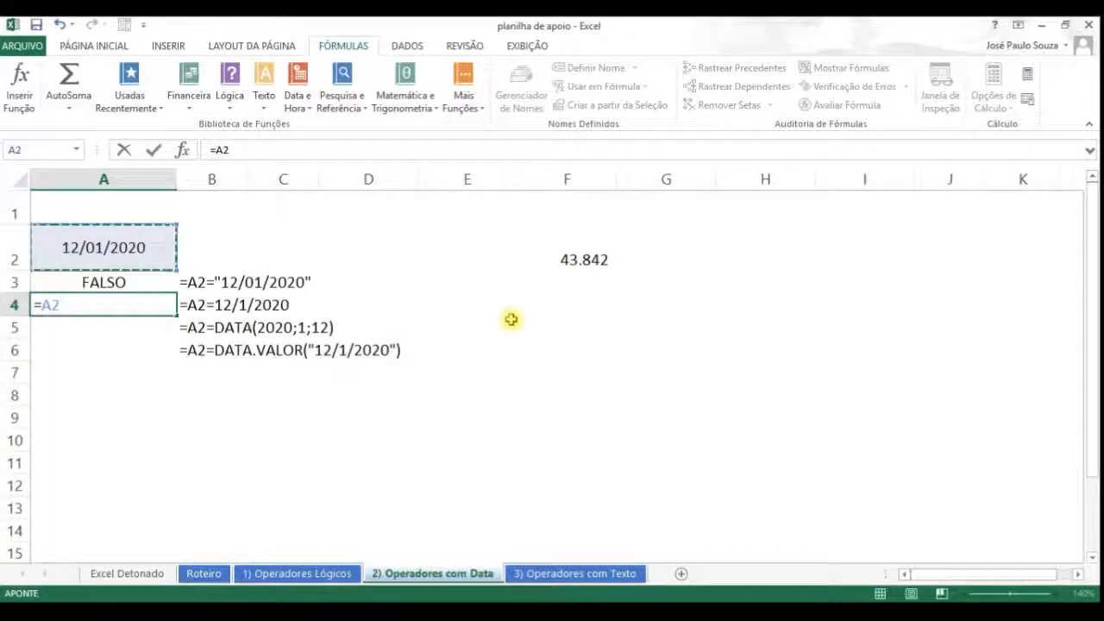
pyautogui.write('=')
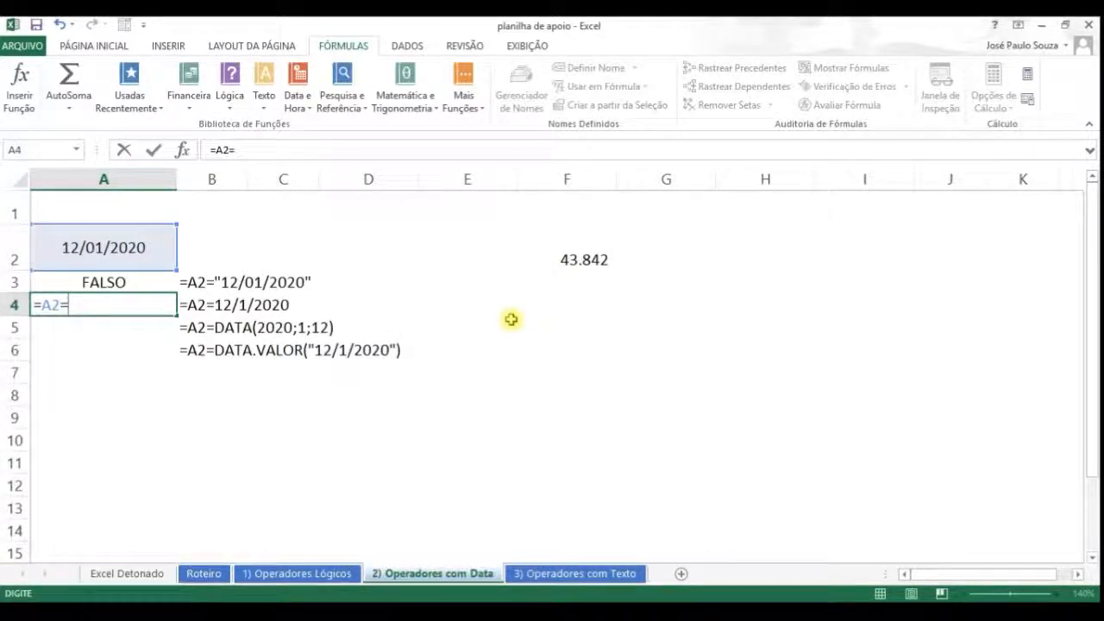
pyautogui.write('12/01/2020')
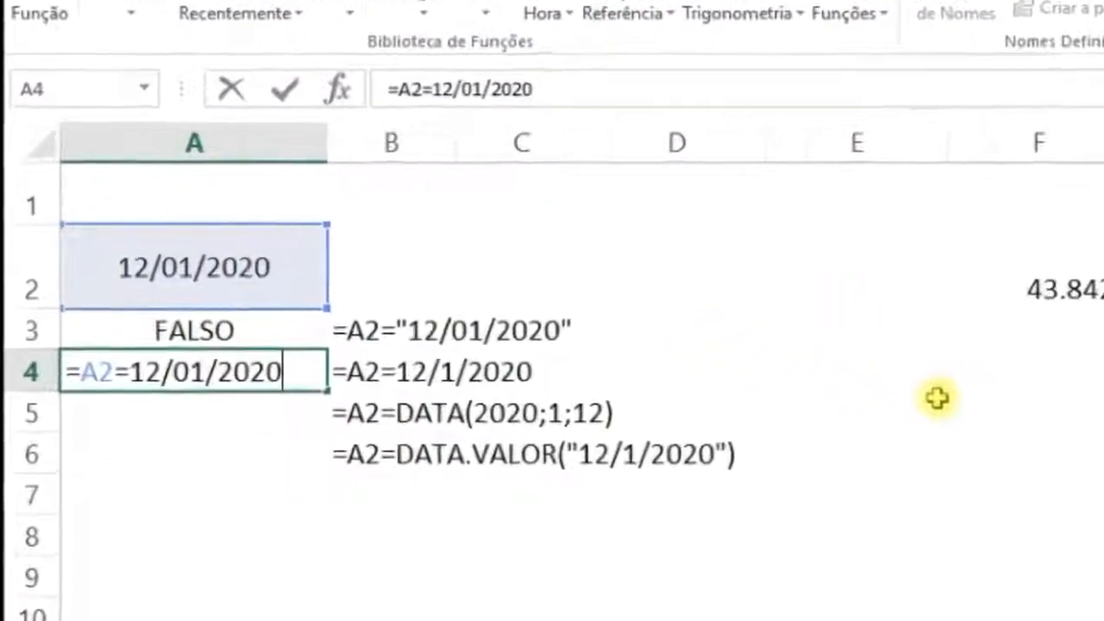
pyautogui.press('Return')
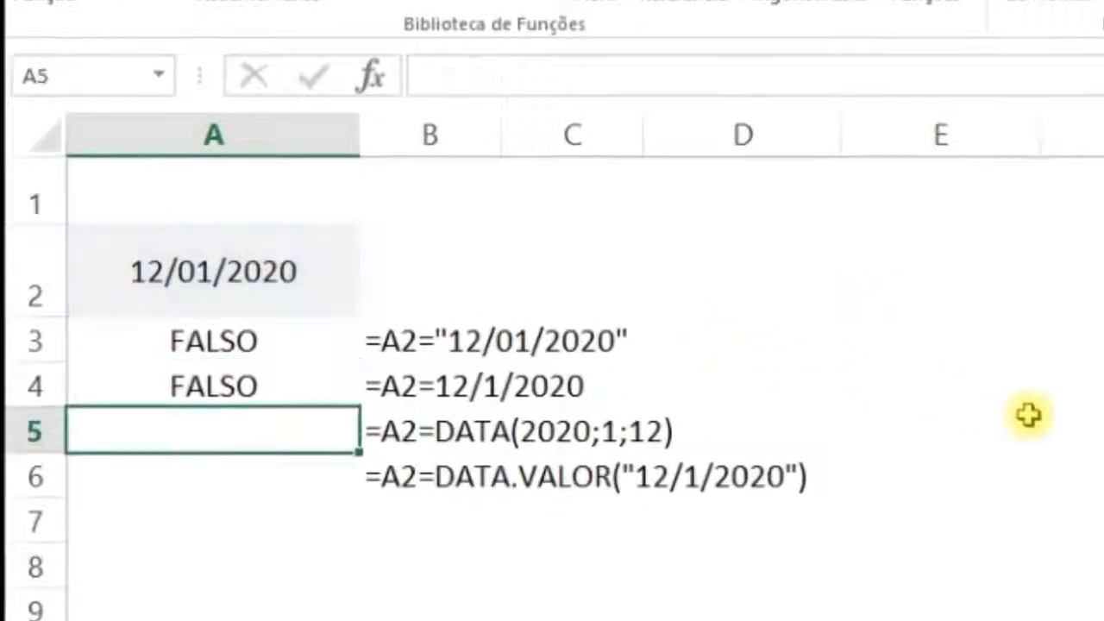
# - Examine the A4 result and the example formulas in column B against the date in A2
pyautogui.press('Up')
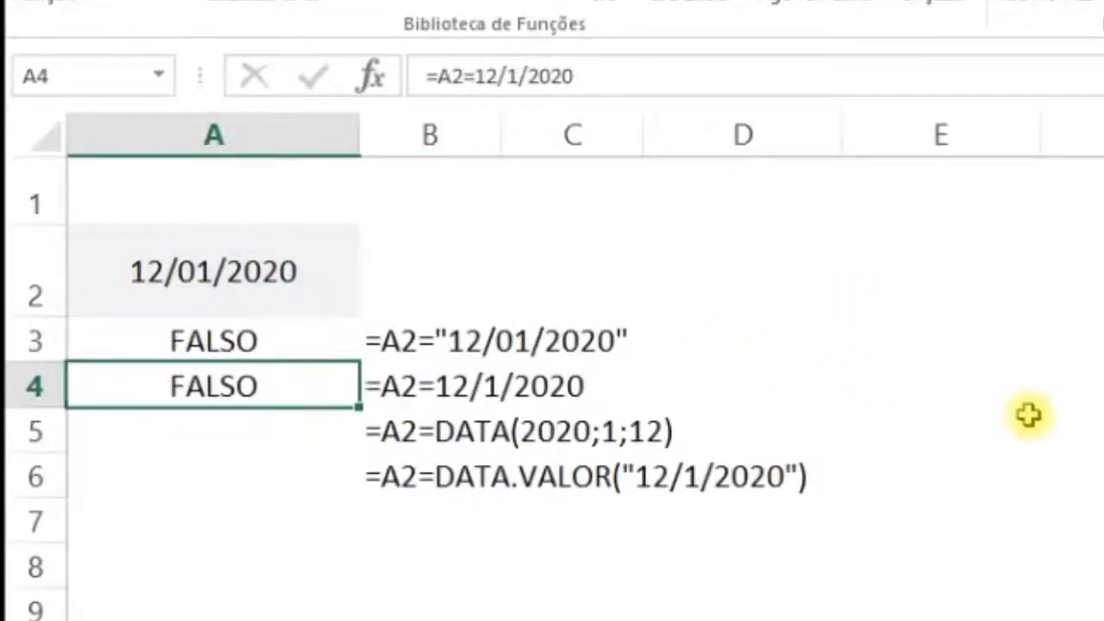
pyautogui.press('Right')
pyautogui.press('Right')
pyautogui.press('Left')
pyautogui.press('Left')
pyautogui.press('Right')
pyautogui.press('Left')
pyautogui.press('Up')
pyautogui.press('Up')
pyautogui.press('Down')
pyautogui.press('Down')
pyautogui.press('Down')
pyautogui.press('Right')
pyautogui.press('Left')
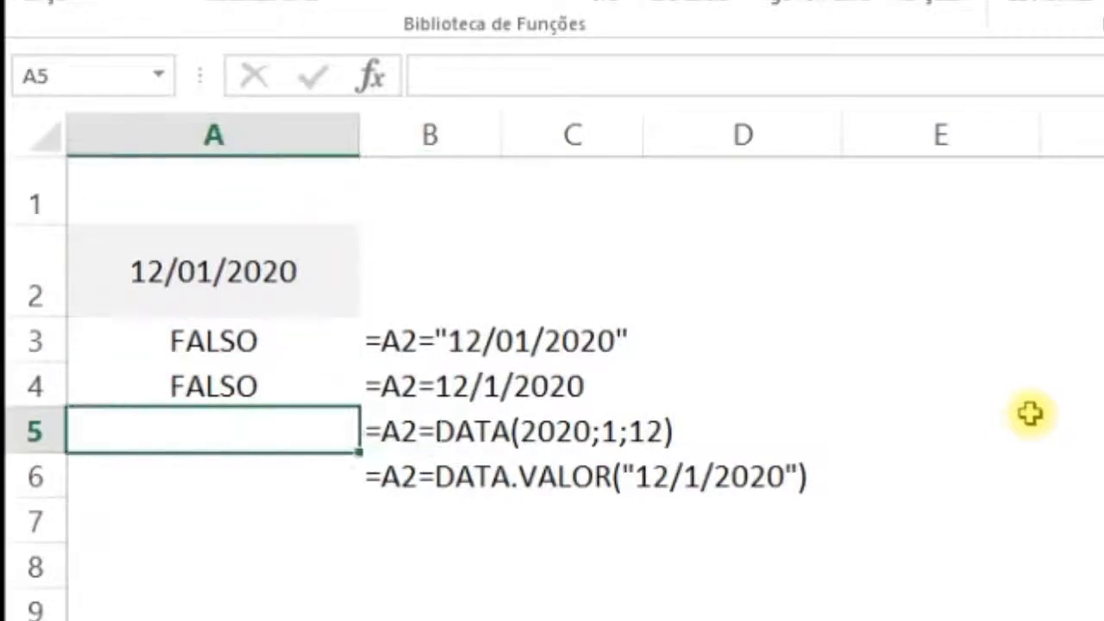
pyautogui.press('Up')
pyautogui.press('Up')
pyautogui.press('Up')
pyautogui.press('Down')
pyautogui.press('Down')
pyautogui.press('Down')
pyautogui.press('Right')
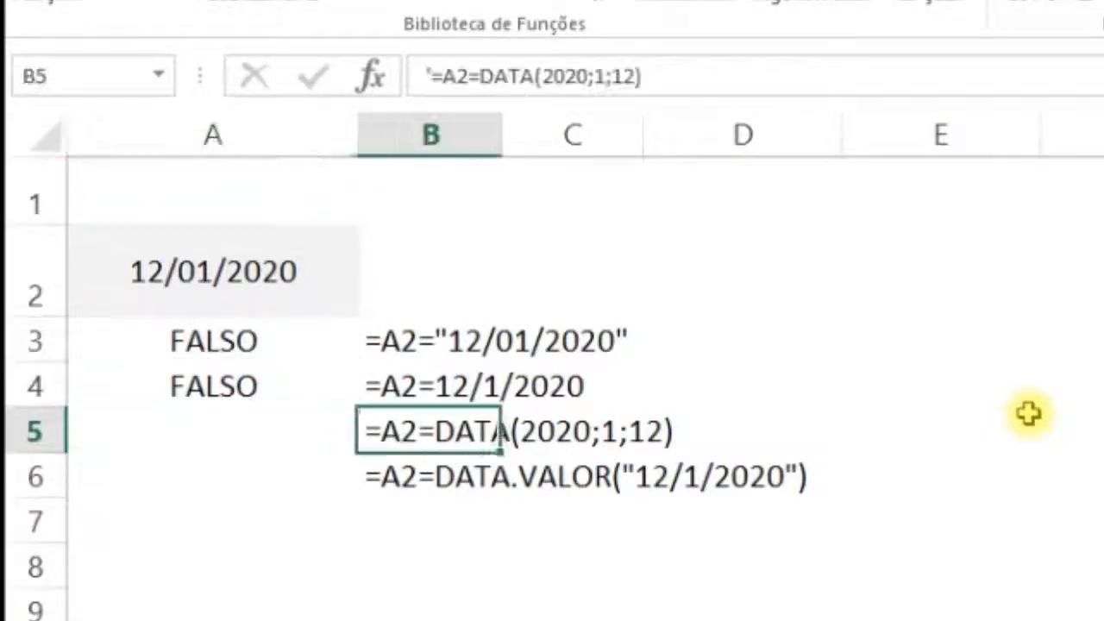
# - Enter =A2=DATA(2020;01;12) in cell A5 to compare the date in A2 with one built by the DATA function
pyautogui.press('Left')
pyautogui.write('=')
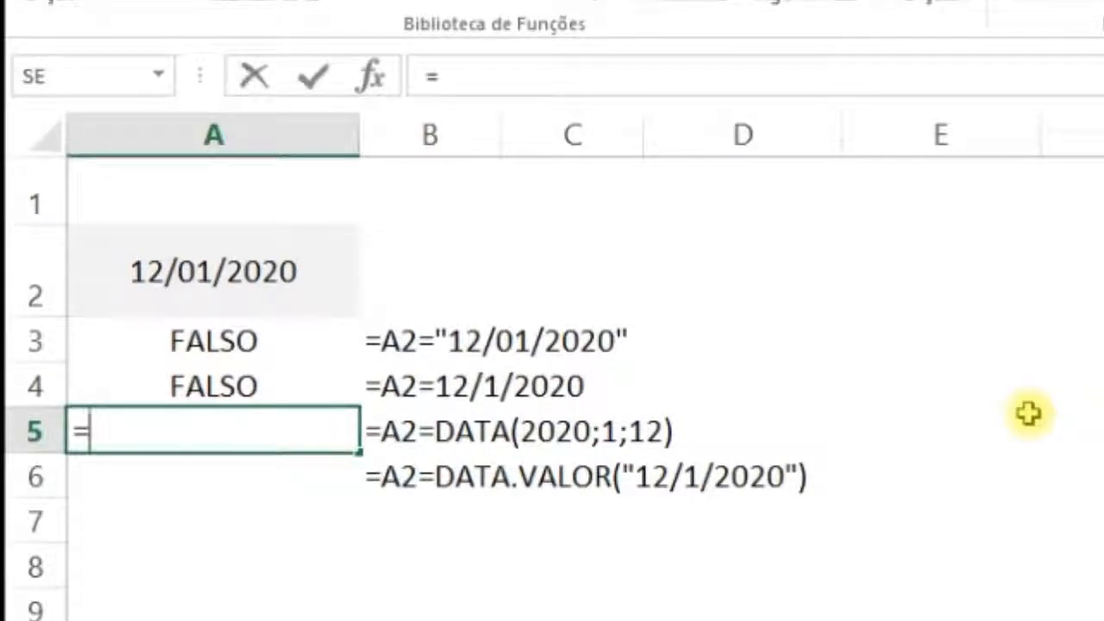
pyautogui.press('Up')
pyautogui.press('Up')
pyautogui.press('Up')
pyautogui.press('Down')
pyautogui.press('Down')
pyautogui.press('Up')
pyautogui.press('Up')
pyautogui.press('Right')
pyautogui.press('Left')
pyautogui.press('Down')
pyautogui.press('Down')
pyautogui.press('Down')
pyautogui.press('Right')
pyautogui.press('Left')
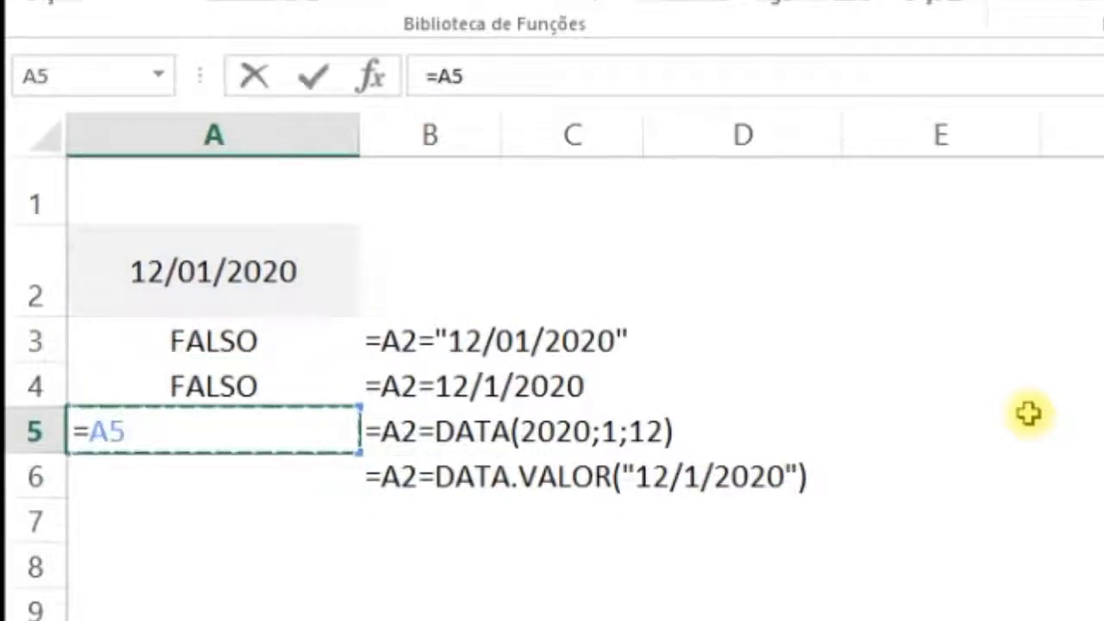
pyautogui.press('Up')
pyautogui.press('Up')
pyautogui.press('Up')
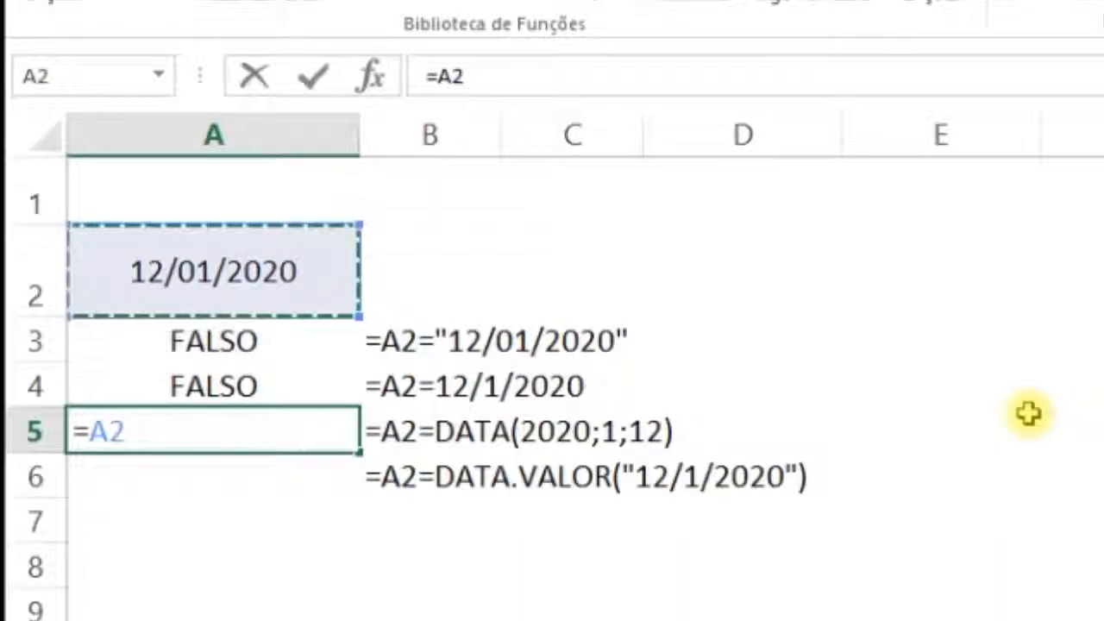
pyautogui.write('=')
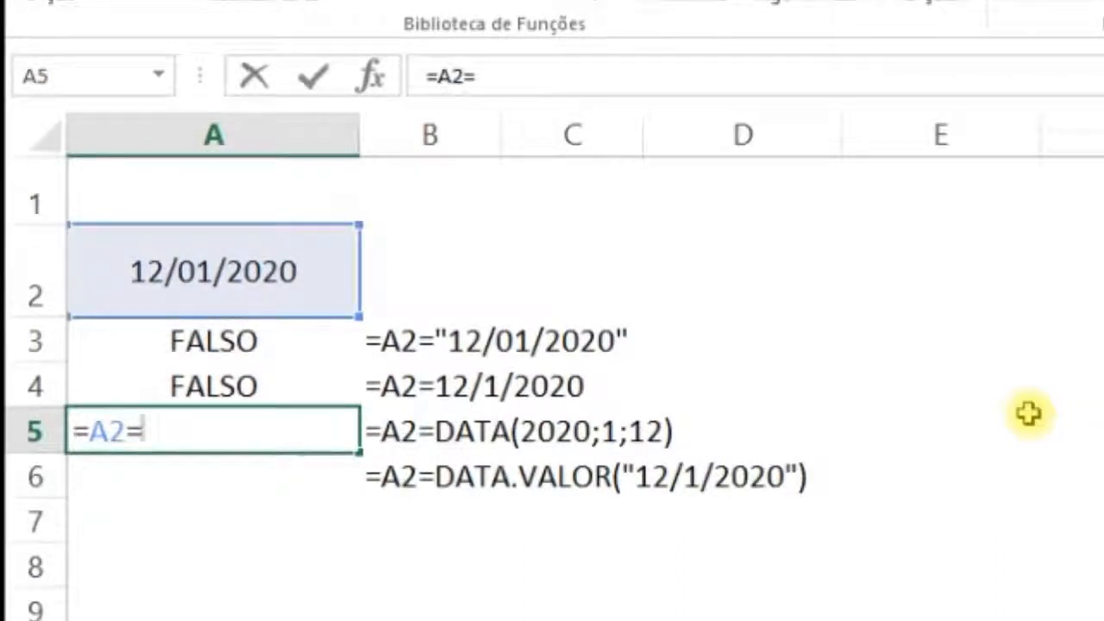
pyautogui.write('data')
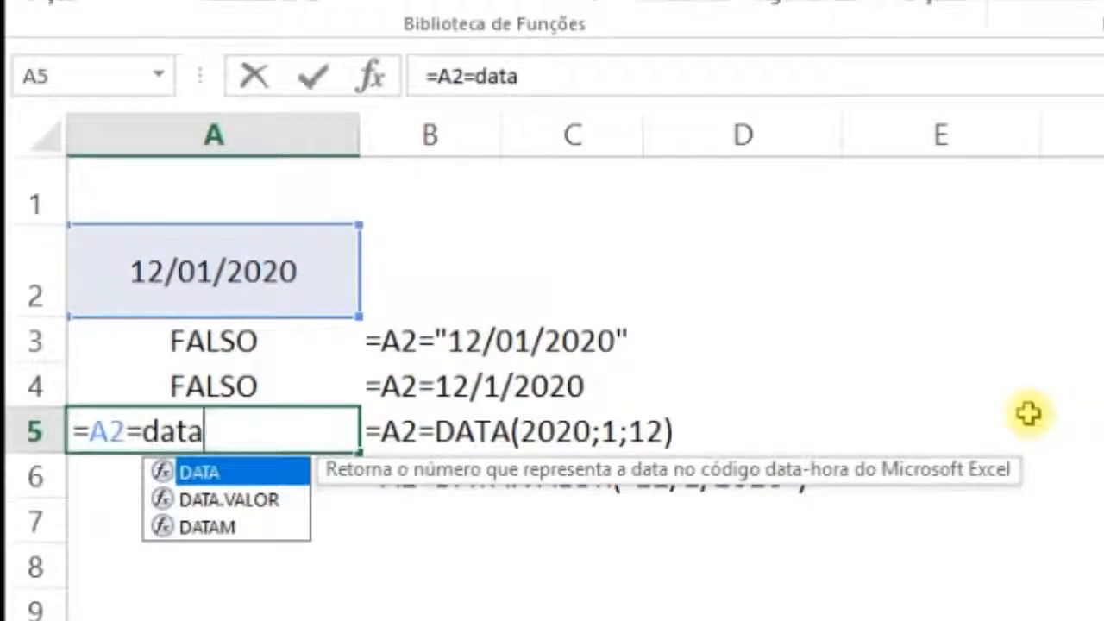
pyautogui.write('(')
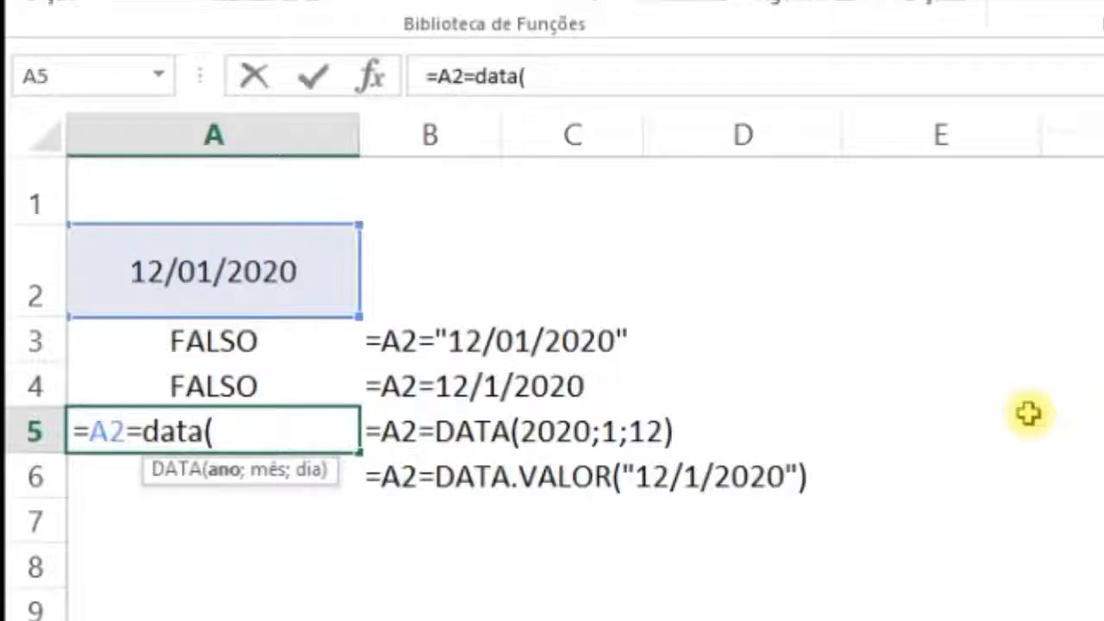
pyautogui.write('2020')
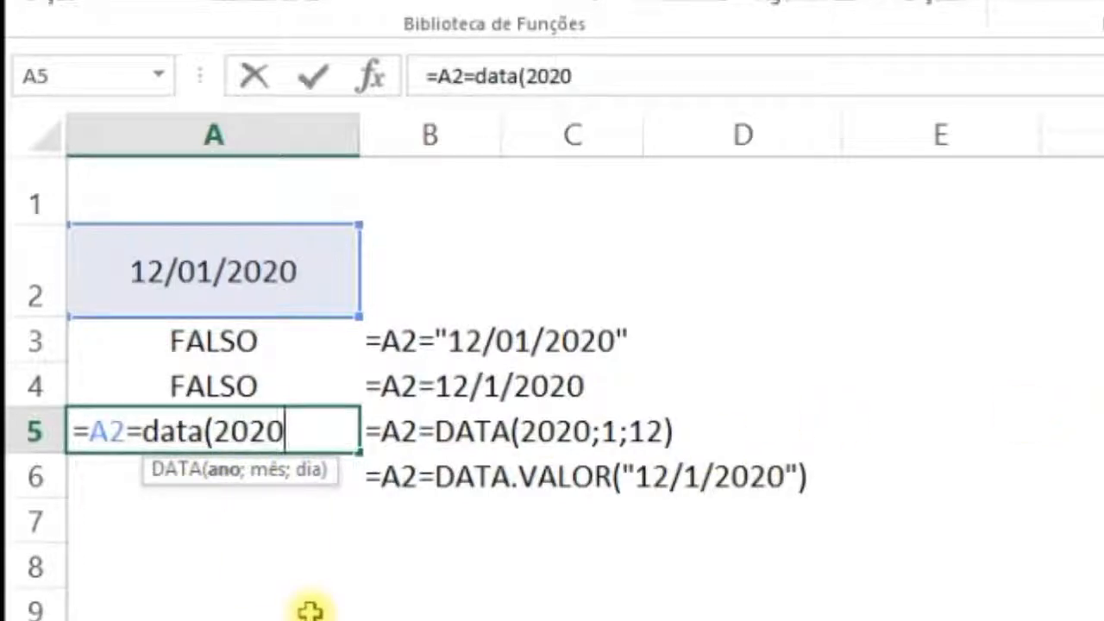
pyautogui.write(';01')
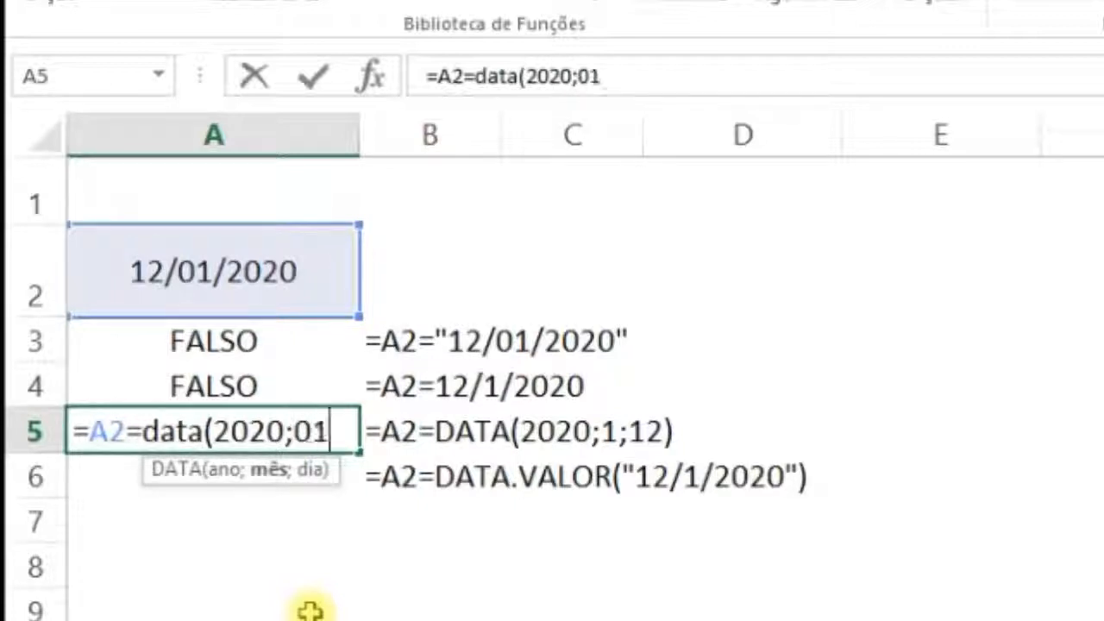
pyautogui.write(';')
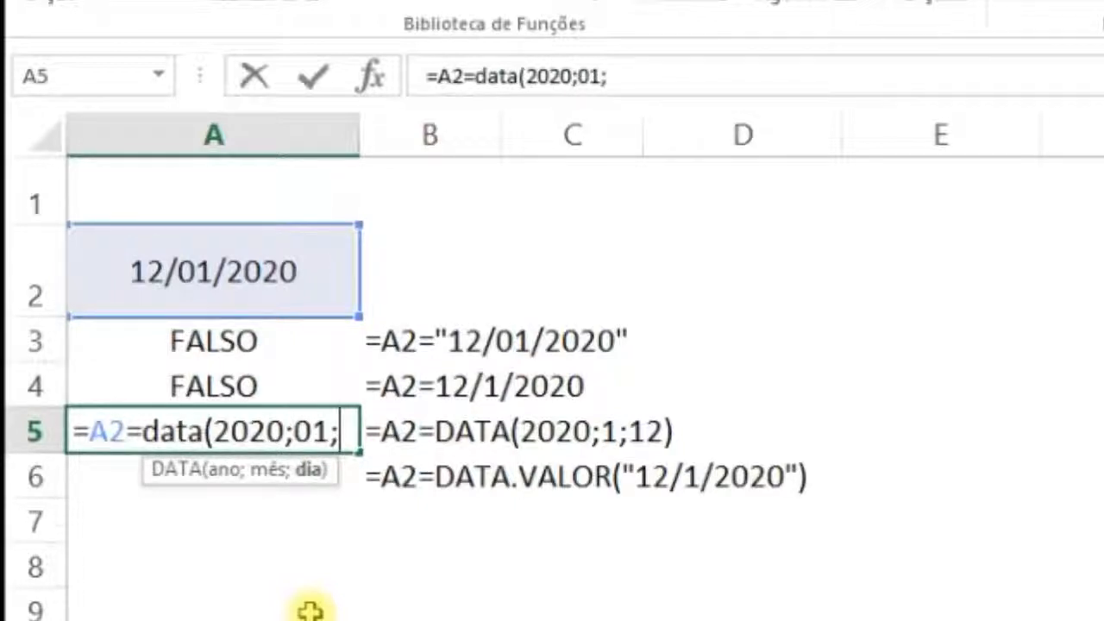
pyautogui.write('12')
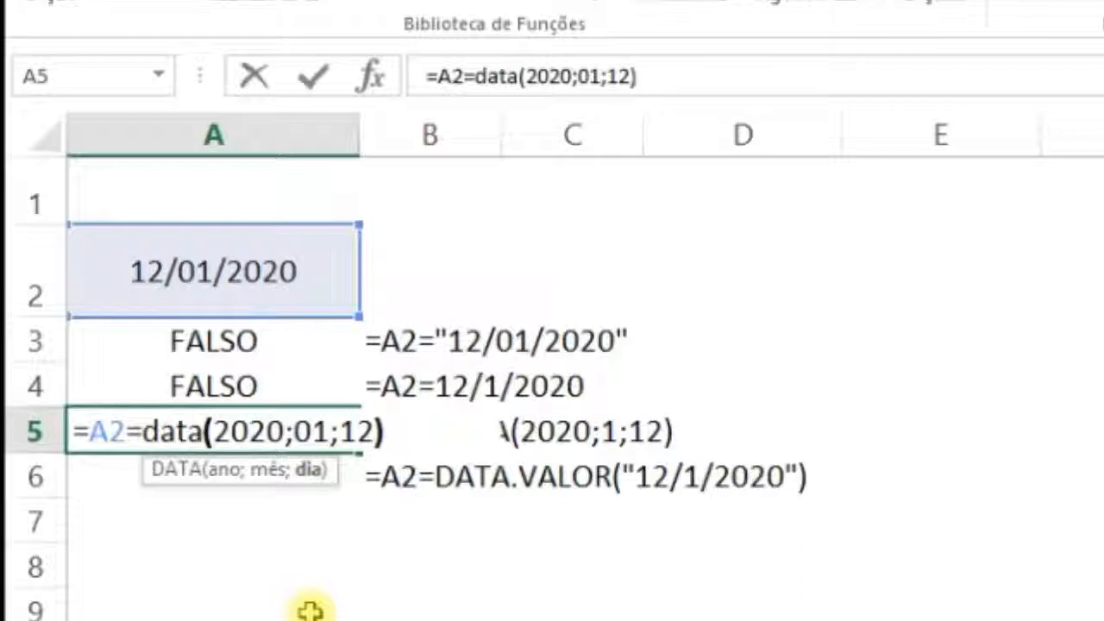
pyautogui.press('Return')
pyautogui.press('Up')
pyautogui.press('Down')
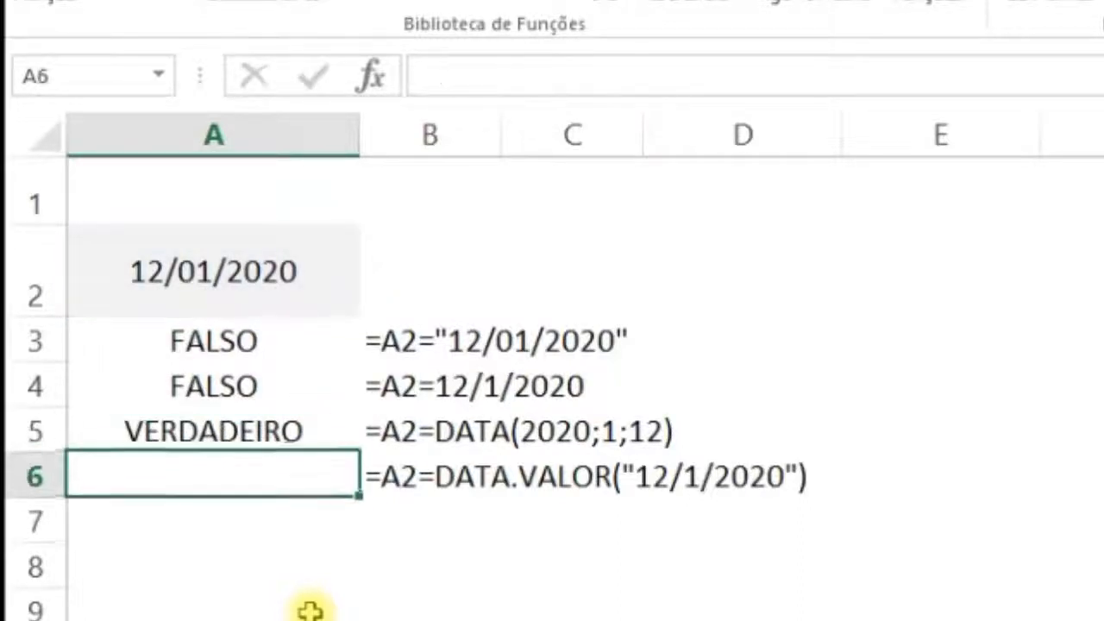
# - Enter =A2=DATA.VALOR("12/01/2020") in cell A6 to compare the date in A2 with a converted text date
pyautogui.write('=')
pyautogui.press('Up')
pyautogui.press('Up')
pyautogui.press('Up')
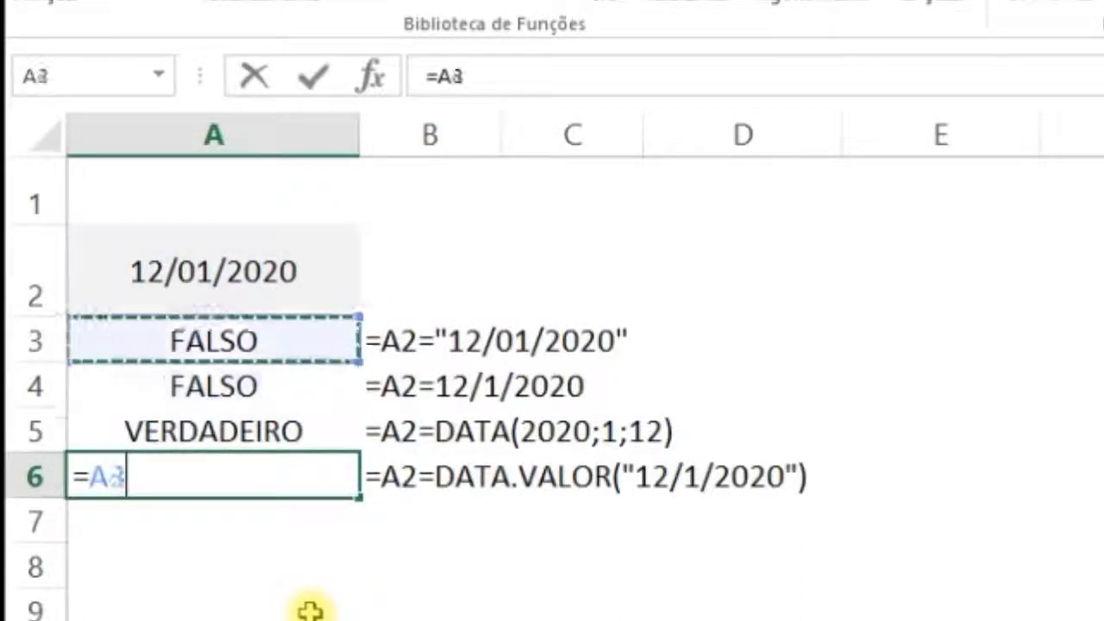
pyautogui.press('Up')
pyautogui.write('=da')
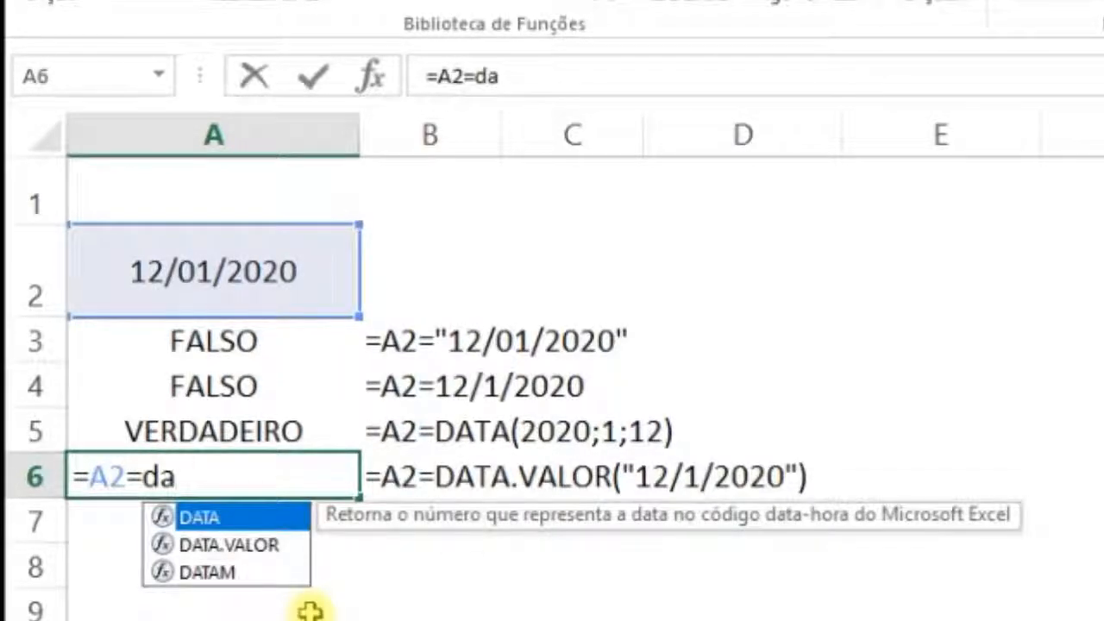
pyautogui.press('Down')
pyautogui.press('Tab')
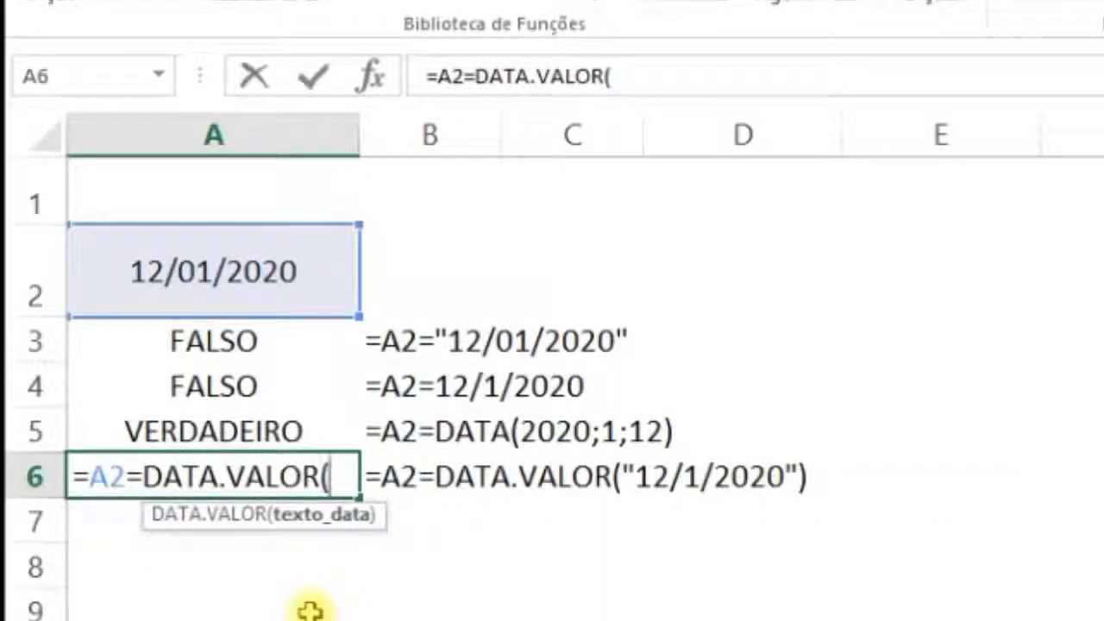
pyautogui.write('"12/01/')
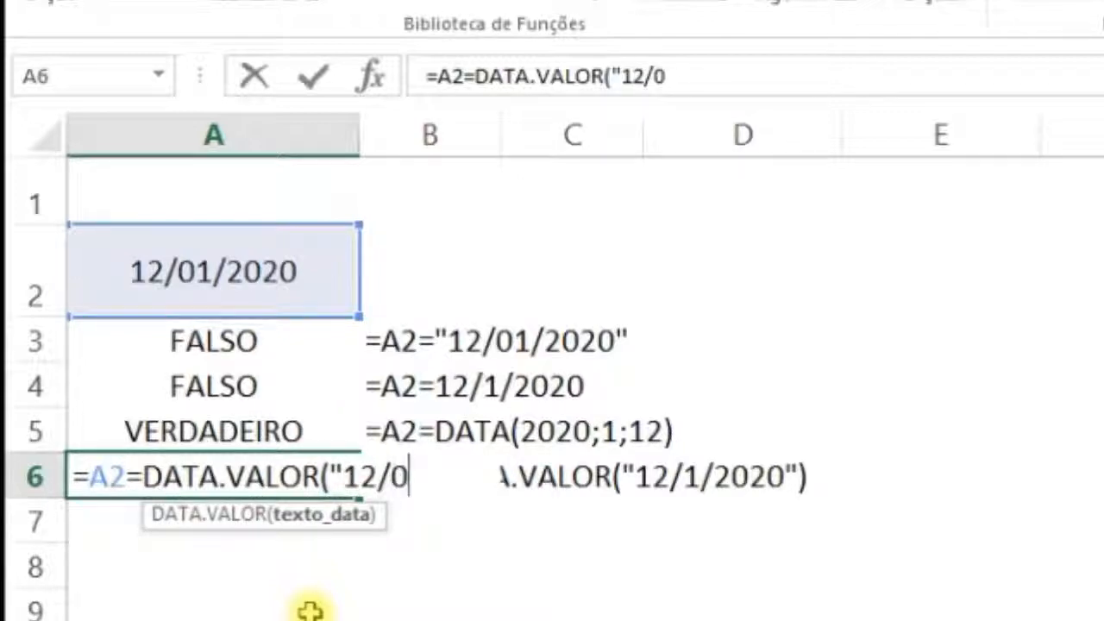
pyautogui.write('020')
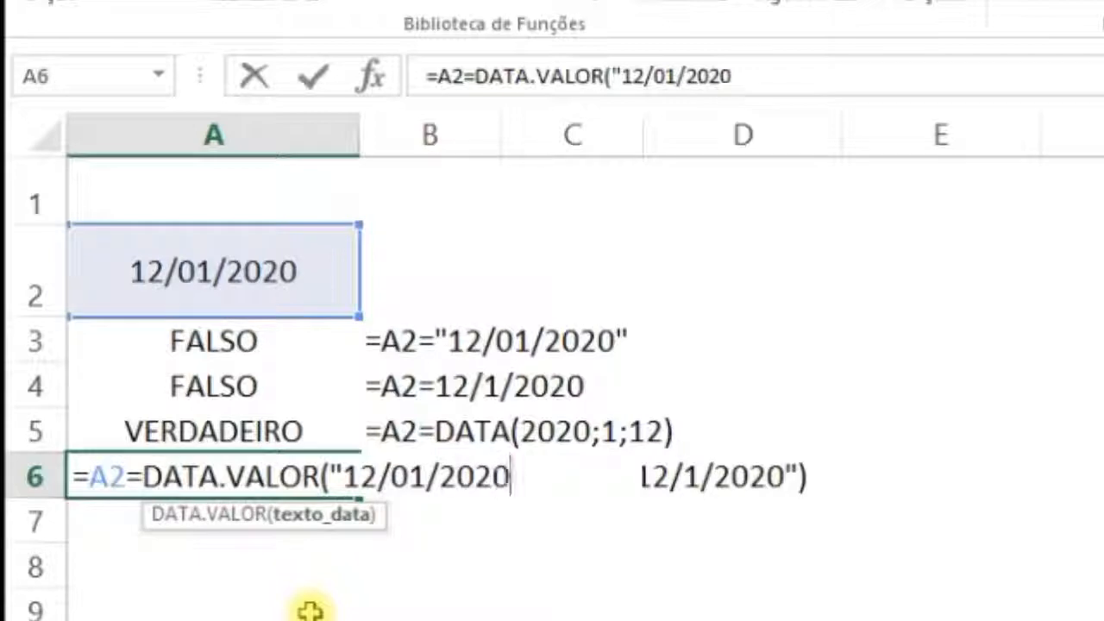
pyautogui.write('")')
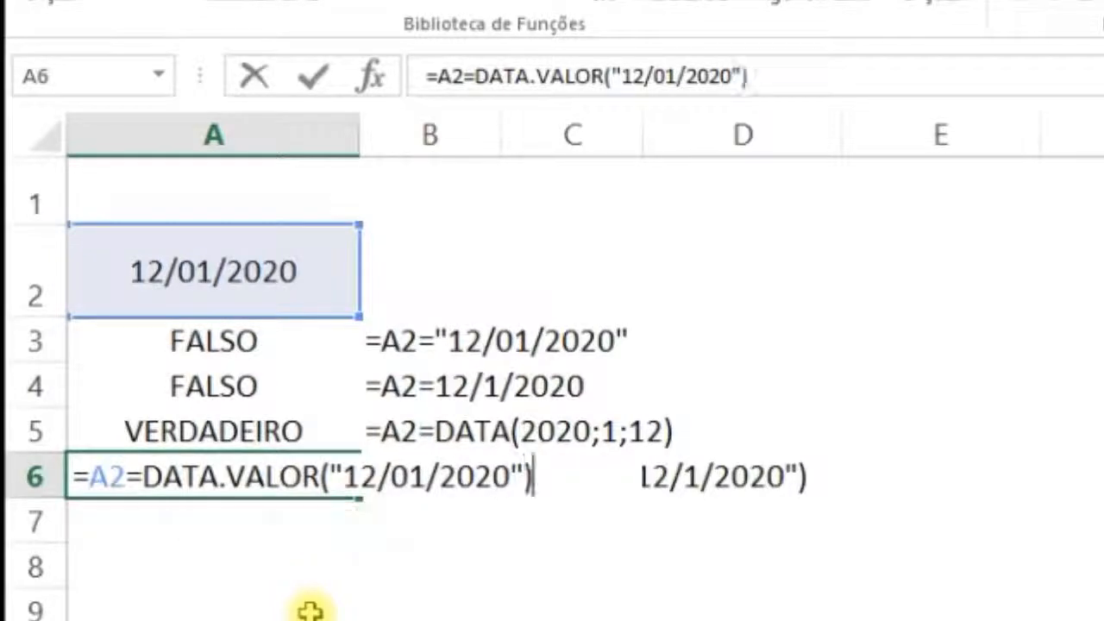
pyautogui.press('Return')
# - Review the comparison results in A3:A6 against the date in cell A2
pyautogui.press('Up')
pyautogui.press('Up')
pyautogui.press('Down')
pyautogui.hotkey('shift', 'Up')
pyautogui.hotkey('shift', 'Up')
pyautogui.hotkey('shift', 'Up')
pyautogui.hotkey('shift', 'Up')
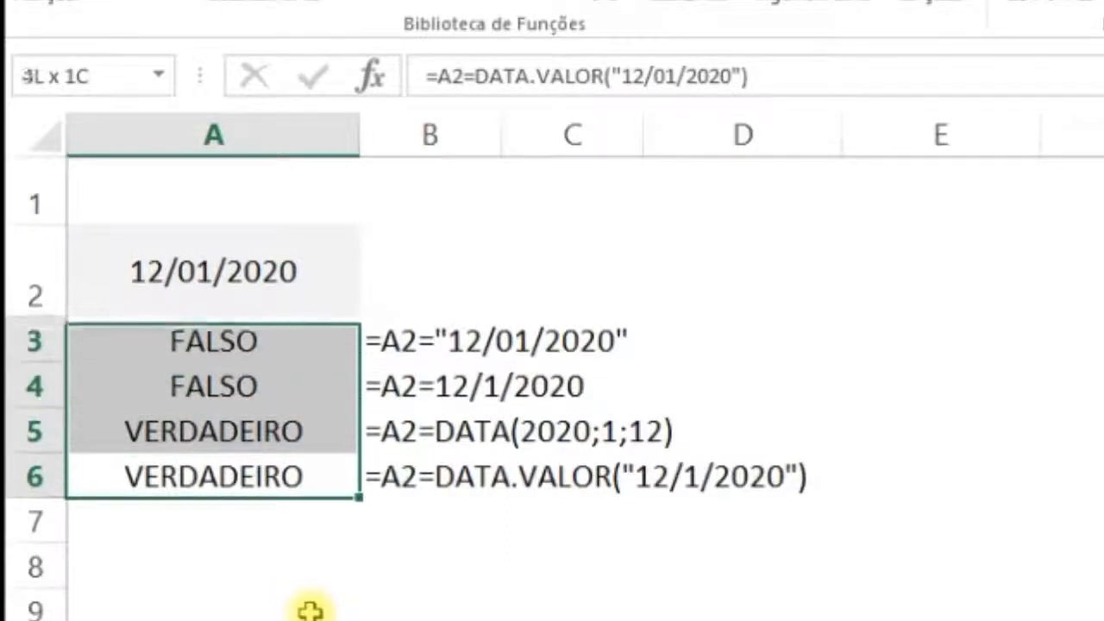
pyautogui.press('Down')
pyautogui.press('Up')
pyautogui.press('Up')
pyautogui.press('Up')
pyautogui.press('Up')
pyautogui.press('Up')
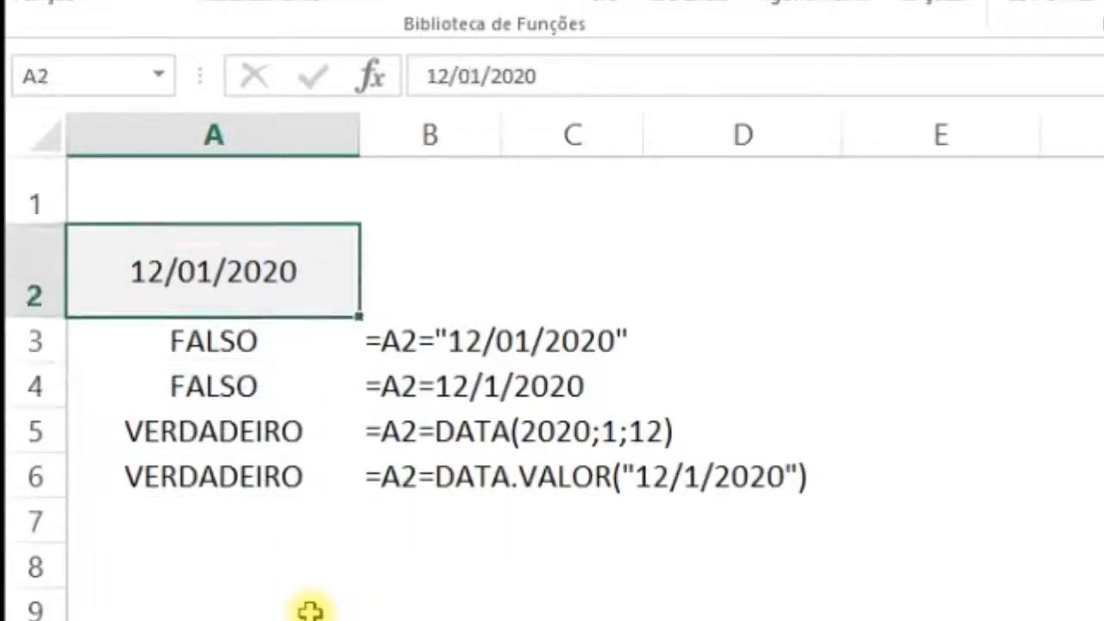
# - Compare the quoted and unquoted date formulas in rows 3 and 4 with the DATA and DATA.VALOR formulas in rows 5 and 6
pyautogui.press('Down')
pyautogui.press('Down')
pyautogui.press('Up')
pyautogui.hotkey('shift', 'Down')
pyautogui.hotkey('shift', 'Right')
pyautogui.hotkey('shift', 'Up')
pyautogui.hotkey('shift', 'Left')
pyautogui.press('Up')
pyautogui.press('Down')
pyautogui.press('Down')
pyautogui.press('Right')
pyautogui.press('Up')
pyautogui.press('Down')
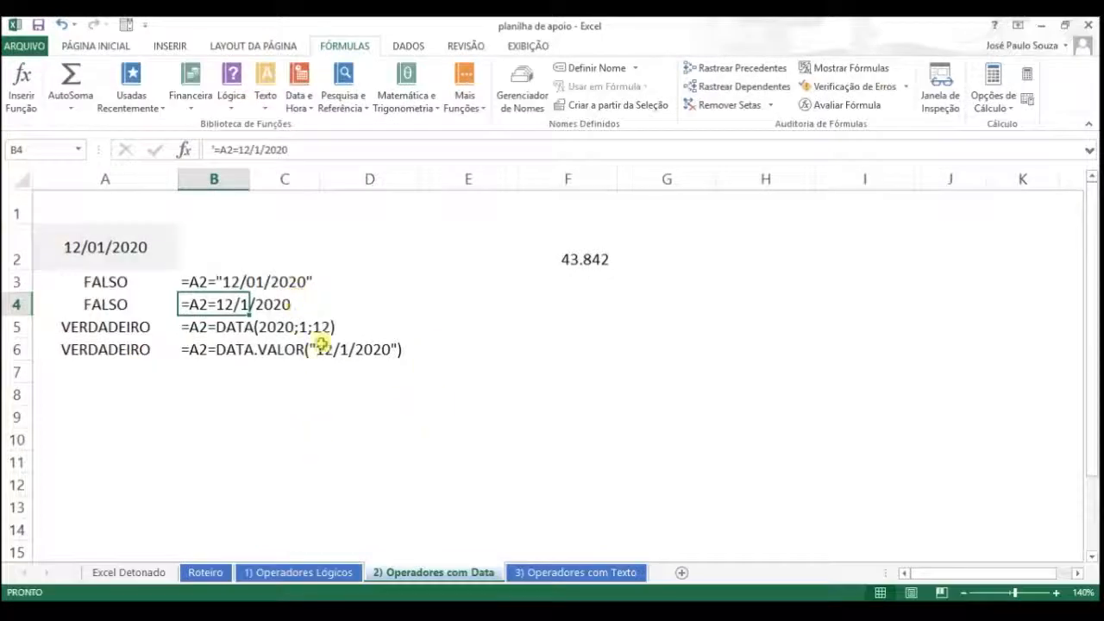
pyautogui.moveTo(117, 327); pyautogui.dragTo(246, 355)
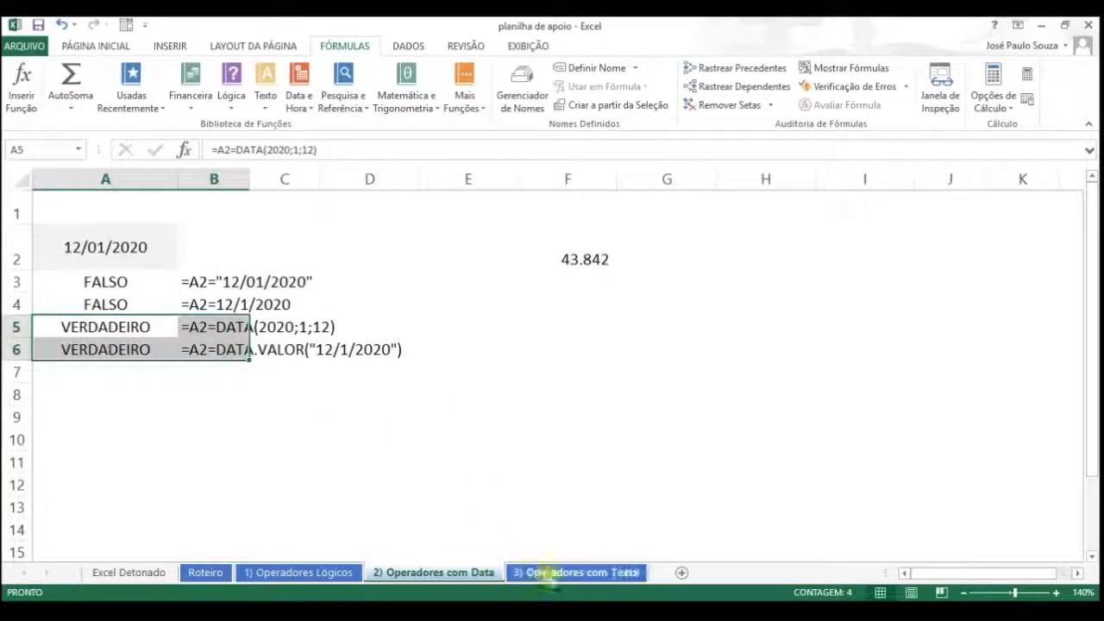
# - Open the "3) Operadores com Texto" sheet and clear the existing results in C3:D9
pyautogui.click(549, 574)
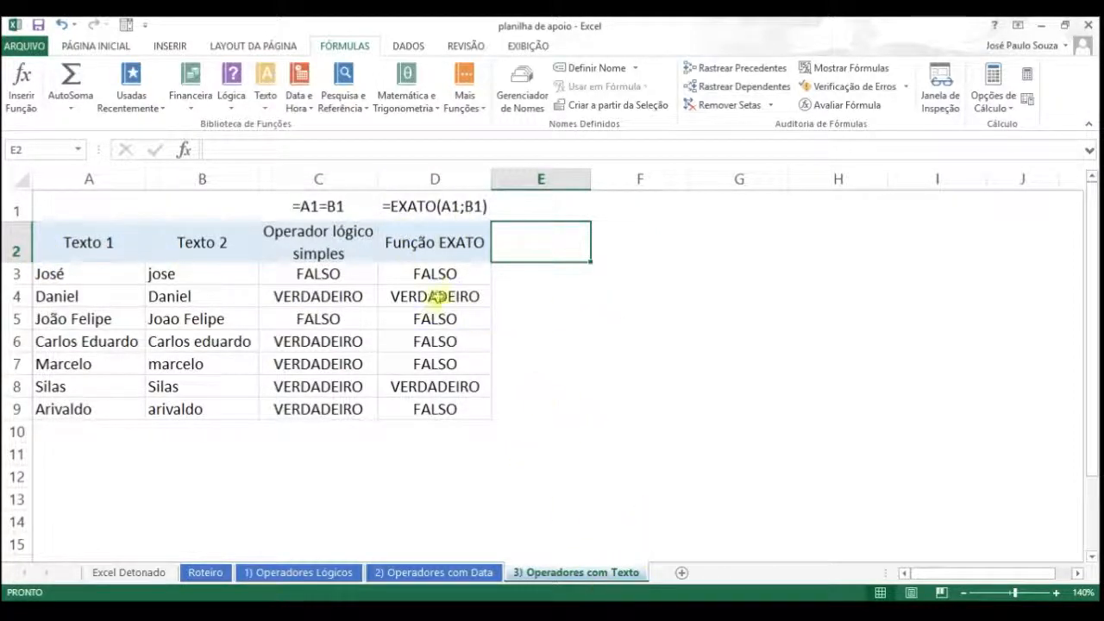
pyautogui.moveTo(316, 275); pyautogui.dragTo(456, 414)
pyautogui.press('Delete')
# - Enter =A3=B3 in cell C3 to compare Texto 1 with Texto 2 using the simple logical operator
pyautogui.press('Down')
pyautogui.write('=')
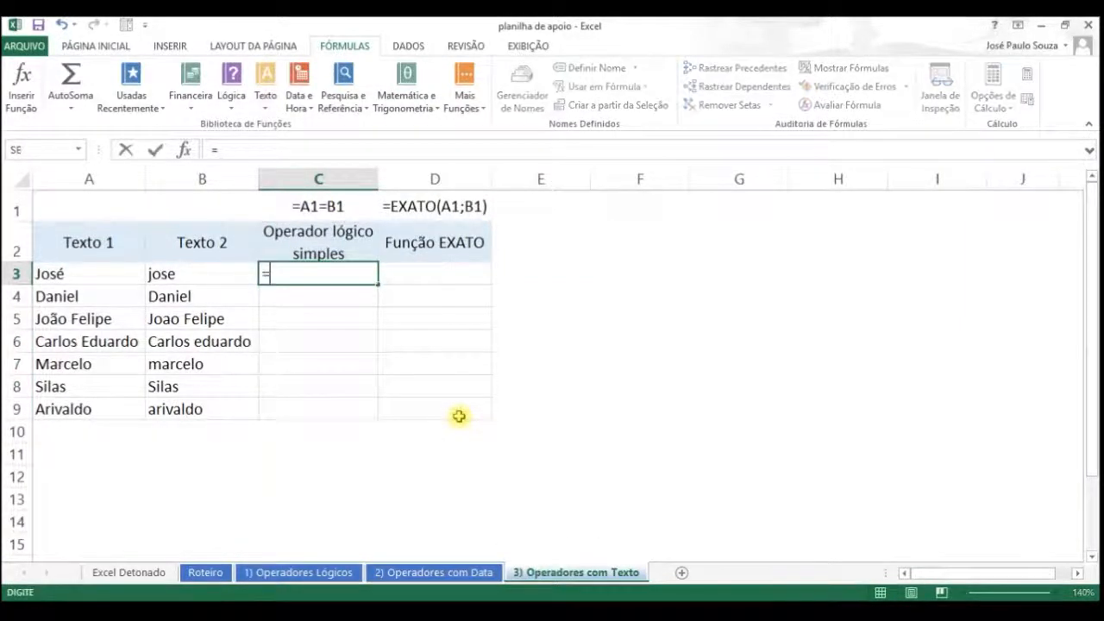
pyautogui.press('Left')
pyautogui.press('Left')
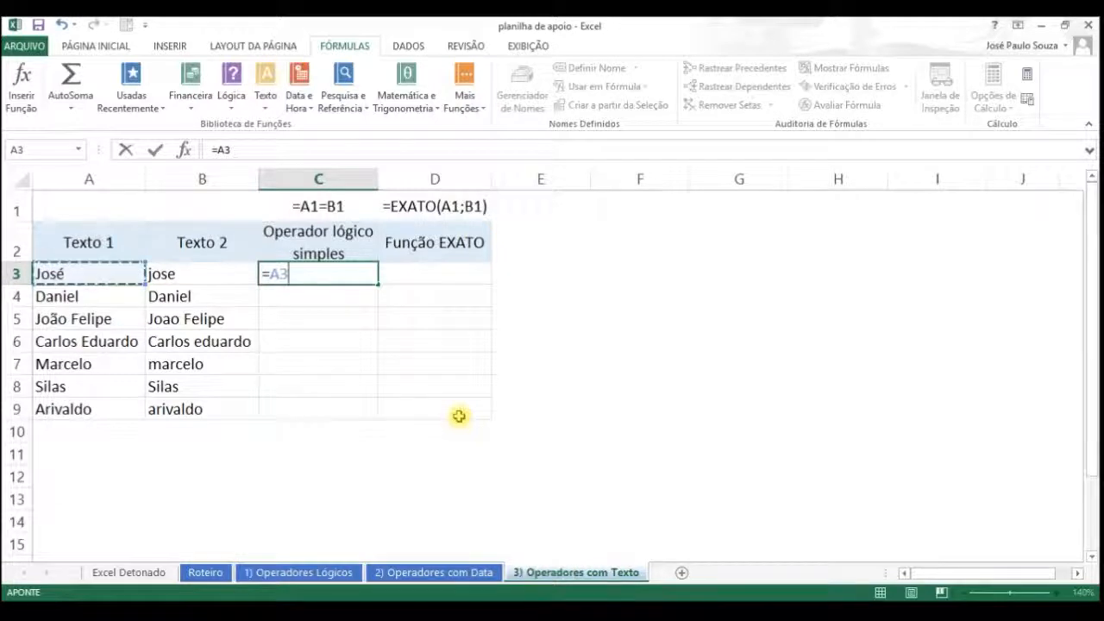
pyautogui.write('=')
pyautogui.press('Left')
pyautogui.press('Left')
pyautogui.press('Right')
pyautogui.press('Return')
# - Copy the comparison formula from C3 down through C9
pyautogui.press('Up')
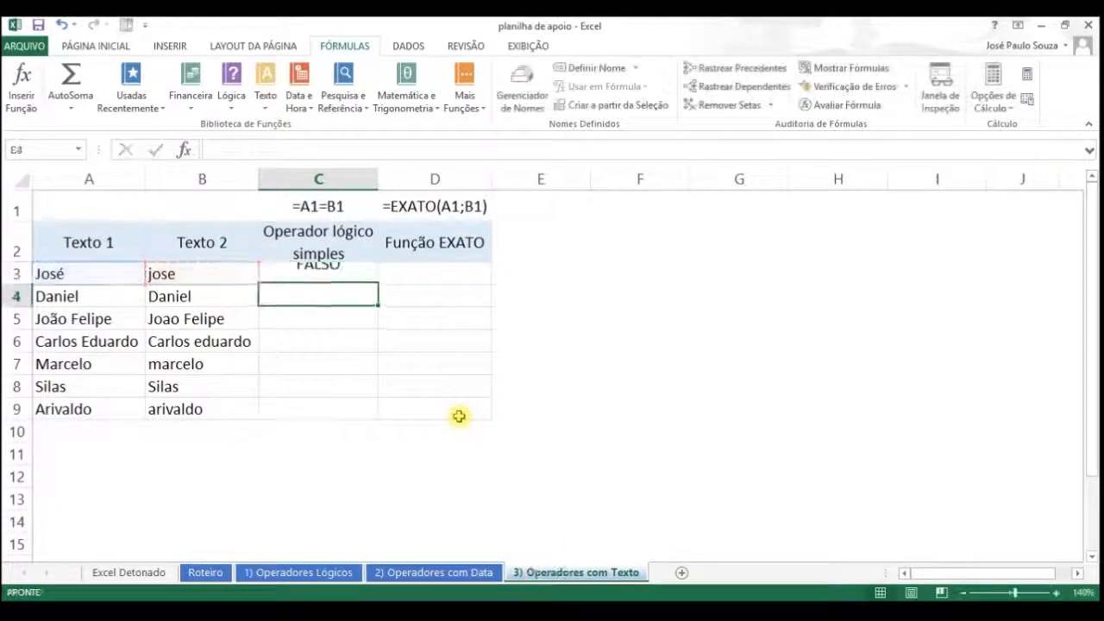
pyautogui.press('Left')
pyautogui.hotkey('ctrl', 'Down')
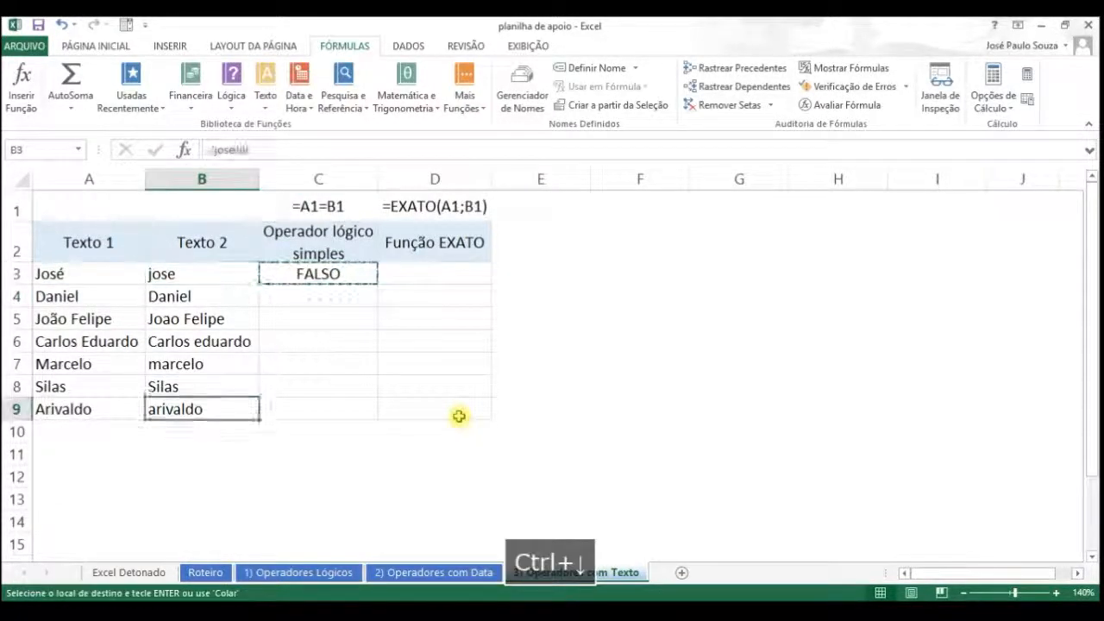
pyautogui.press('Right')
pyautogui.hotkey('ctrl', 'shift', 'Up')
pyautogui.hotkey('ctrl', 'd')
# - Examine the comparison results in rows 3 and 5 against the accented and unaccented texts in columns A and B
pyautogui.press('Up')
pyautogui.press('Up')
pyautogui.press('Up')
pyautogui.press('Up')
pyautogui.press('Up')
pyautogui.press('Up')
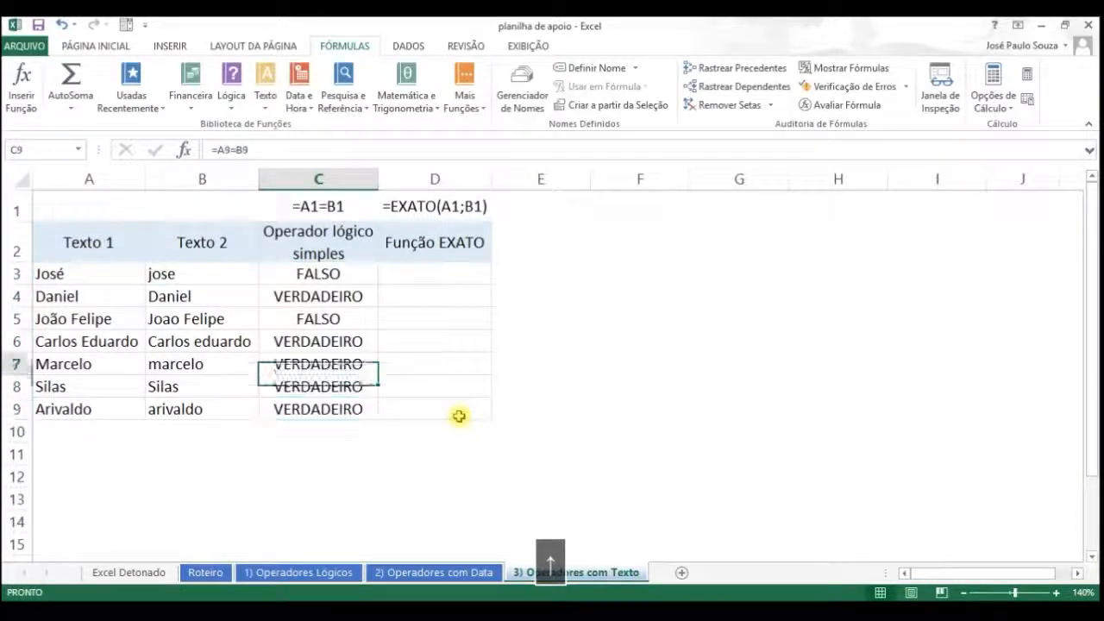
pyautogui.press('Left')
pyautogui.press('Left')
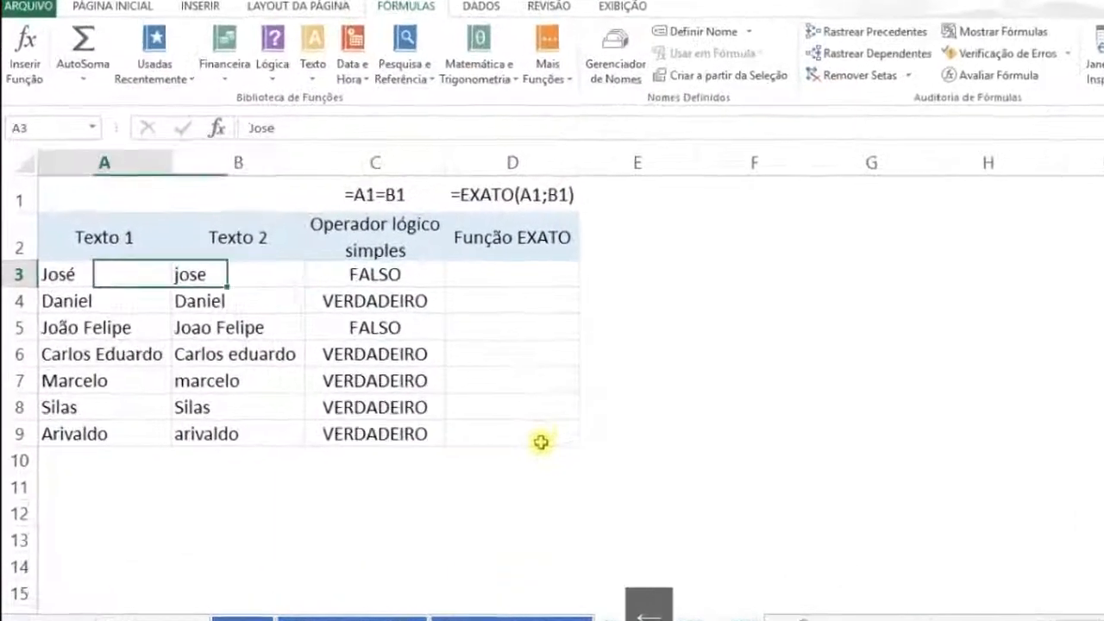
pyautogui.press('Right')
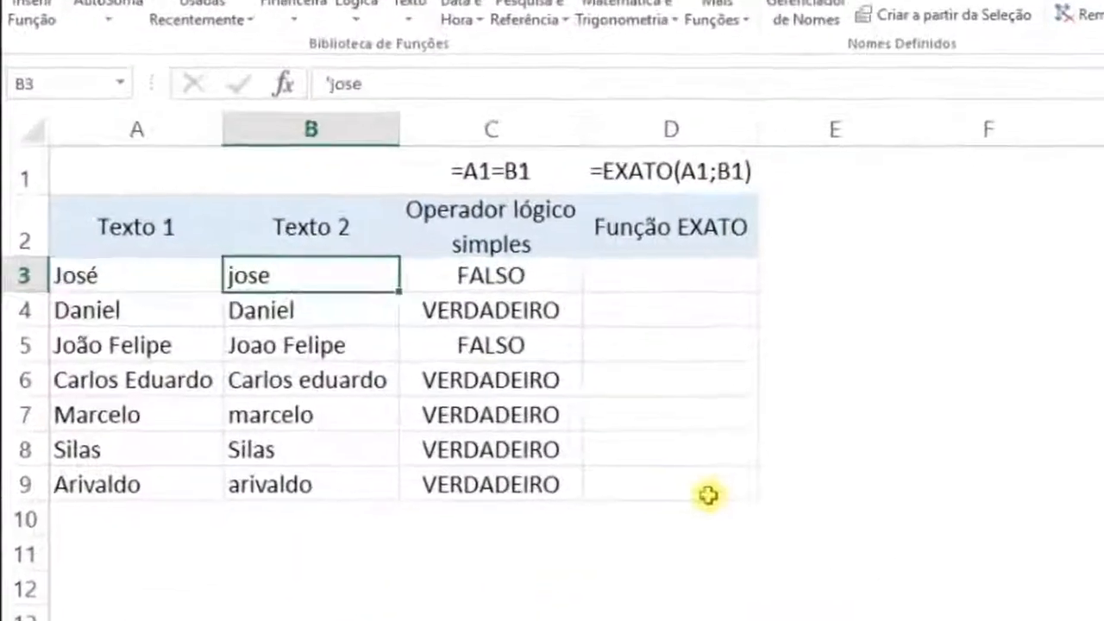
pyautogui.press('Left')
pyautogui.press('Right')
pyautogui.press('Right')
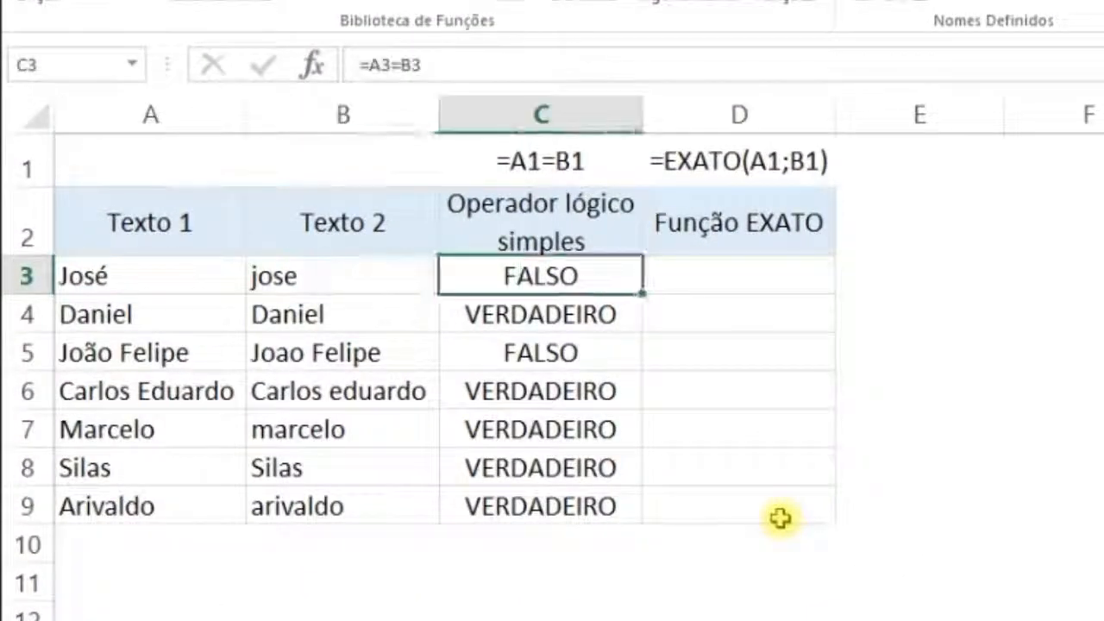
pyautogui.press('Down')
pyautogui.press('Down')
pyautogui.press('Left')
pyautogui.press('Left')
pyautogui.press('Right')
pyautogui.press('Right')
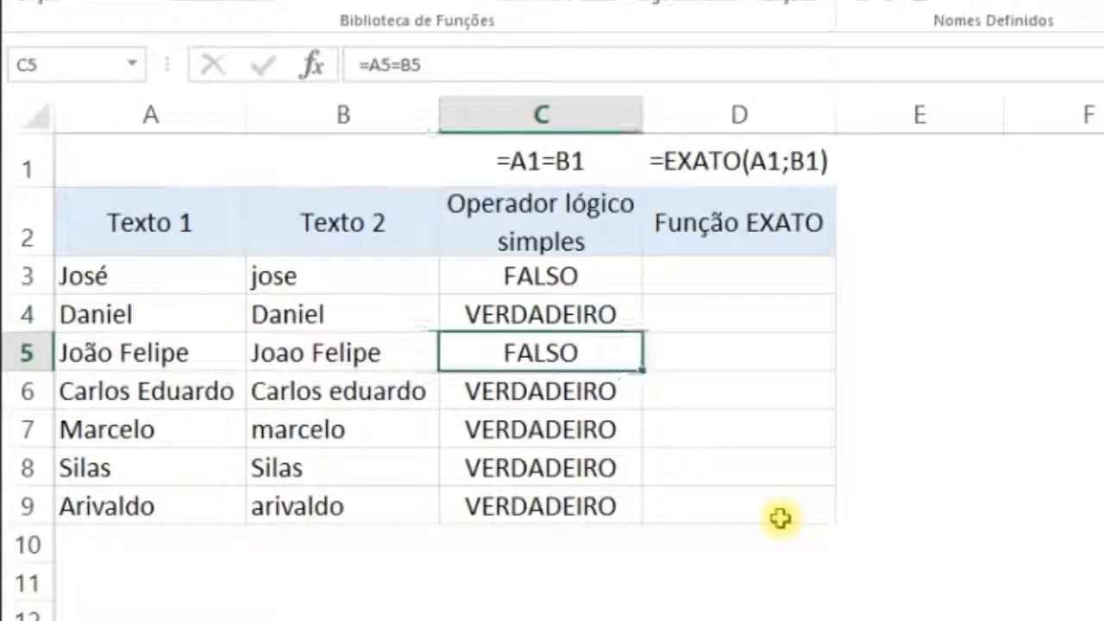
# - Check how the simple operator treats upper and lower case in rows 6 and 7, and review the other results in column C
pyautogui.press('Down')
pyautogui.press('Left')
pyautogui.press('Left')
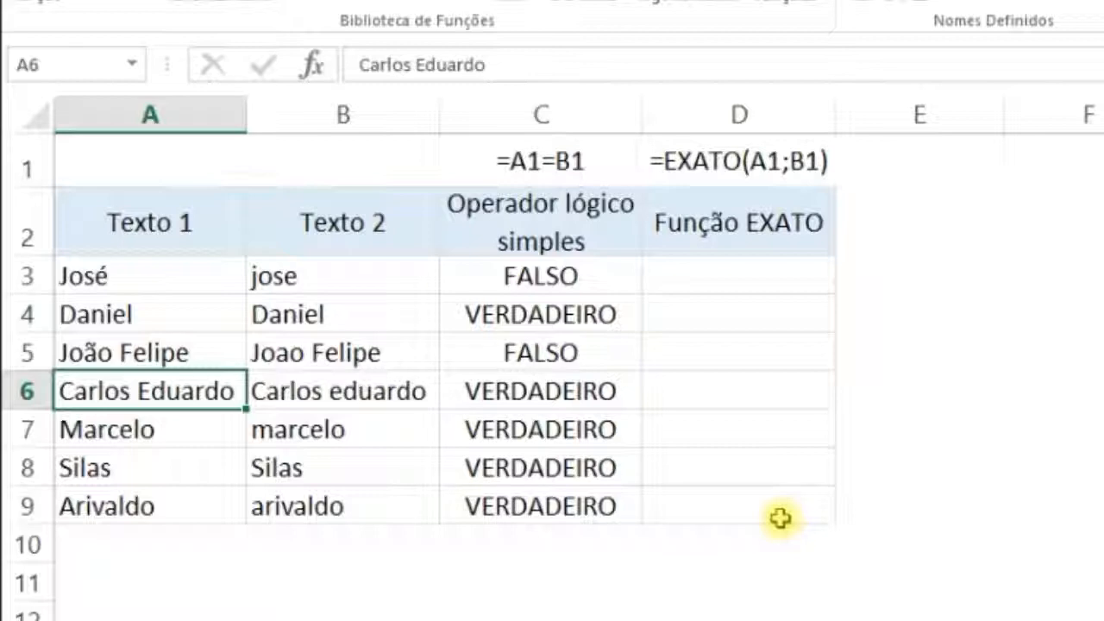
pyautogui.press('Right')
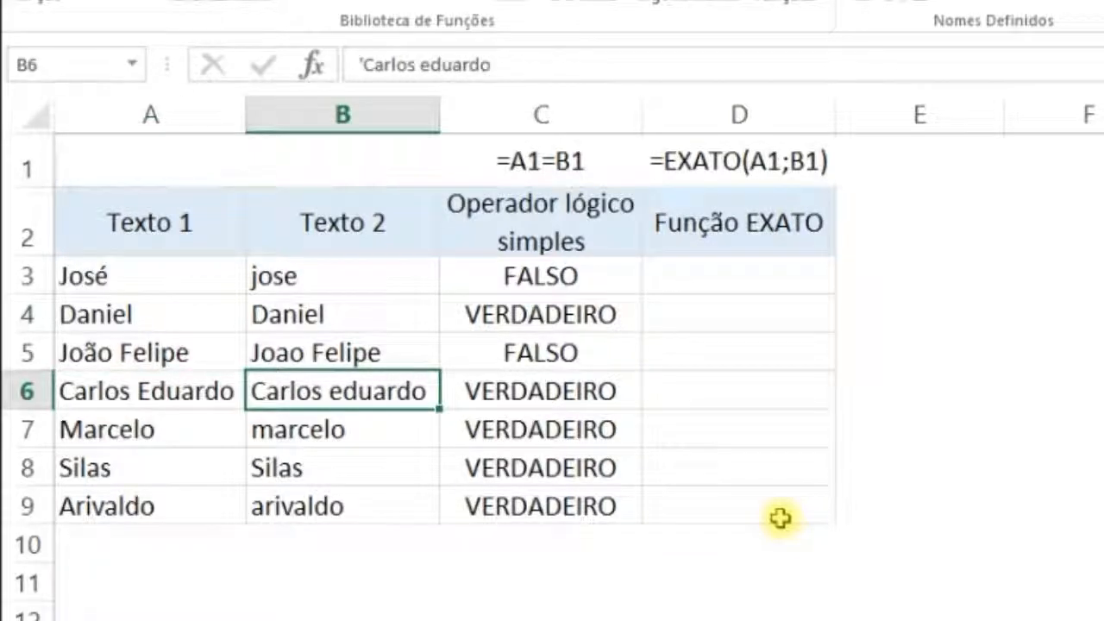
pyautogui.press('Down')
pyautogui.press('Left')
pyautogui.press('Right')
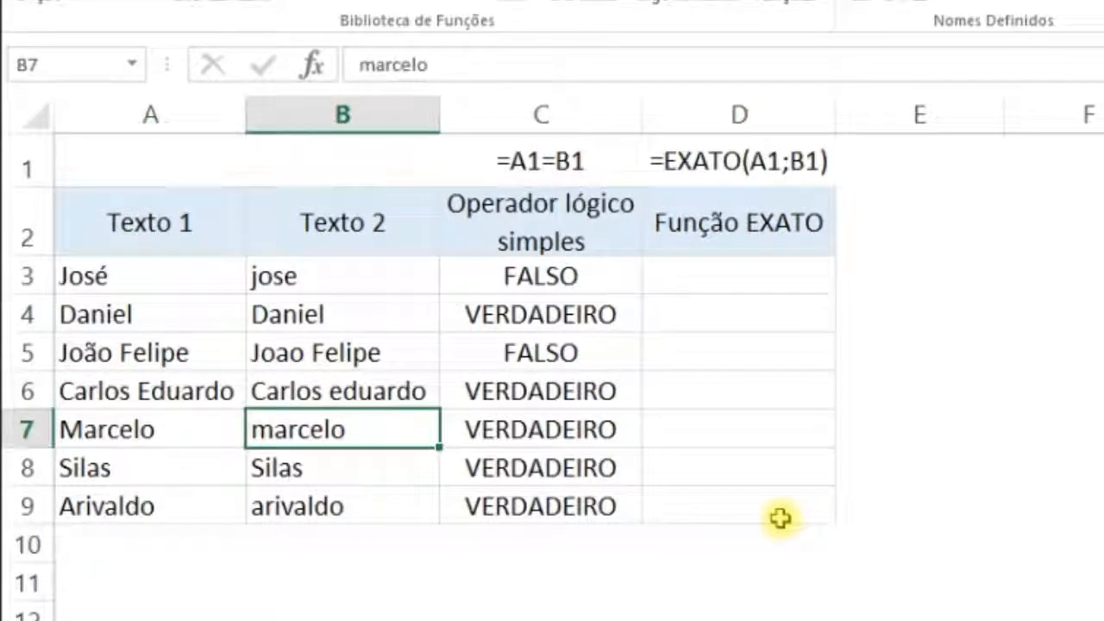
pyautogui.press('Right')
pyautogui.press('Down')
pyautogui.press('Down')
pyautogui.press('Up')
pyautogui.press('Up')
pyautogui.press('Up')
pyautogui.press('Up')
pyautogui.press('Up')
pyautogui.press('Up')
pyautogui.press('Up')
pyautogui.press('Down')
pyautogui.press('Down')
pyautogui.press('Down')
pyautogui.press('Up')
pyautogui.press('Up')
pyautogui.press('Down')
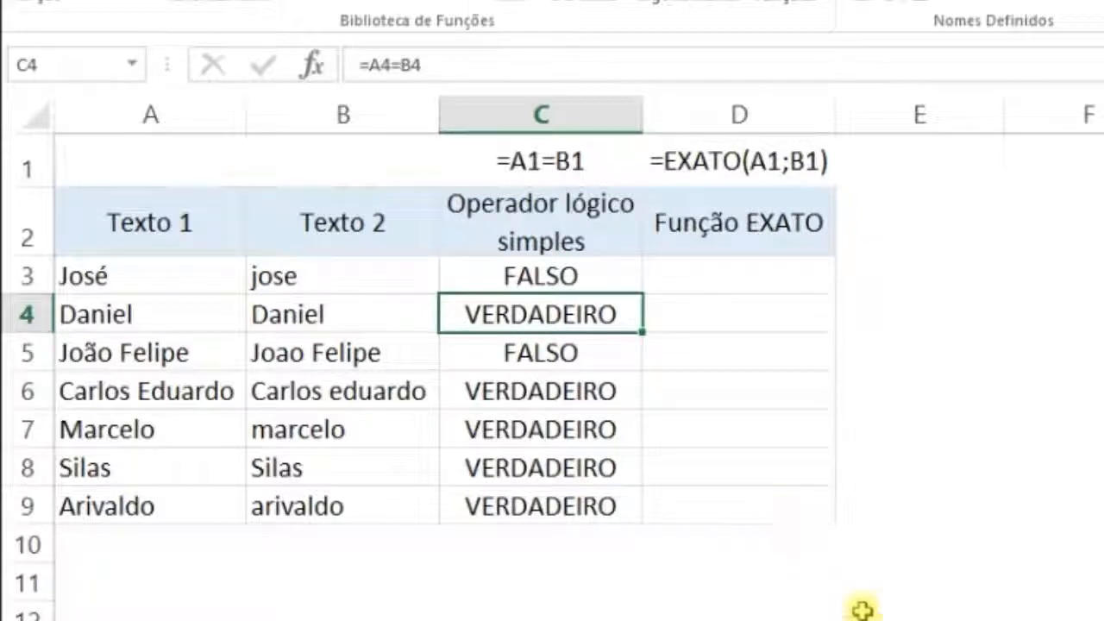
# - Compare the capitalised and lowercase texts in A7 and B7 with the result in C7
pyautogui.press('Left')
pyautogui.press('Down')
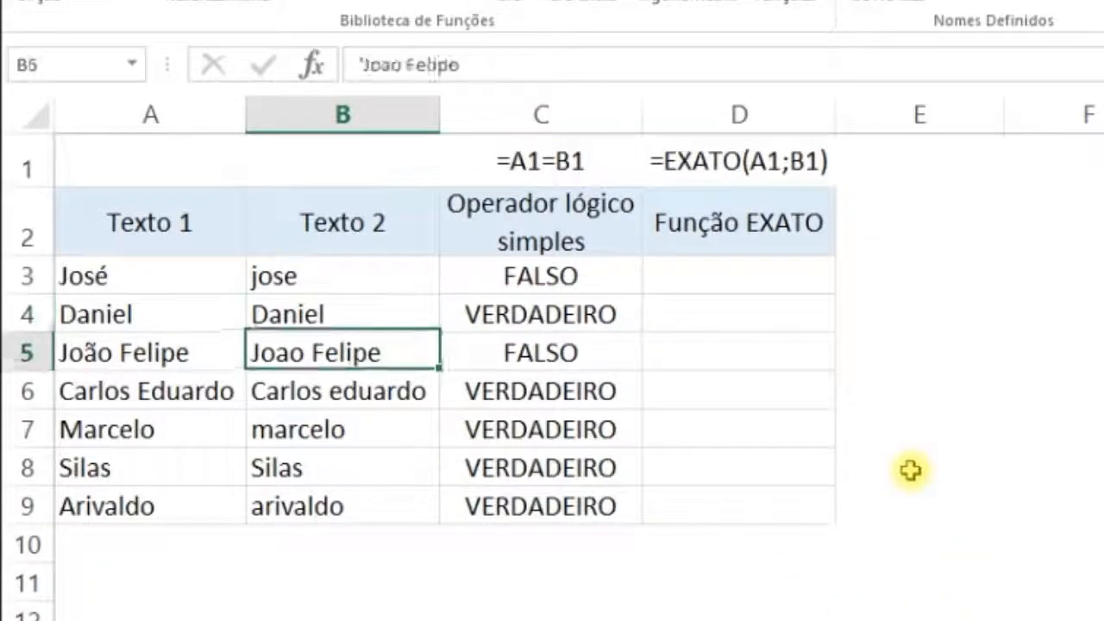
pyautogui.press('Down')
pyautogui.press('Down')
pyautogui.press('Right')
pyautogui.press('Left')
pyautogui.press('Left')
pyautogui.press('Right')
pyautogui.press('Right')
pyautogui.press('Left')
pyautogui.press('Left')
pyautogui.press('Right')
pyautogui.press('Left')
pyautogui.press('Right')
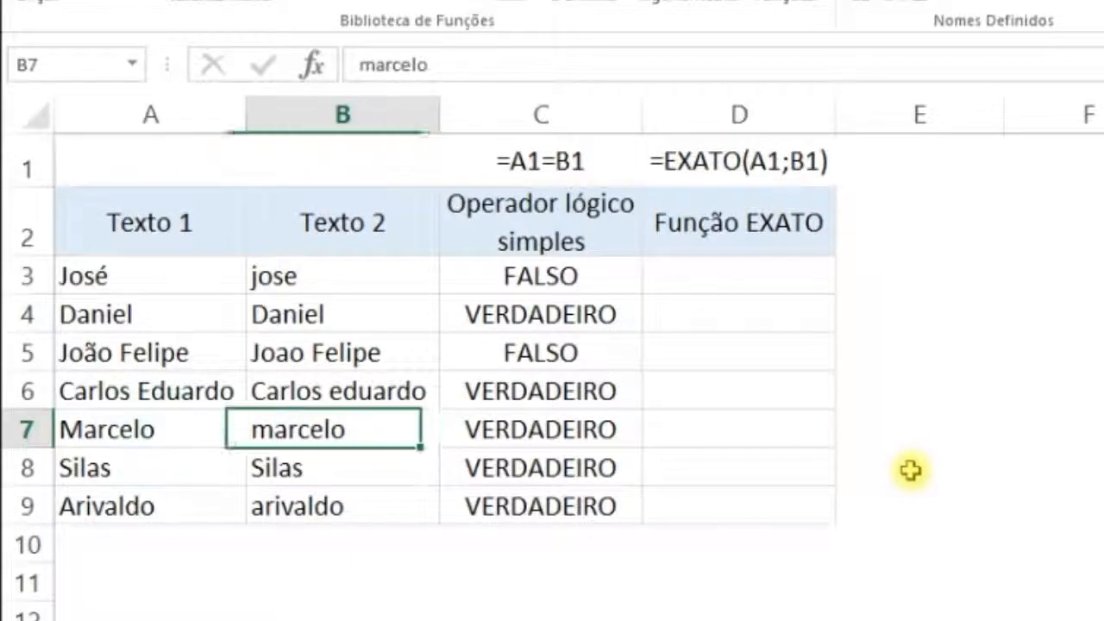
pyautogui.press('Right')
pyautogui.press('Right')
pyautogui.press('Left')
pyautogui.press('Right')
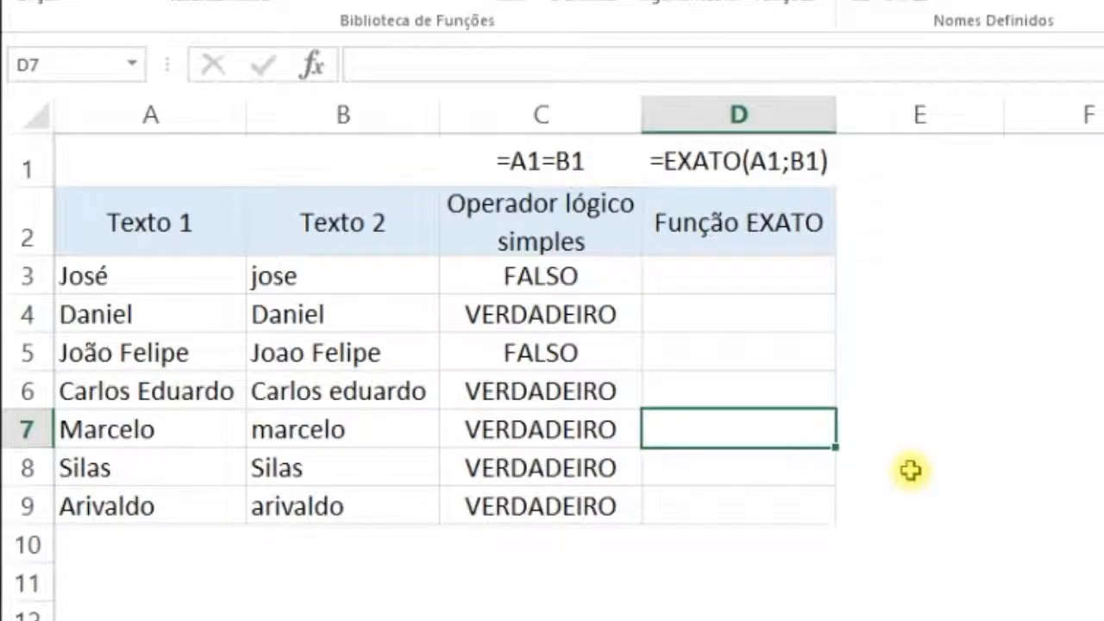
# - Examine the Função EXATO heading and the example formula above it in column D
pyautogui.hotkey('ctrl', 'Up')
pyautogui.press('Down')
pyautogui.press('Up')
pyautogui.press('Up')
pyautogui.press('Down')
pyautogui.press('Down')
pyautogui.press('Up')
pyautogui.press('Up')
pyautogui.press('Down')
pyautogui.press('Down')
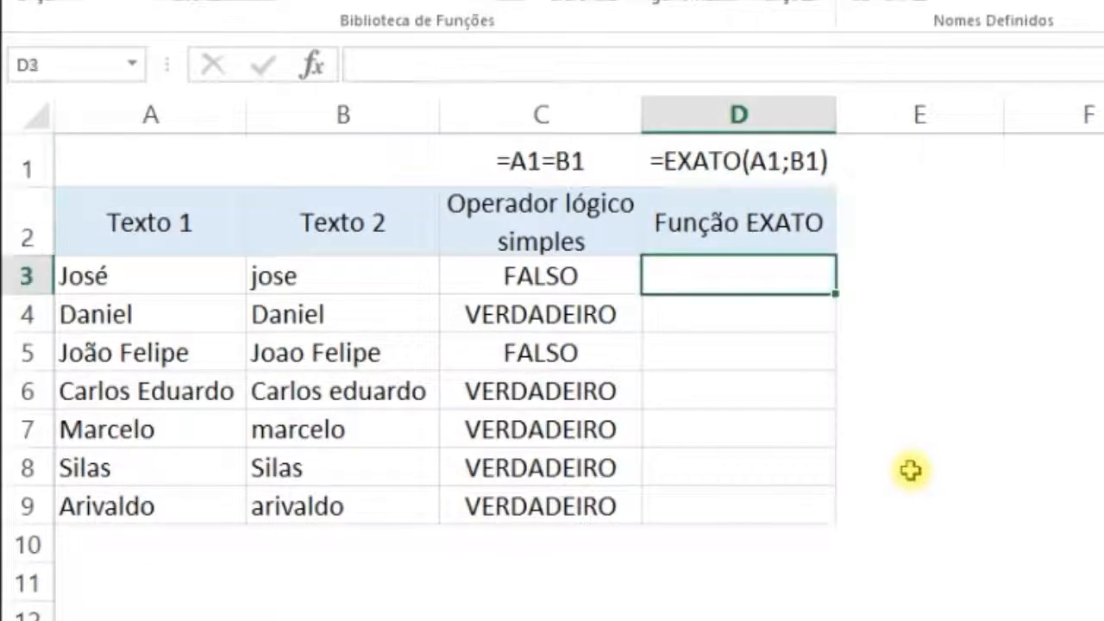
# - Enter the formula =EXATO(A3;B3) in D3 to compare the two texts of row 3 exactly
pyautogui.write('=E')
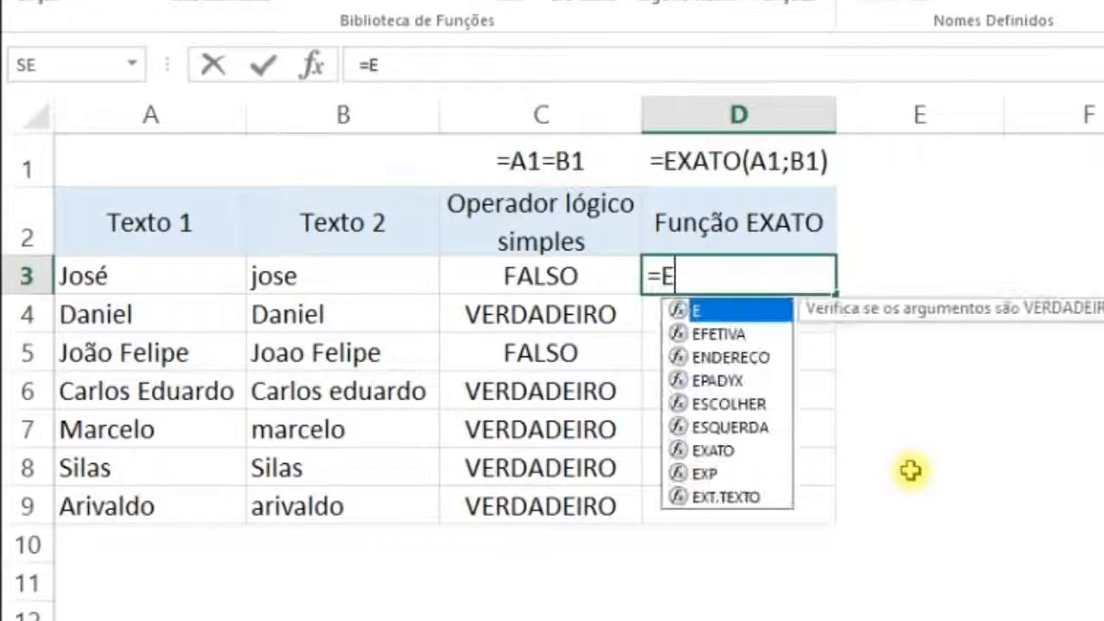
pyautogui.write('xat')
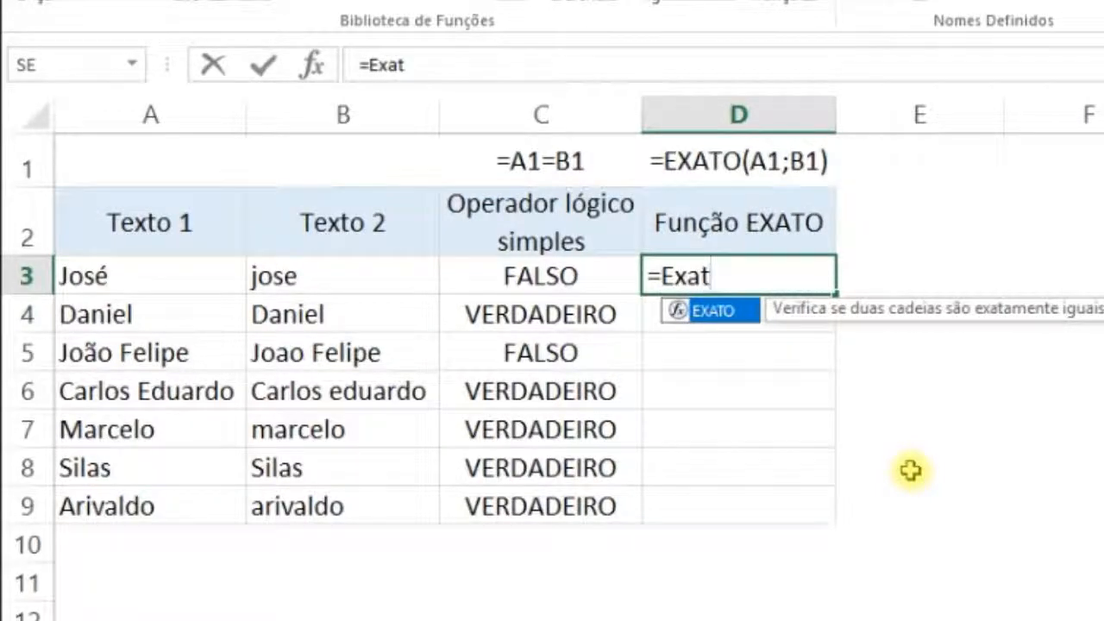
pyautogui.press('Tab')
pyautogui.press('Left')
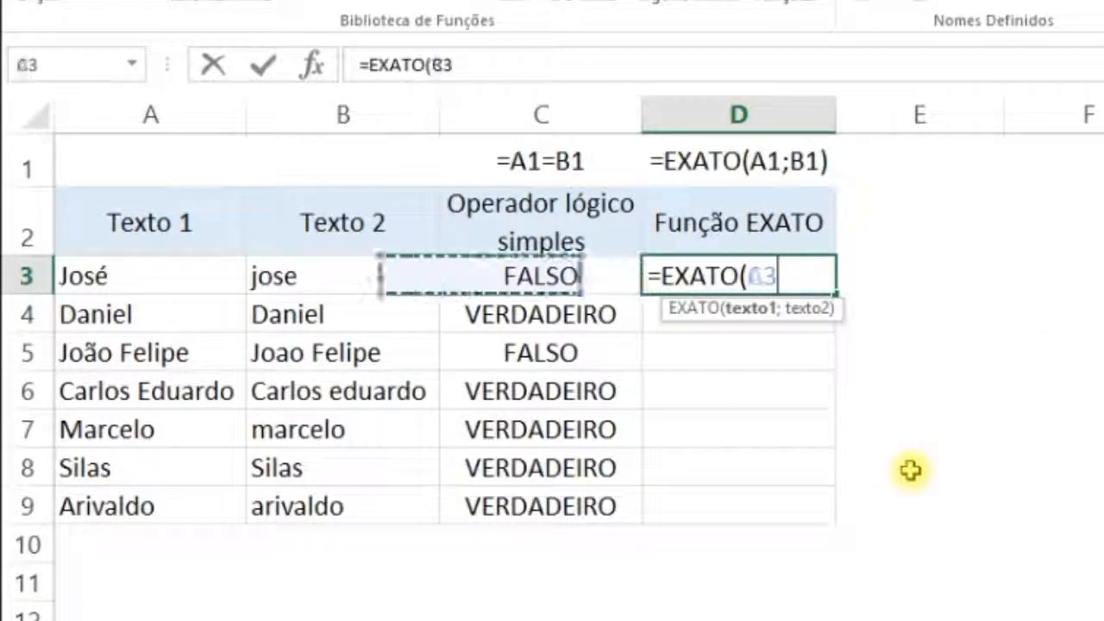
pyautogui.press('Left')
pyautogui.press('Left')
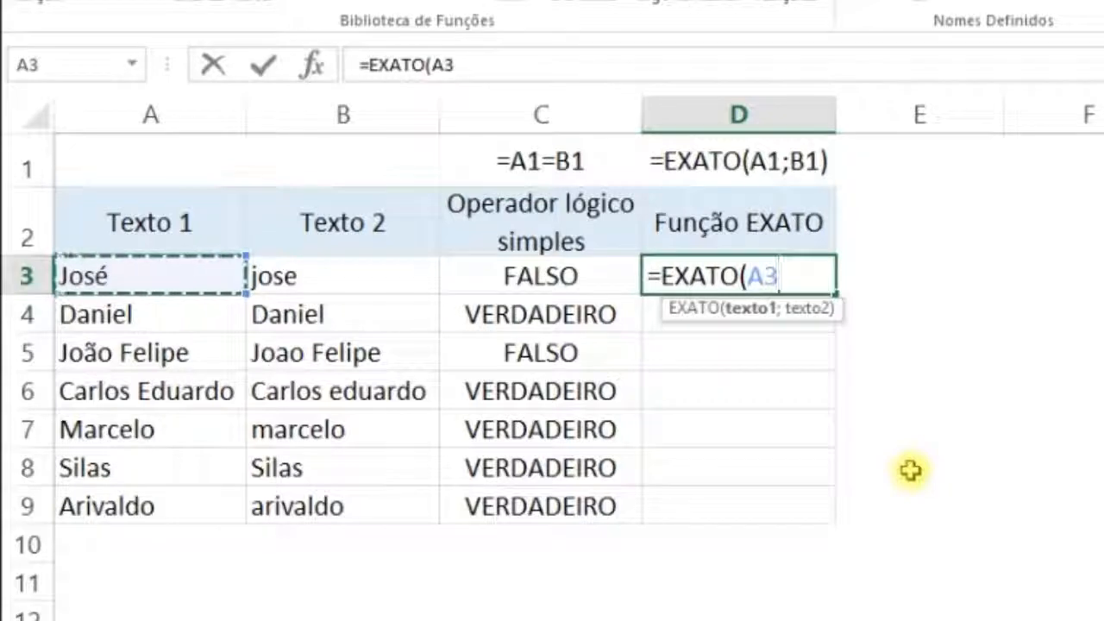
pyautogui.write(';')
pyautogui.press('Left')
pyautogui.press('Left')
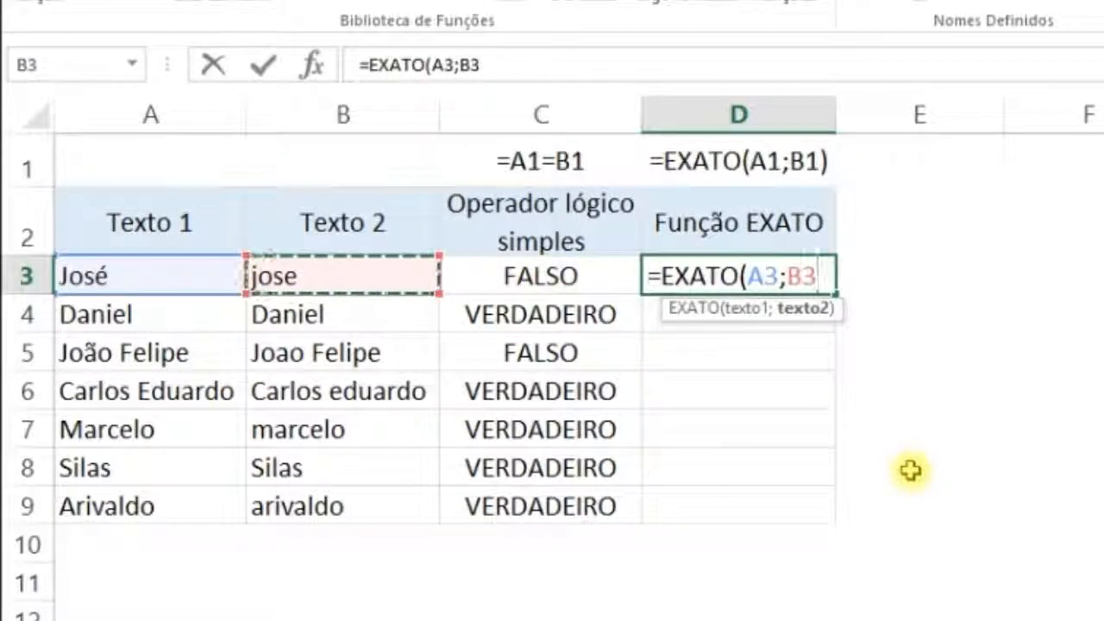
pyautogui.write(')')
pyautogui.press('Return')
# - Copy the EXATO formula from D3 into the remaining rows of the column, D4 to D9
pyautogui.press('Up')
pyautogui.hotkey('ctrl', 'c')
pyautogui.press('Left')
pyautogui.press('Right')
pyautogui.press('Down')
pyautogui.press('Down')
pyautogui.press('Down')
pyautogui.press('Down')
pyautogui.press('Down')
pyautogui.press('Down')
pyautogui.hotkey('shift', 'Up')
pyautogui.hotkey('shift', 'Up')
pyautogui.hotkey('shift', 'Up')
pyautogui.hotkey('shift', 'Up')
pyautogui.hotkey('shift', 'Up')
pyautogui.hotkey('shift', 'Up')
pyautogui.hotkey('ctrl', 'v')
# - Compare the text pairs in rows 4 and 8 with their EXATO results in column D
pyautogui.press('Down')
pyautogui.press('Up')
pyautogui.press('Up')
pyautogui.press('Up')
pyautogui.press('Up')
pyautogui.press('Up')
pyautogui.press('Up')
pyautogui.press('Left')
pyautogui.press('Left')
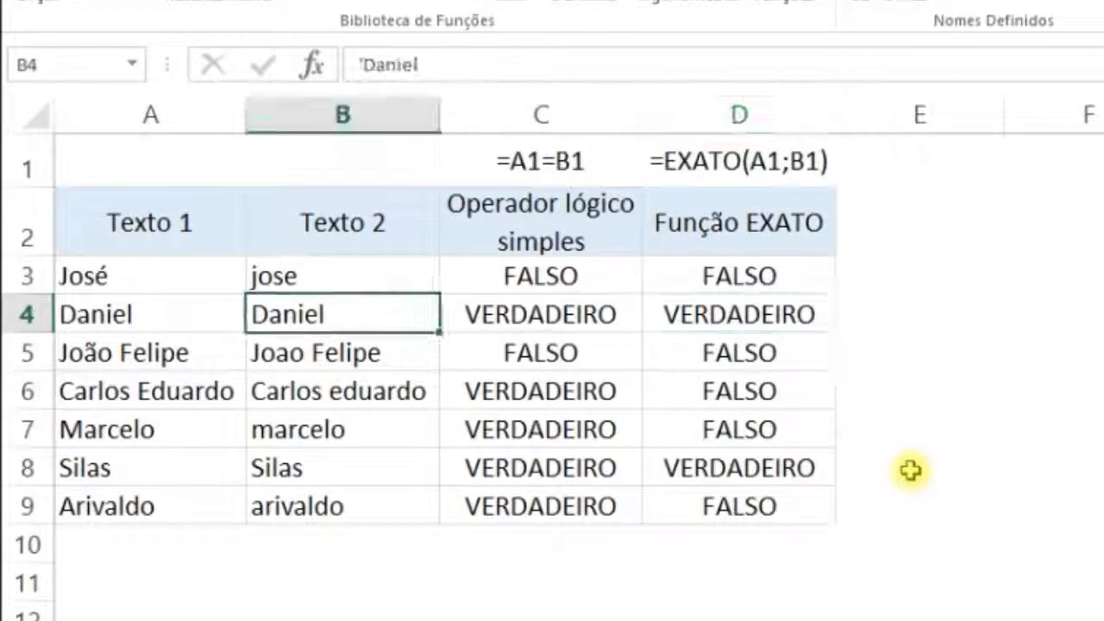
pyautogui.hotkey('shift', 'Left')
pyautogui.press('Down')
pyautogui.press('Down')
pyautogui.press('Down')
pyautogui.press('Down')
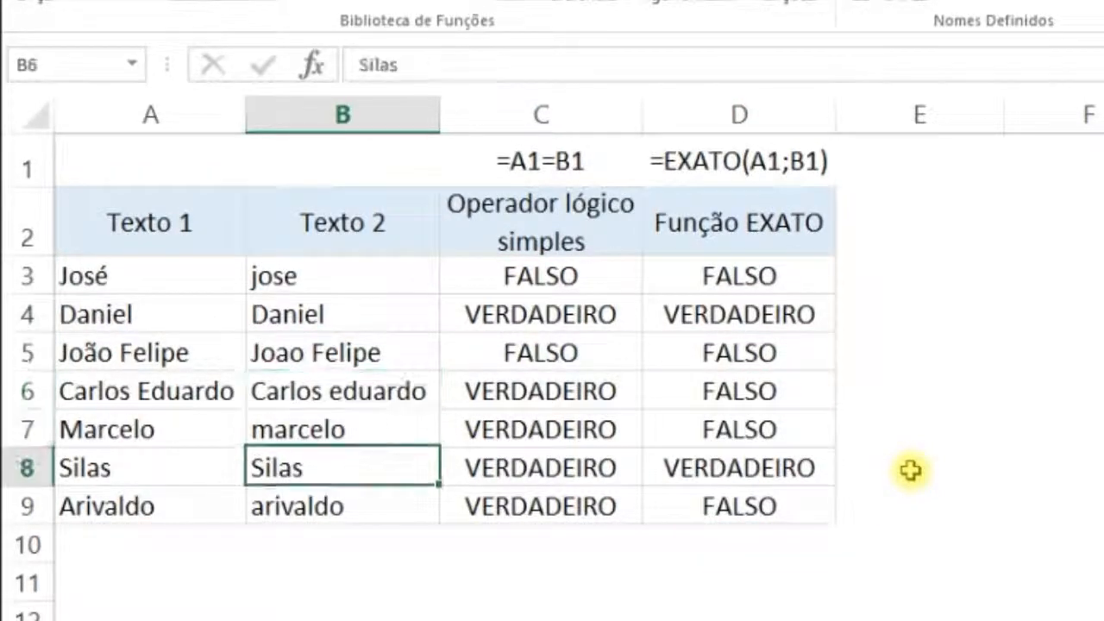
pyautogui.hotkey('shift', 'Left')
pyautogui.press('Right')
pyautogui.press('Right')
# - Compare the capitalised and lowercase texts in A7 and B7 with the simple operator and EXATO results in C7 and D7
pyautogui.press('Left')
pyautogui.press('Left')
pyautogui.press('Left')
pyautogui.press('Up')
pyautogui.hotkey('shift', 'Right')
pyautogui.press('Right')
pyautogui.press('Left')
pyautogui.press('Right')
pyautogui.press('Right')
pyautogui.press('Right')
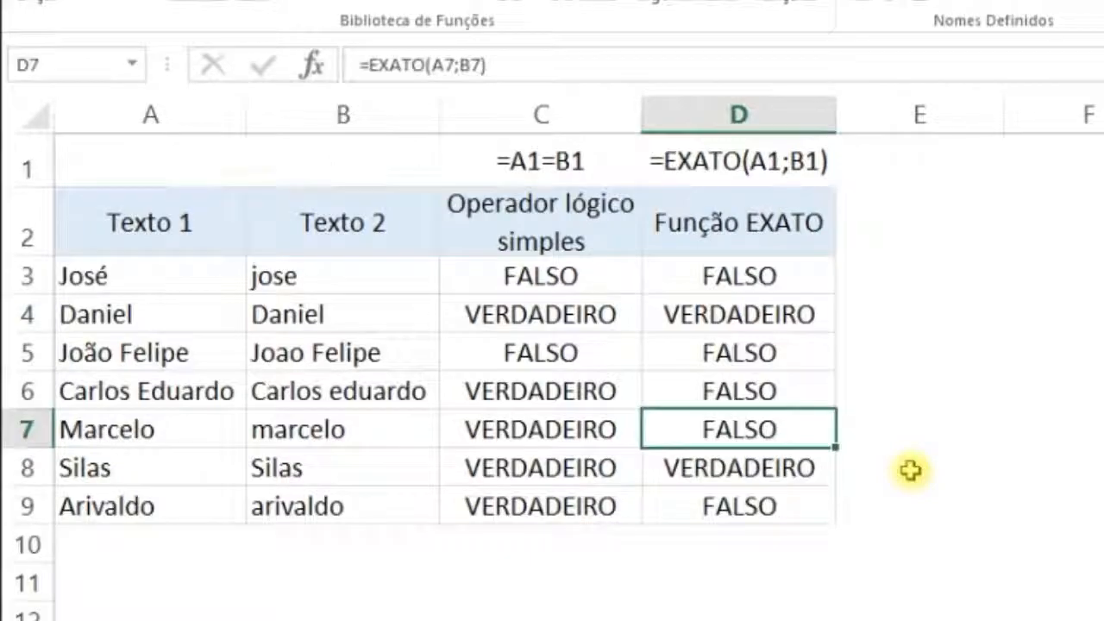